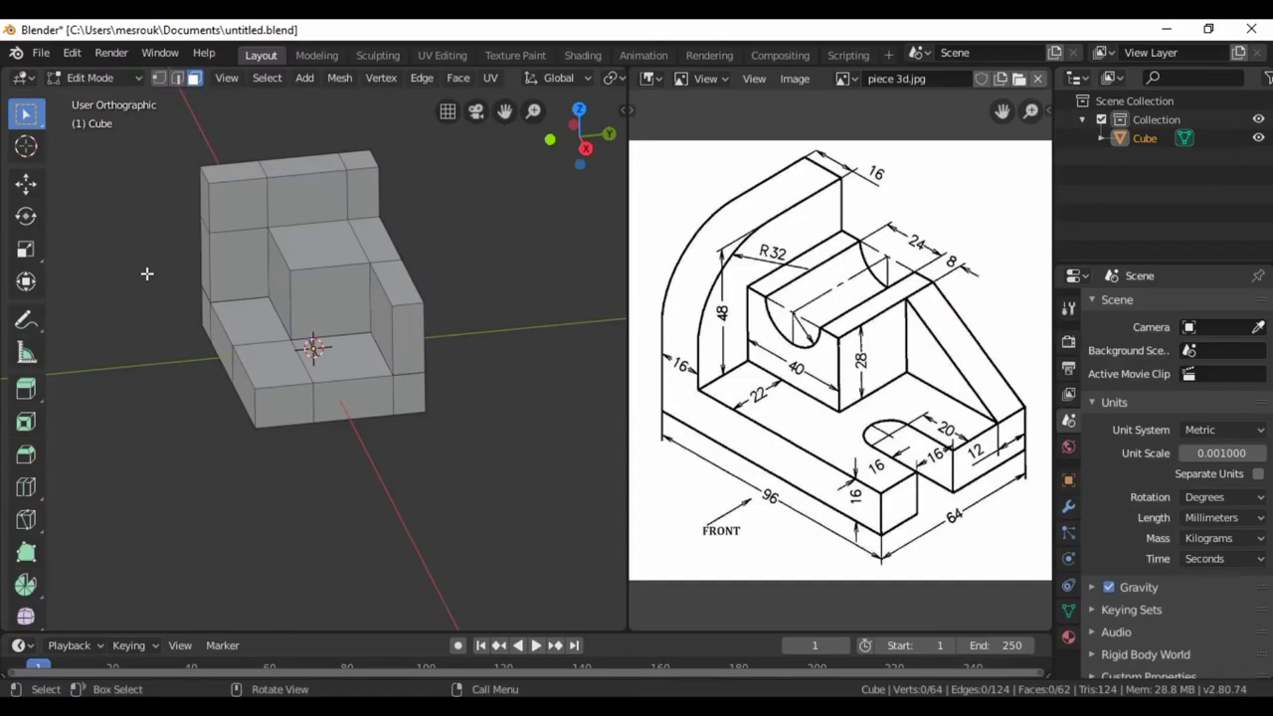
Apply the block's rotation in Object Mode, then return to Edit Mode.
middle_click_drag(147, 274, 165, 285)
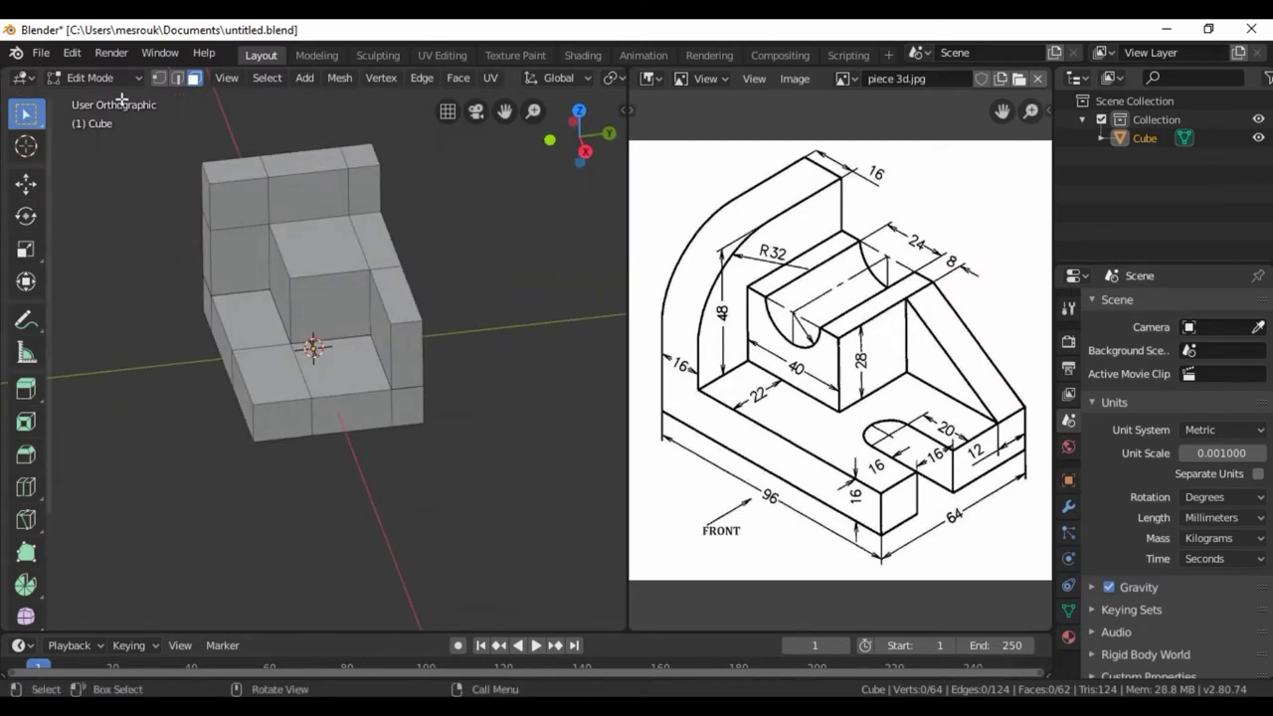
left_click(127, 80)
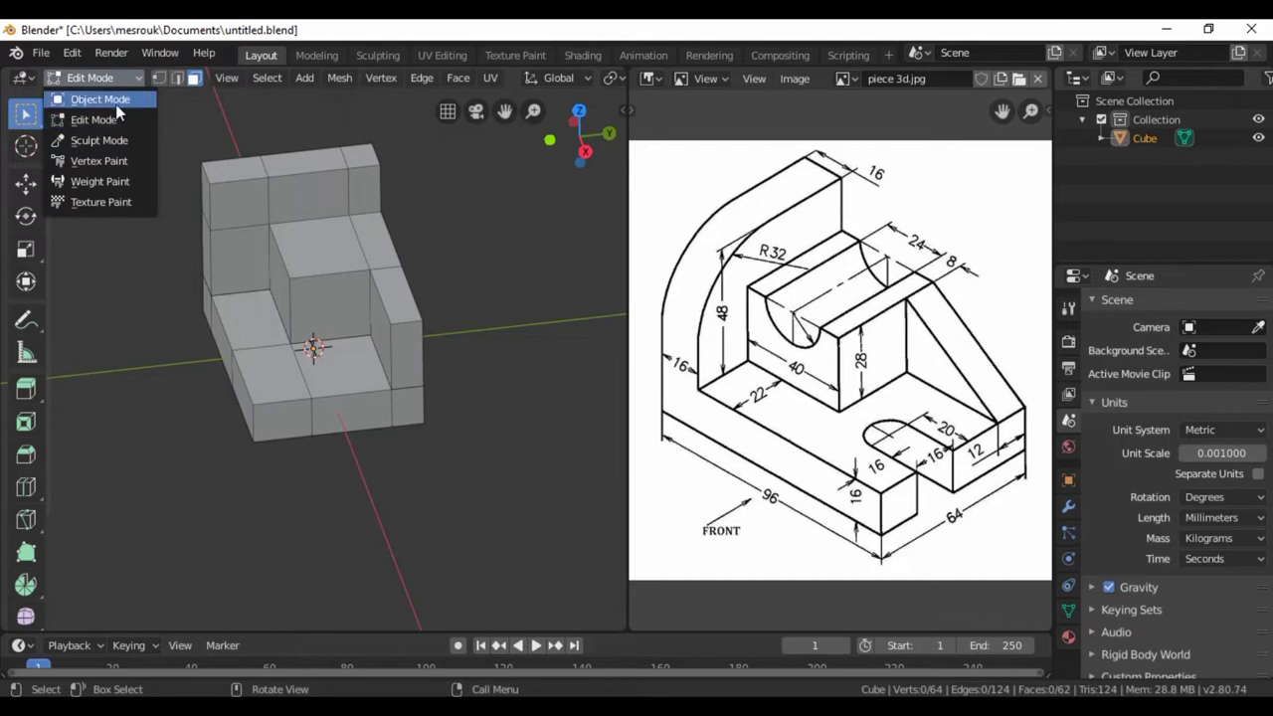
left_click(100, 99)
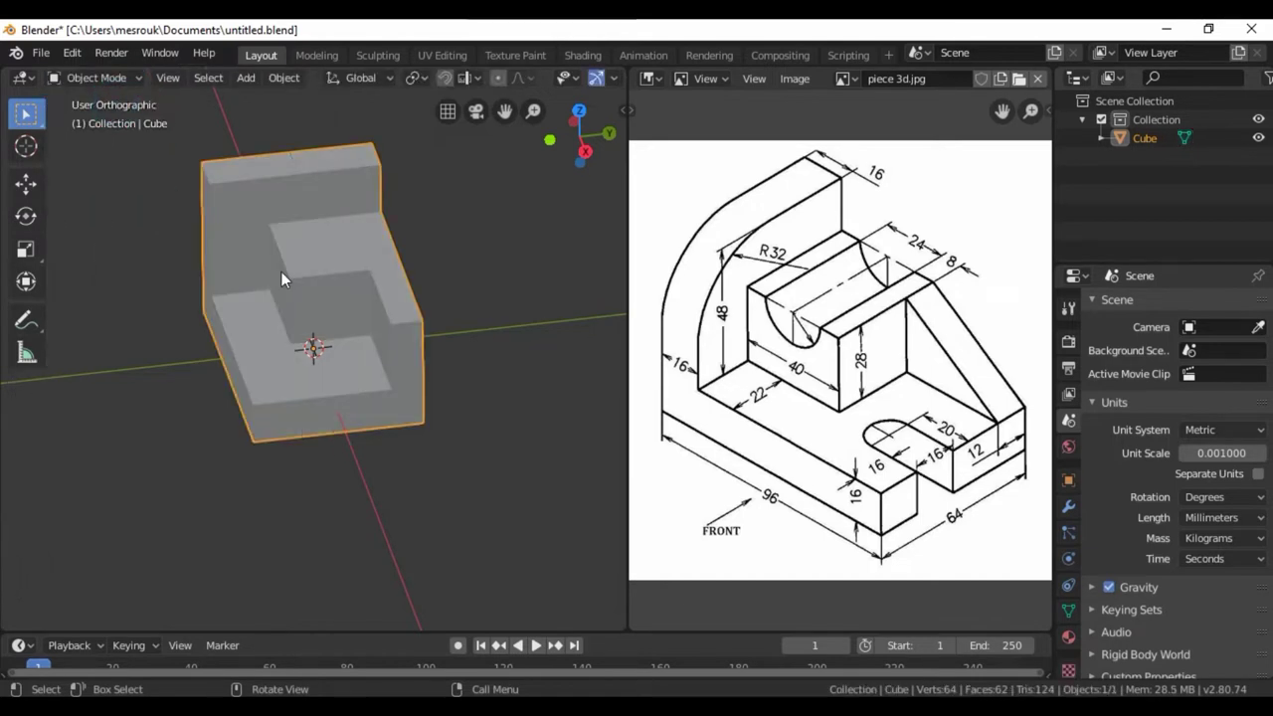
left_click(279, 78)
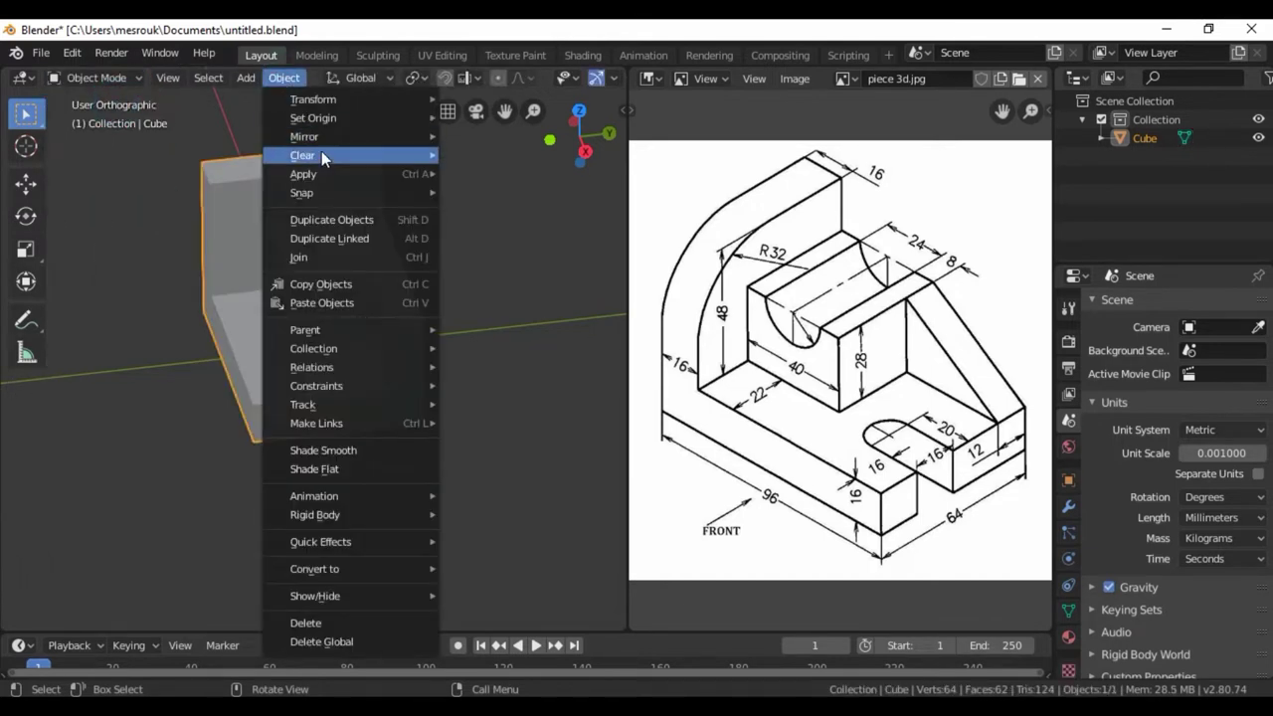
mouse_move(303, 174)
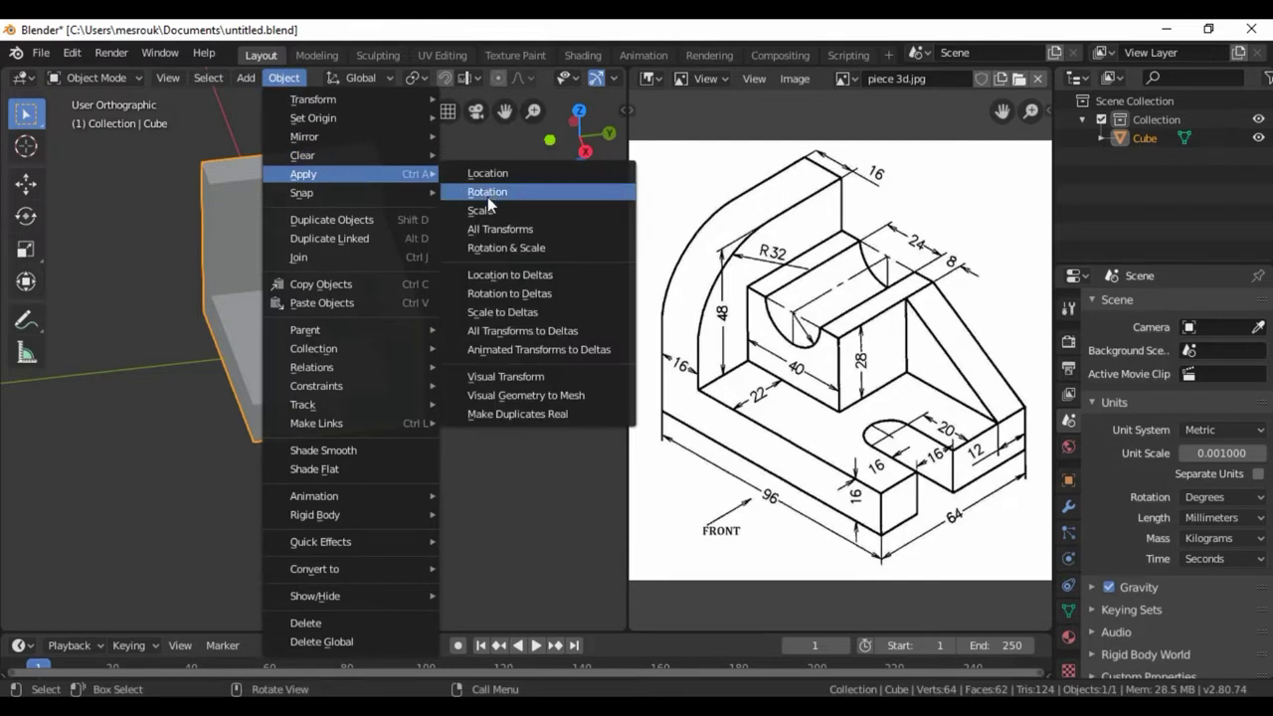
left_click(487, 210)
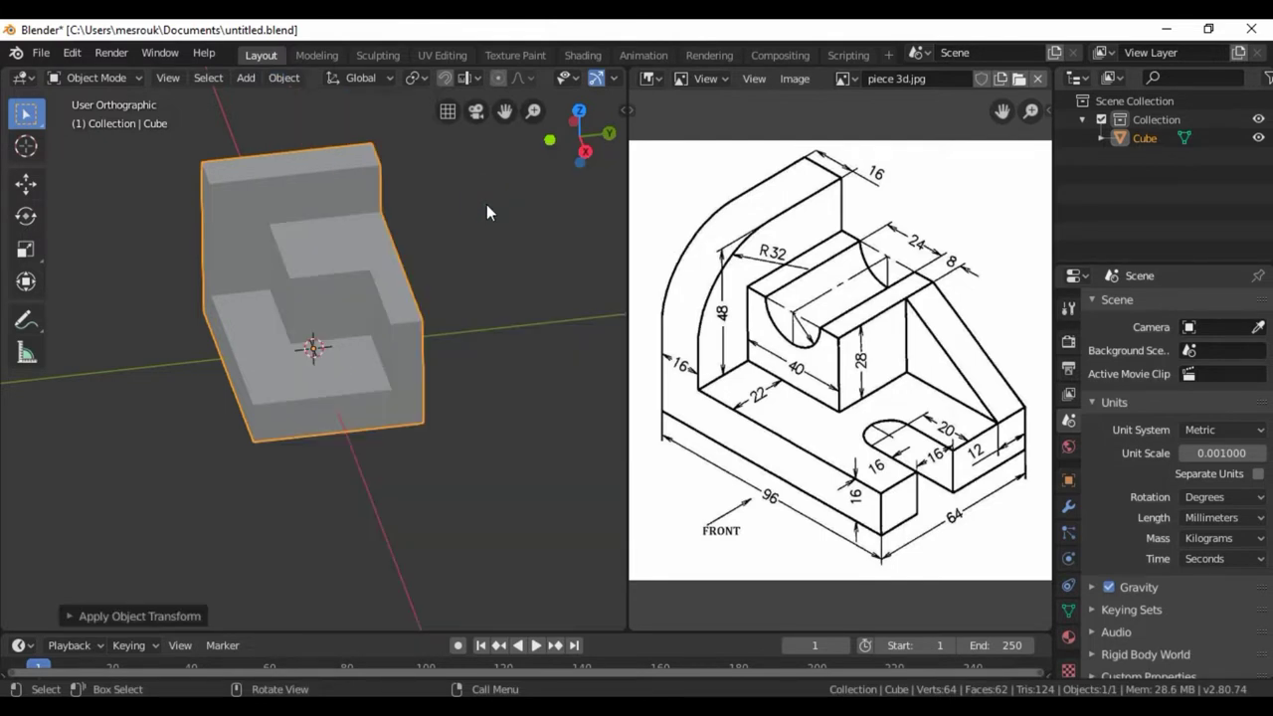
left_click(91, 77)
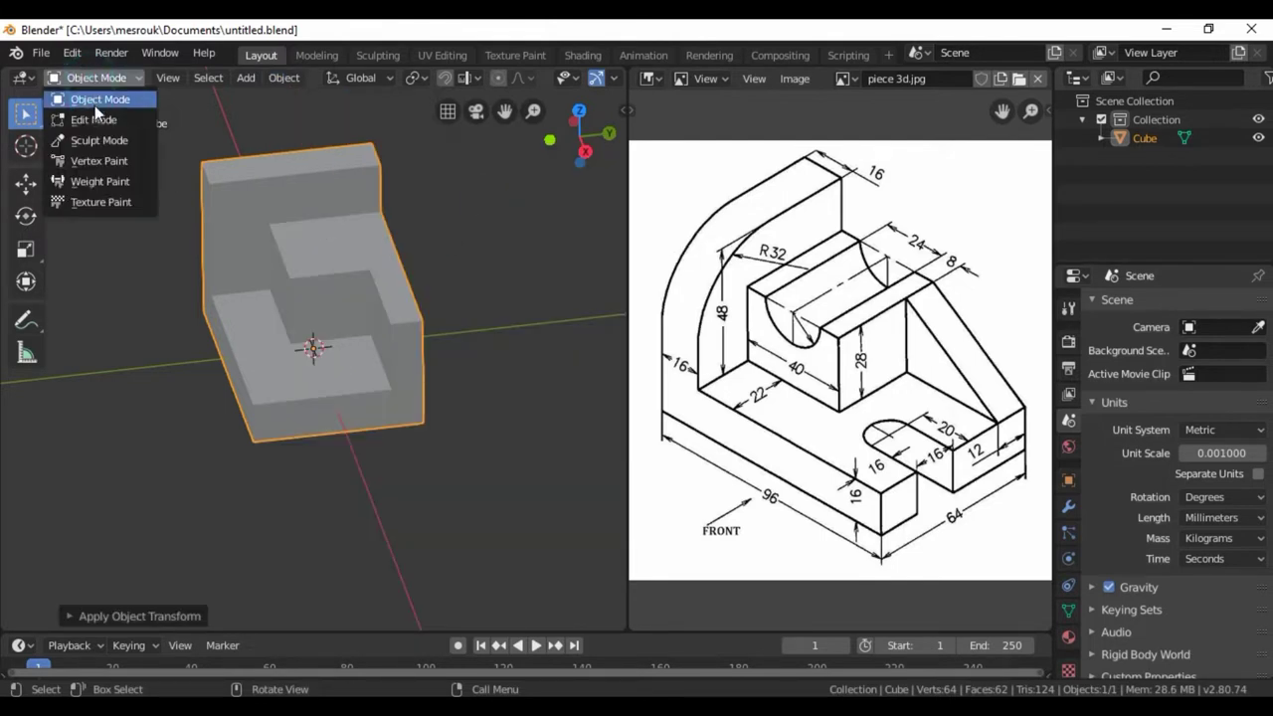
left_click(94, 119)
In edge select mode, select four extra edges on the back wall.
mouse_move(148, 235)
middle_mouse_down()
mouse_move(242, 259)
mouse_move(285, 225)
mouse_move(245, 233)
middle_mouse_up()
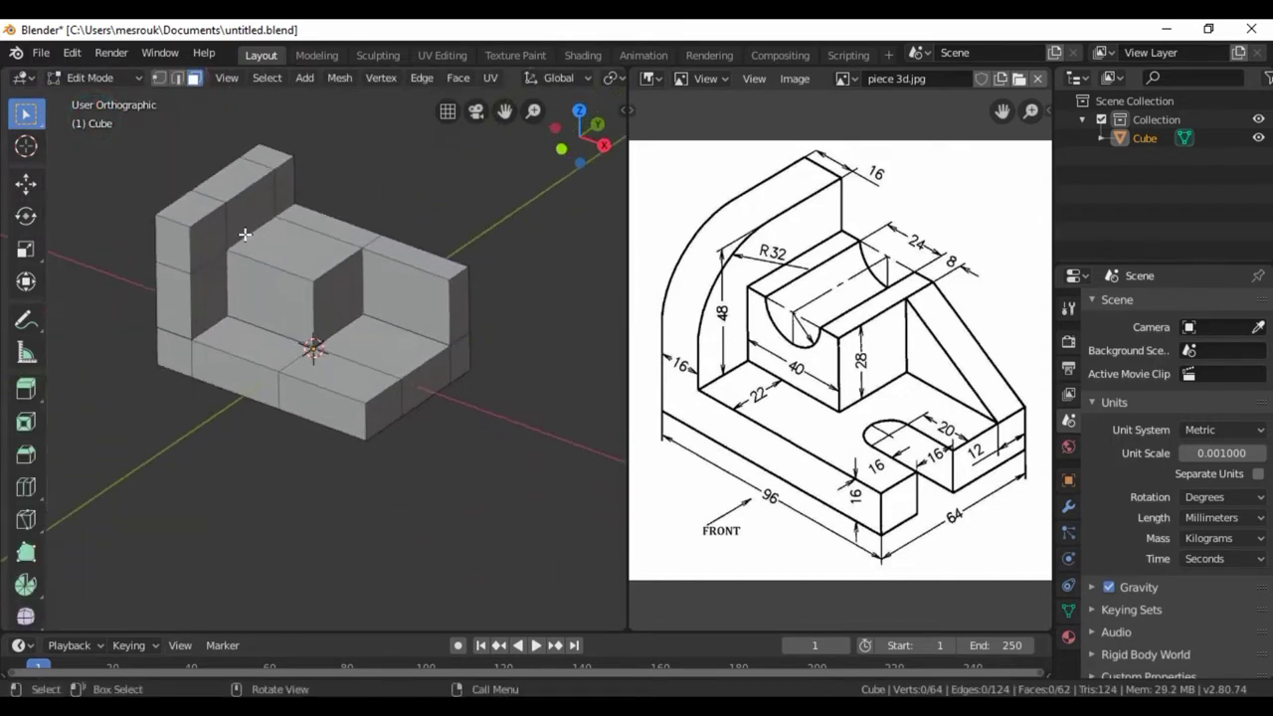
left_click(178, 80)
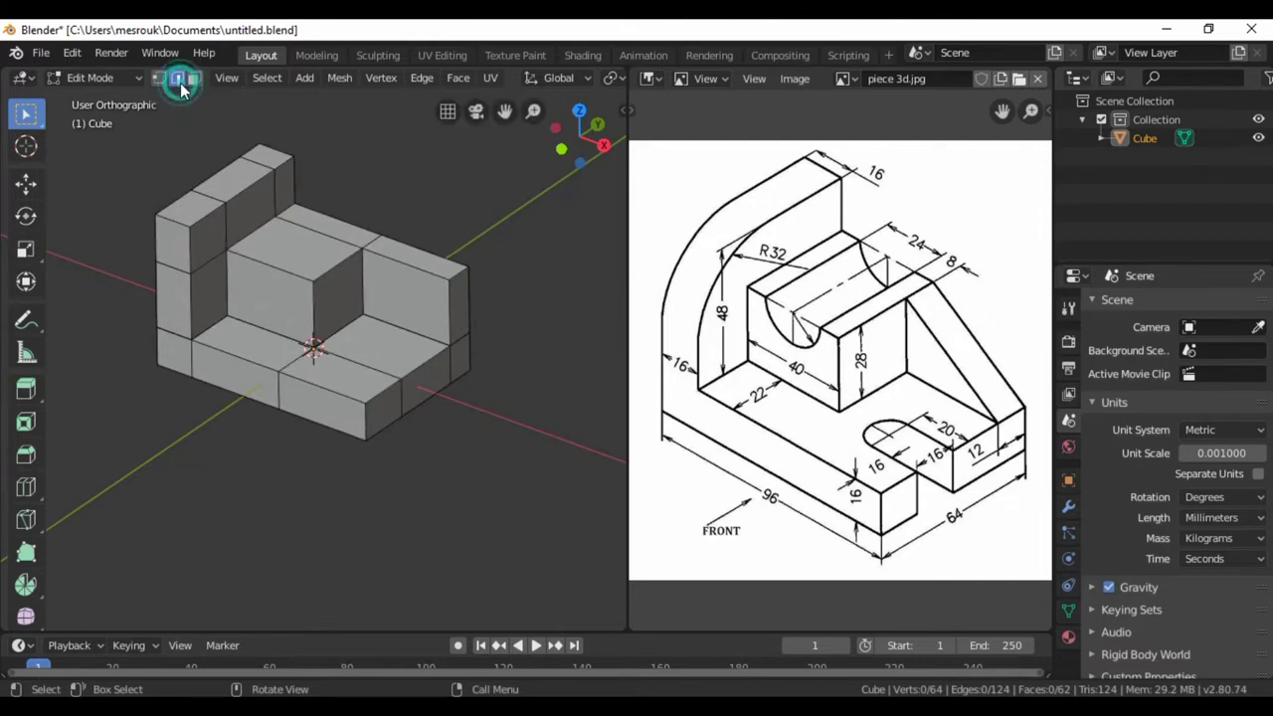
left_click(210, 197)
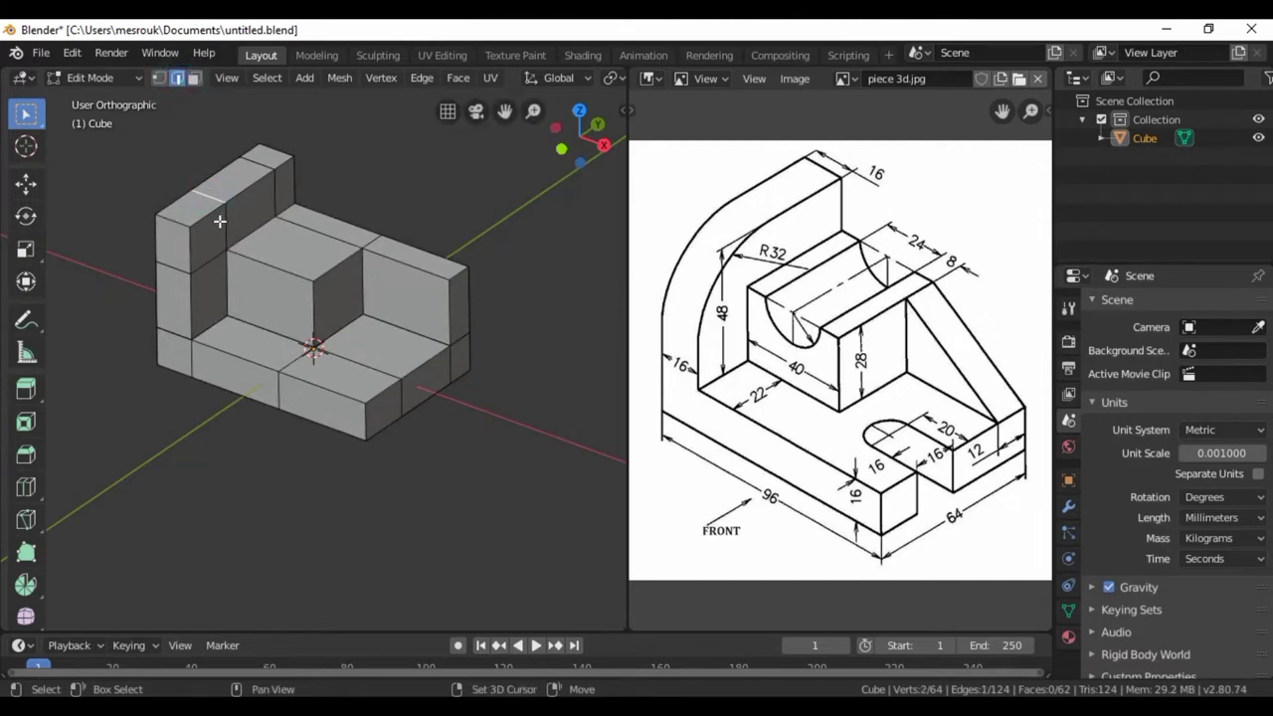
left_click(227, 223, "shift")
left_click(205, 266, "shift")
left_click(168, 267, "shift")
Add the hidden horizontal and vertical wall edges, then dissolve all selected edges.
mouse_move(125, 262)
middle_mouse_down()
mouse_move(320, 261)
mouse_move(312, 282)
middle_mouse_up()
left_click(313, 280, "shift")
left_click(242, 269, "shift")
left_click(277, 241, "shift")
left_click(277, 300, "shift")
mouse_move(523, 352)
middle_mouse_down()
mouse_move(275, 363)
mouse_move(307, 359)
middle_mouse_up()
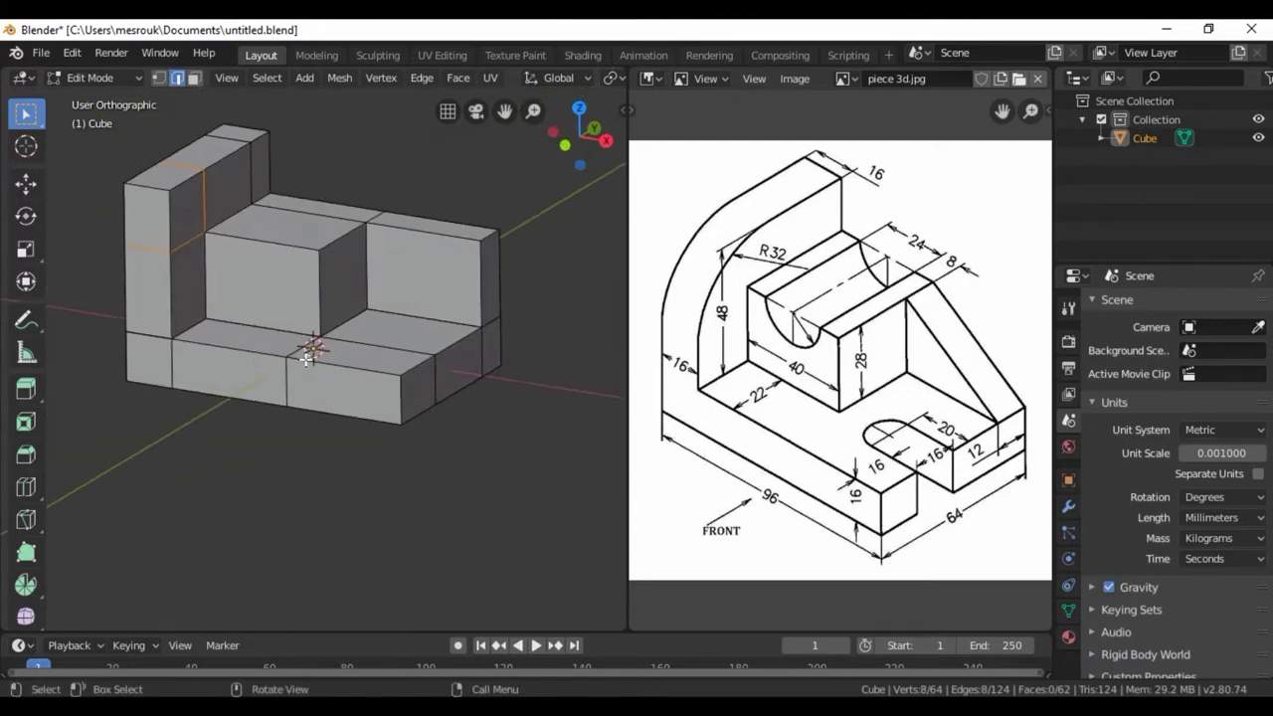
right_click(201, 207)
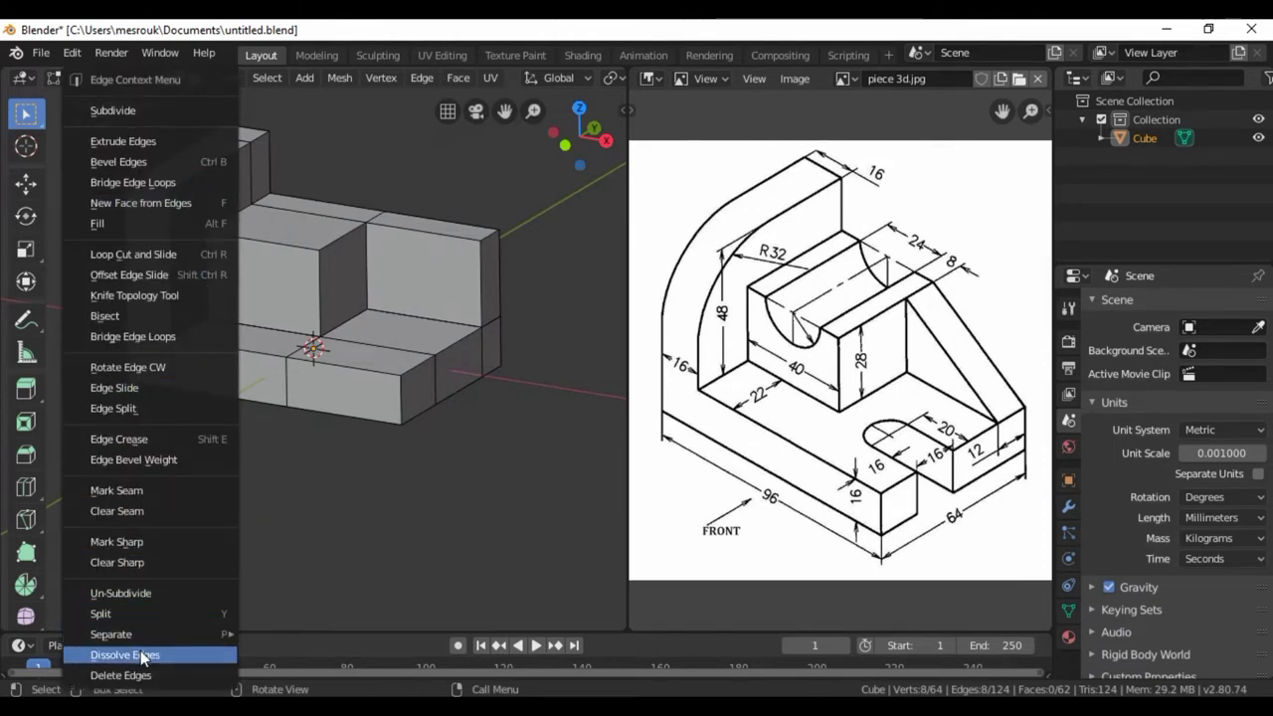
left_click(142, 657)
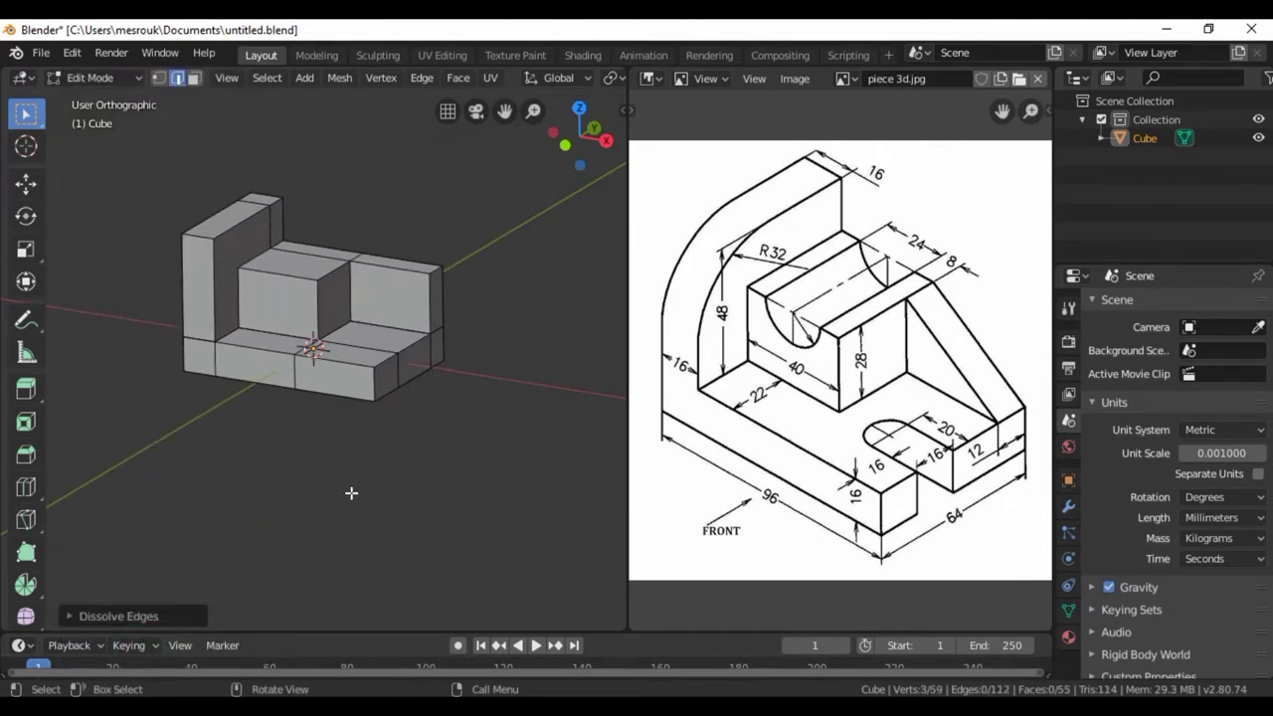
Select the wall's top back edge and start bevelling it.
mouse_move(278, 475)
middle_mouse_down()
mouse_move(210, 477)
mouse_move(196, 463)
mouse_move(270, 491)
mouse_move(244, 489)
mouse_move(246, 437)
middle_mouse_up()
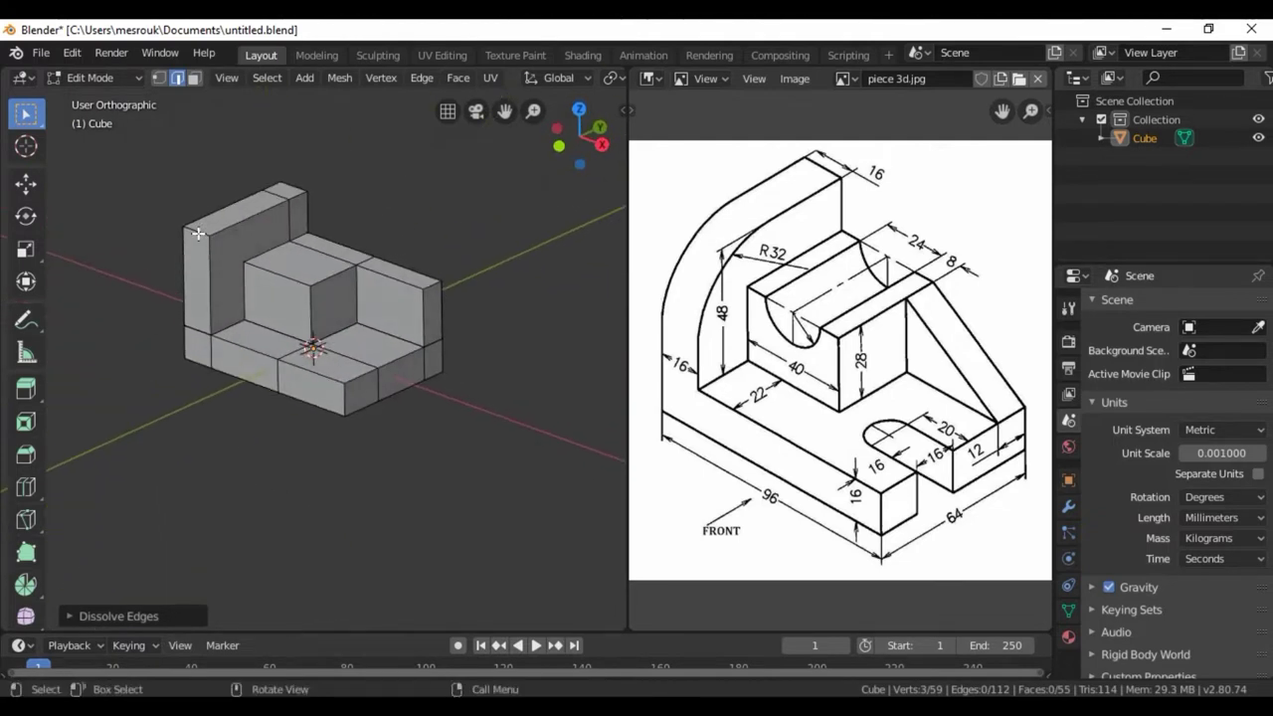
left_click(198, 233)
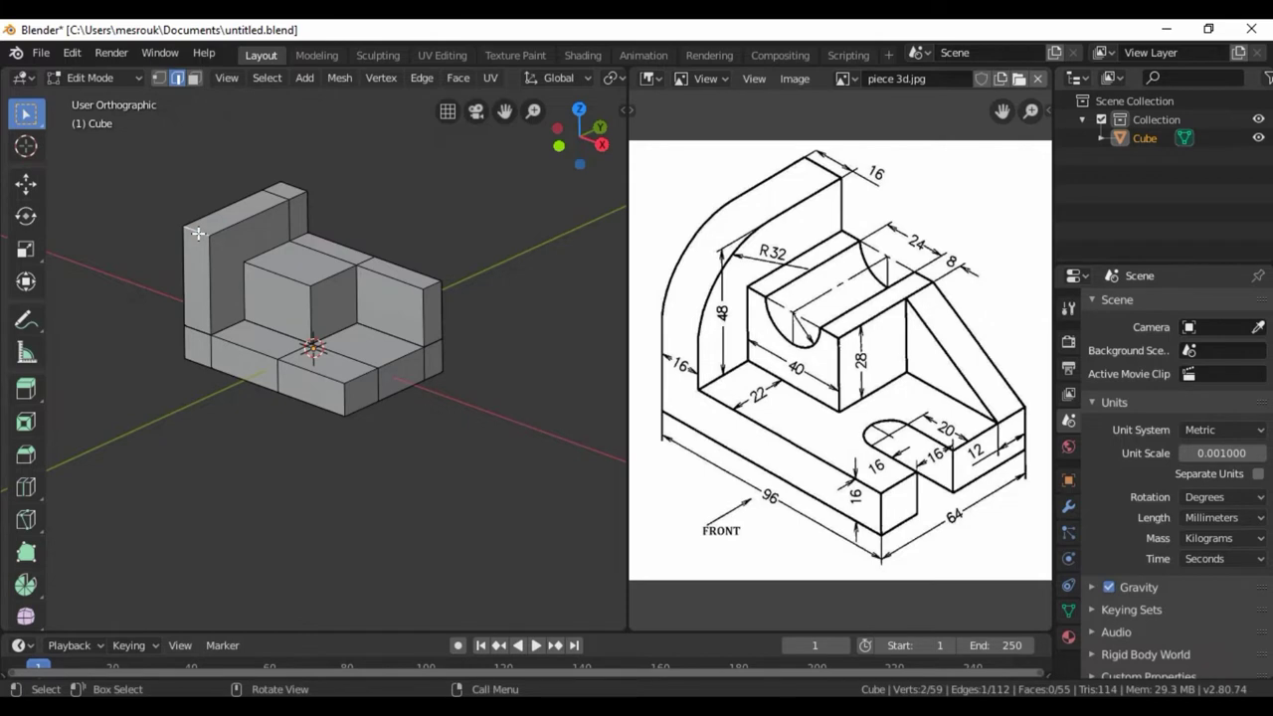
key("ctrl+b")
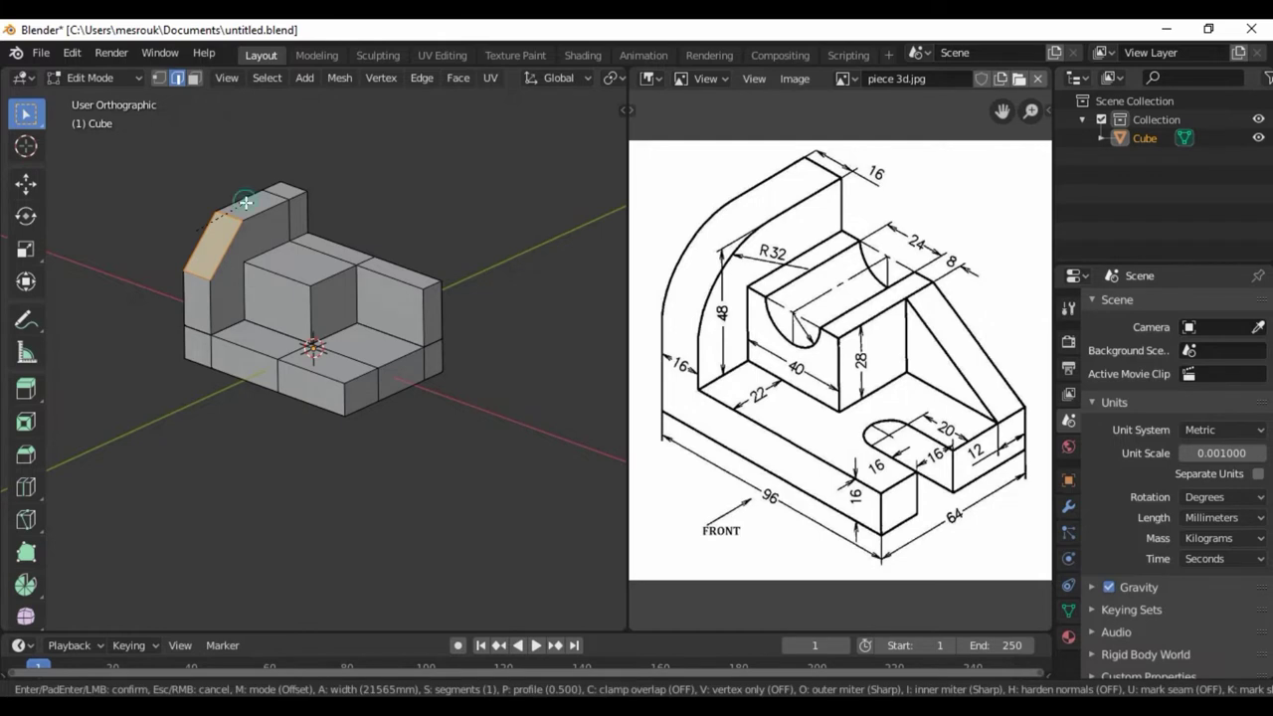
Confirm the bevel and set its width to 32mm.
left_click(246, 202)
left_click(139, 611)
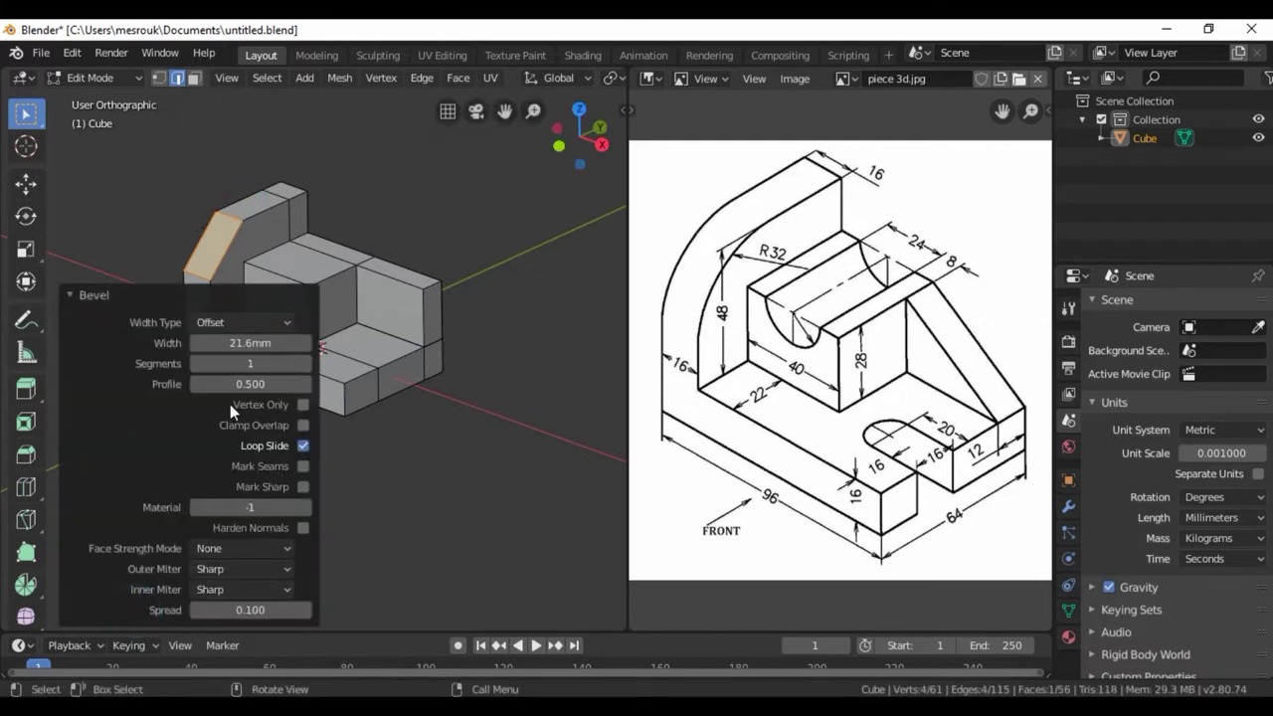
left_click(259, 342)
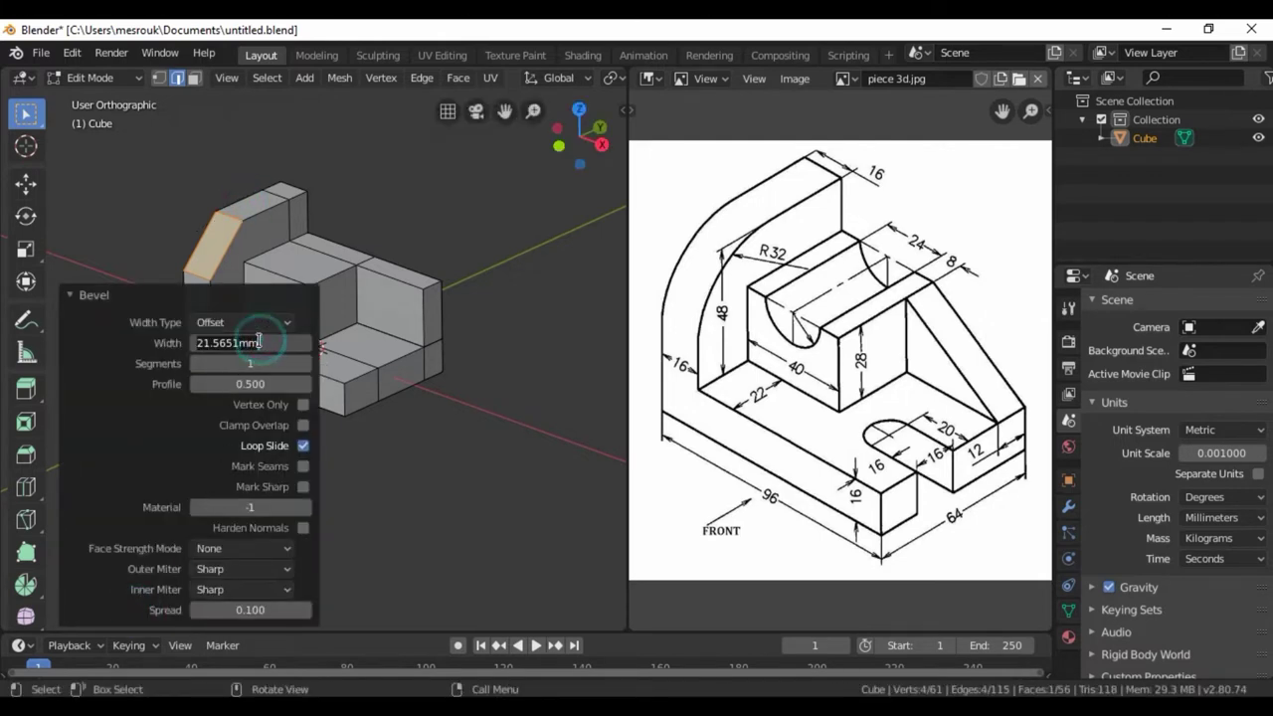
key("BackSpace")
type("32")
left_click(267, 364)
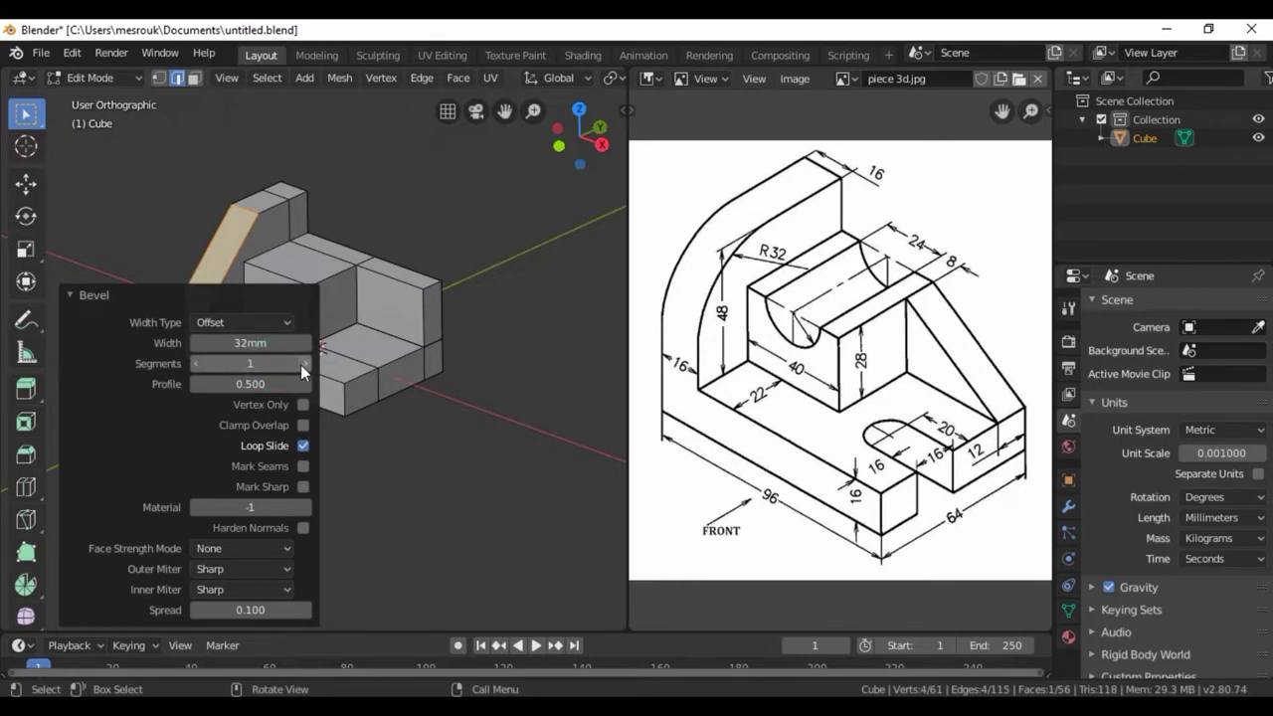
Raise the bevel to 21 segments for a smooth curve, then deselect everything.
left_click(304, 364)
left_click(305, 364)
left_click(305, 364)
left_click(304, 364)
left_click(305, 364)
left_click(305, 364)
left_click(304, 365)
left_click(304, 364)
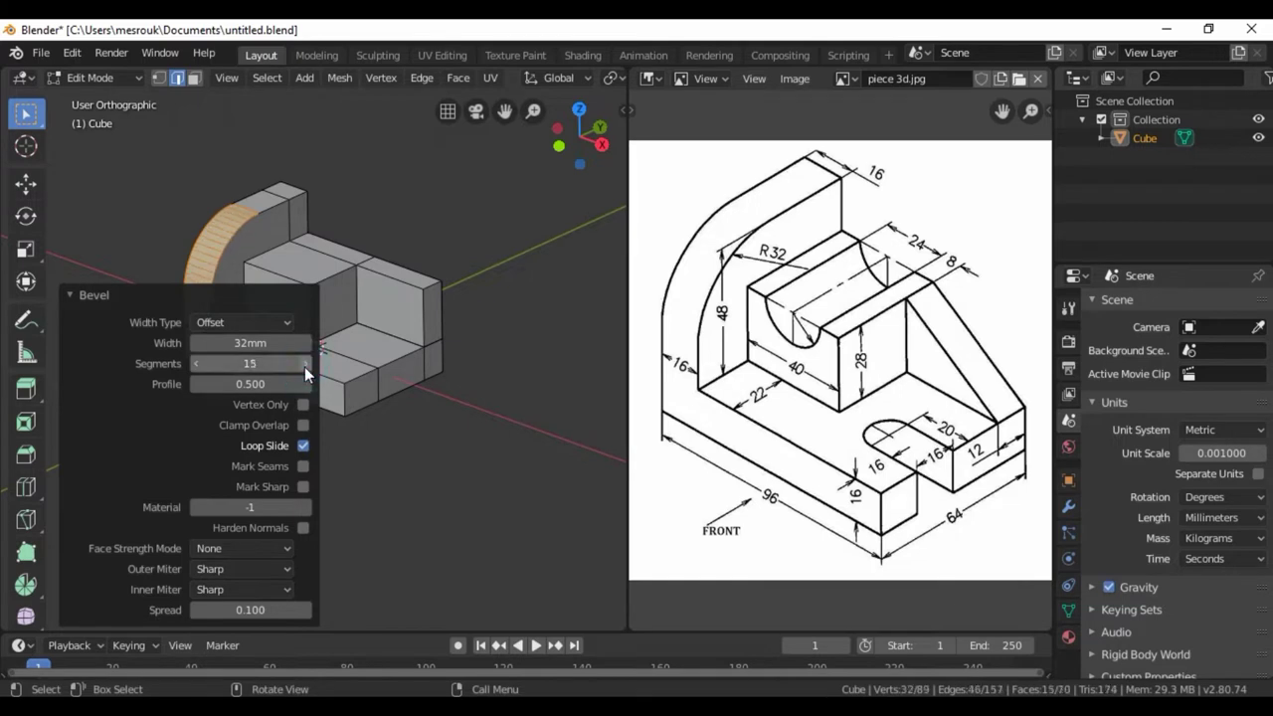
left_click(305, 364)
left_click(304, 364)
left_click(304, 364)
left_click(304, 365)
left_click(305, 364)
left_click(304, 364)
left_click(304, 364)
left_click(353, 459)
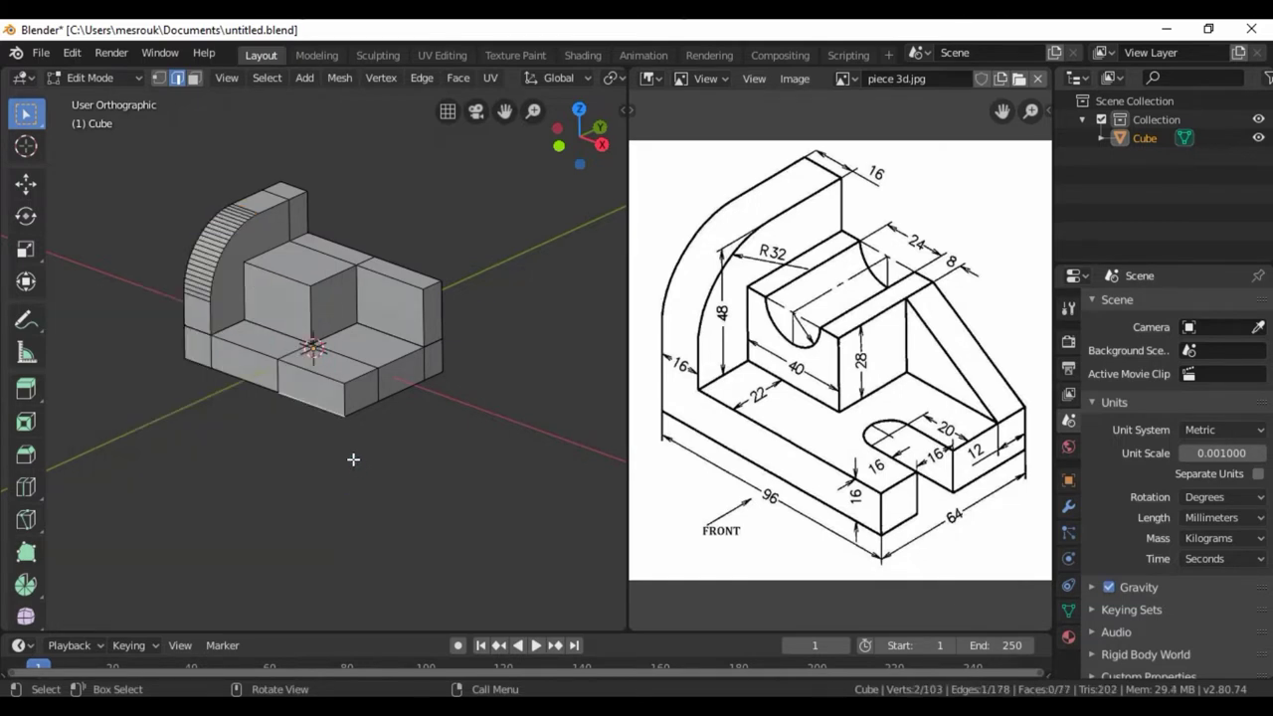
mouse_move(233, 426)
middle_mouse_down()
mouse_move(335, 475)
mouse_move(441, 381)
mouse_move(355, 434)
mouse_move(241, 429)
middle_mouse_up()
Select five edges along the top of the right-hand pillar.
scroll(242, 430, "up", 2)
scroll(241, 430, "up", 2)
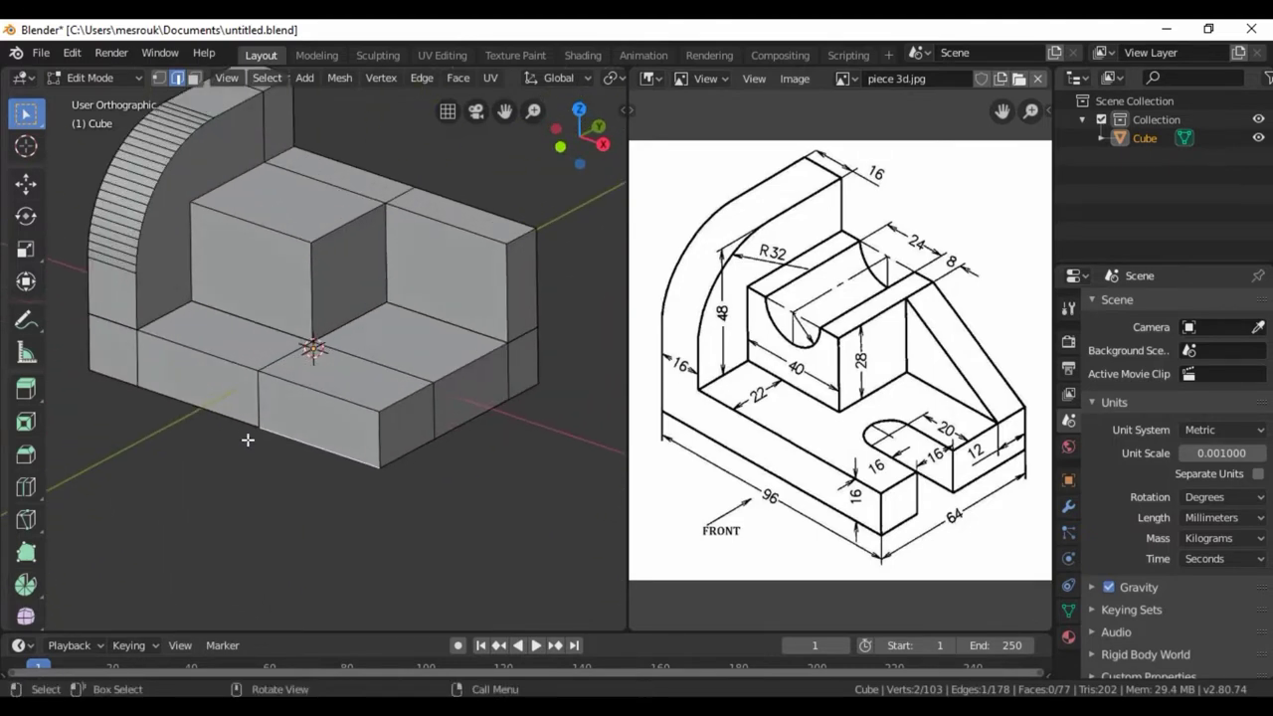
mouse_move(226, 487)
middle_mouse_down()
mouse_move(252, 461)
mouse_move(247, 472)
middle_mouse_up()
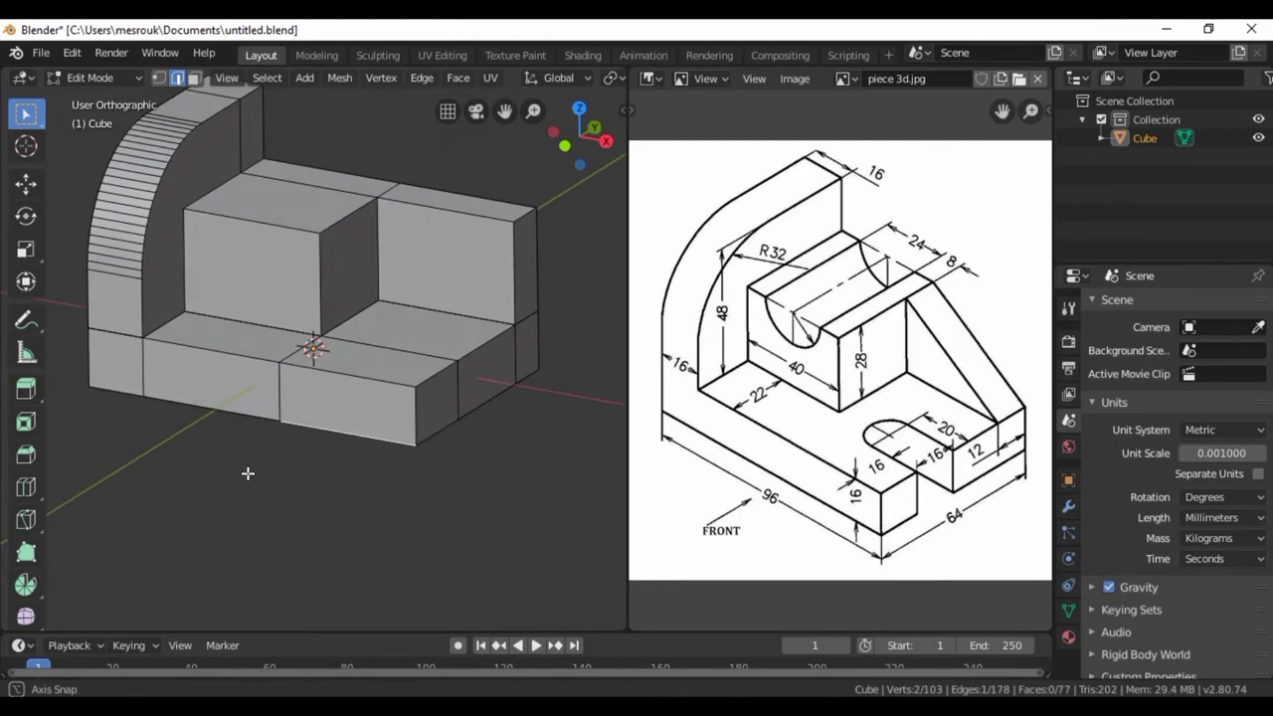
scroll(250, 450, "down", 1)
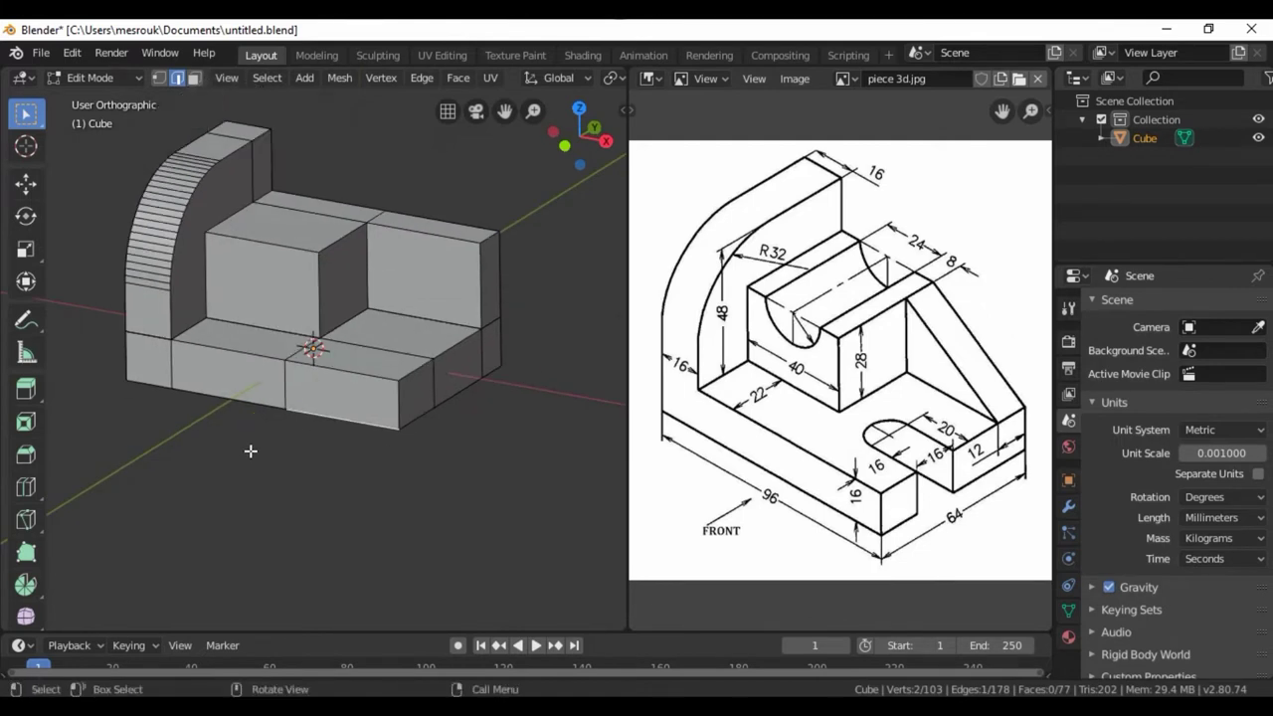
middle_click_drag(362, 455, 277, 482)
left_click(405, 273)
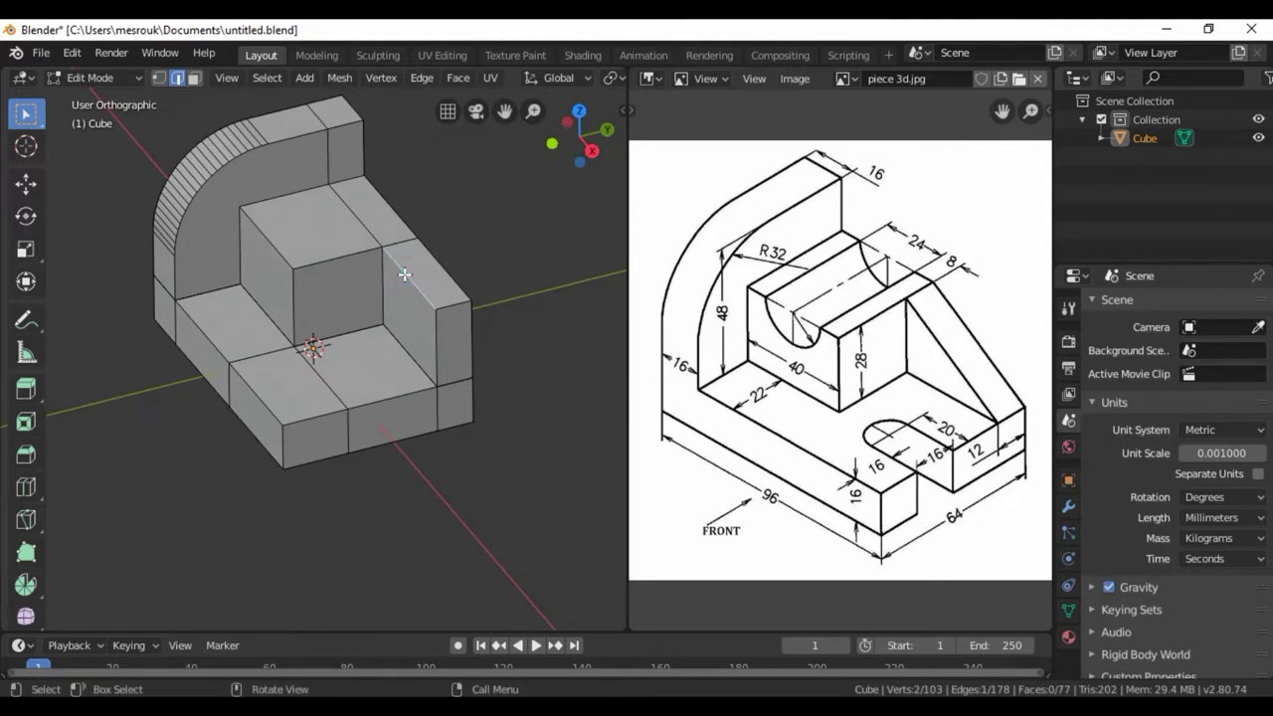
left_click(430, 262, "shift")
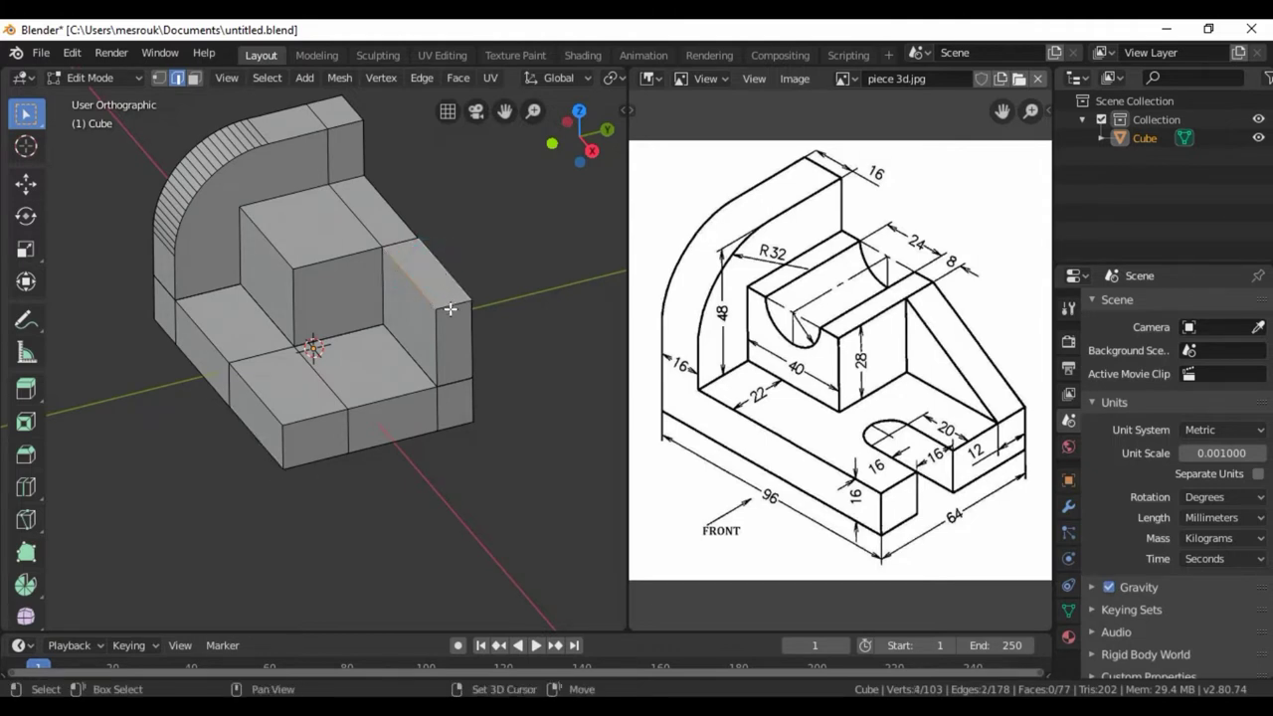
left_click(451, 308, "shift")
left_click(439, 343, "shift")
left_click(470, 335, "shift")
Delete the selected pillar edges to open the mesh there.
mouse_move(495, 327)
middle_mouse_down()
mouse_move(415, 317)
mouse_move(454, 288)
mouse_move(396, 251)
middle_mouse_up()
right_click(397, 253)
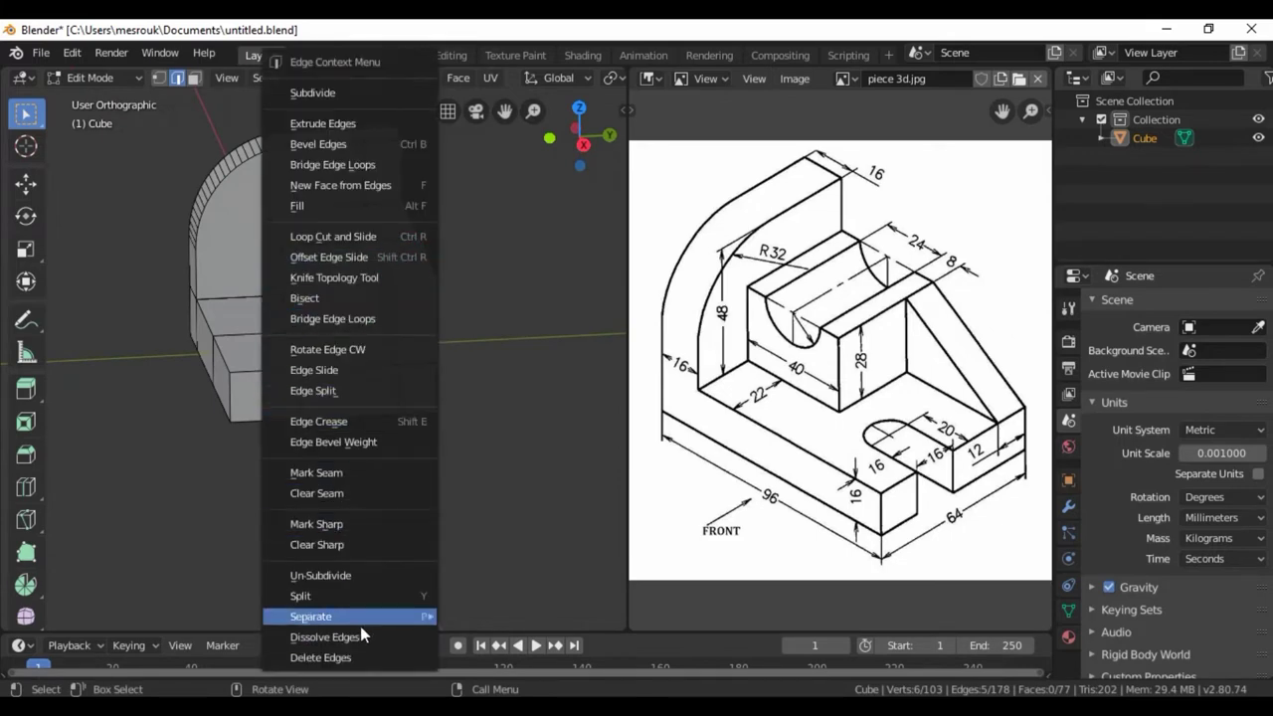
left_click(348, 658)
mouse_move(480, 447)
middle_mouse_down()
mouse_move(537, 449)
mouse_move(469, 471)
mouse_move(452, 460)
mouse_move(457, 382)
middle_mouse_up()
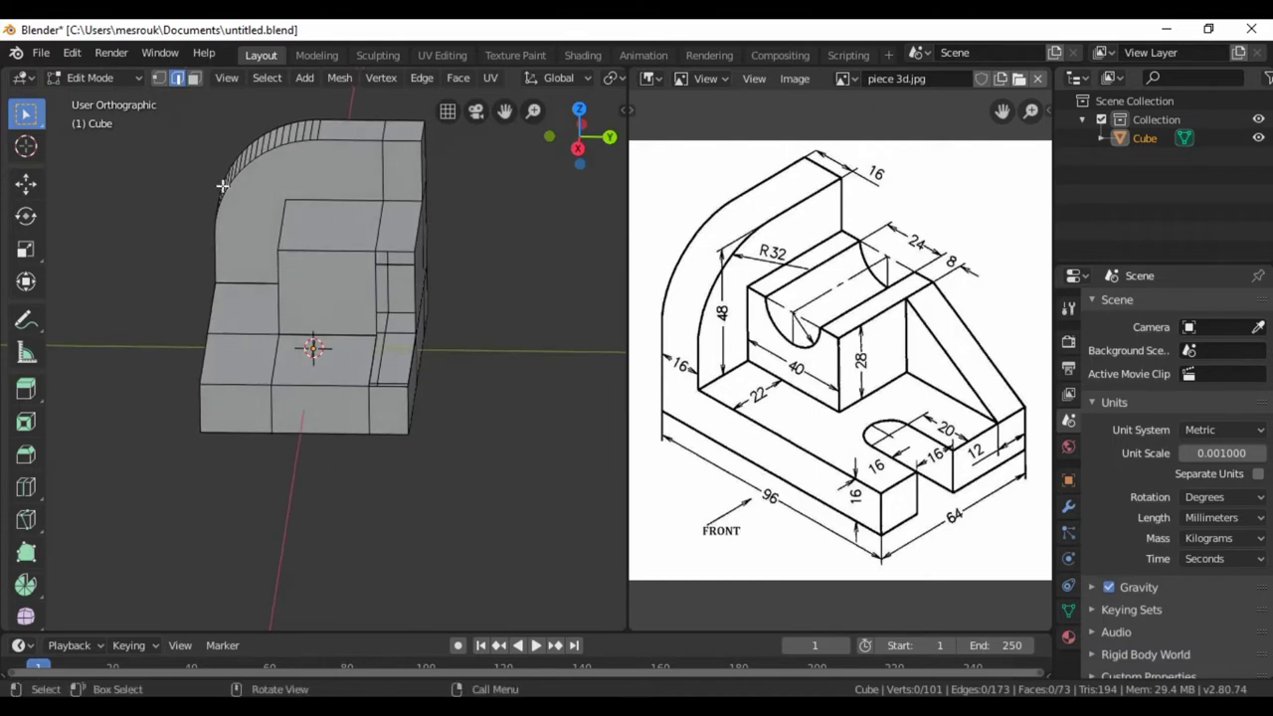
In vertex mode, fill two triangular faces on the rib's open side.
left_click(158, 78)
left_click(415, 250)
middle_click_drag(528, 327, 417, 306)
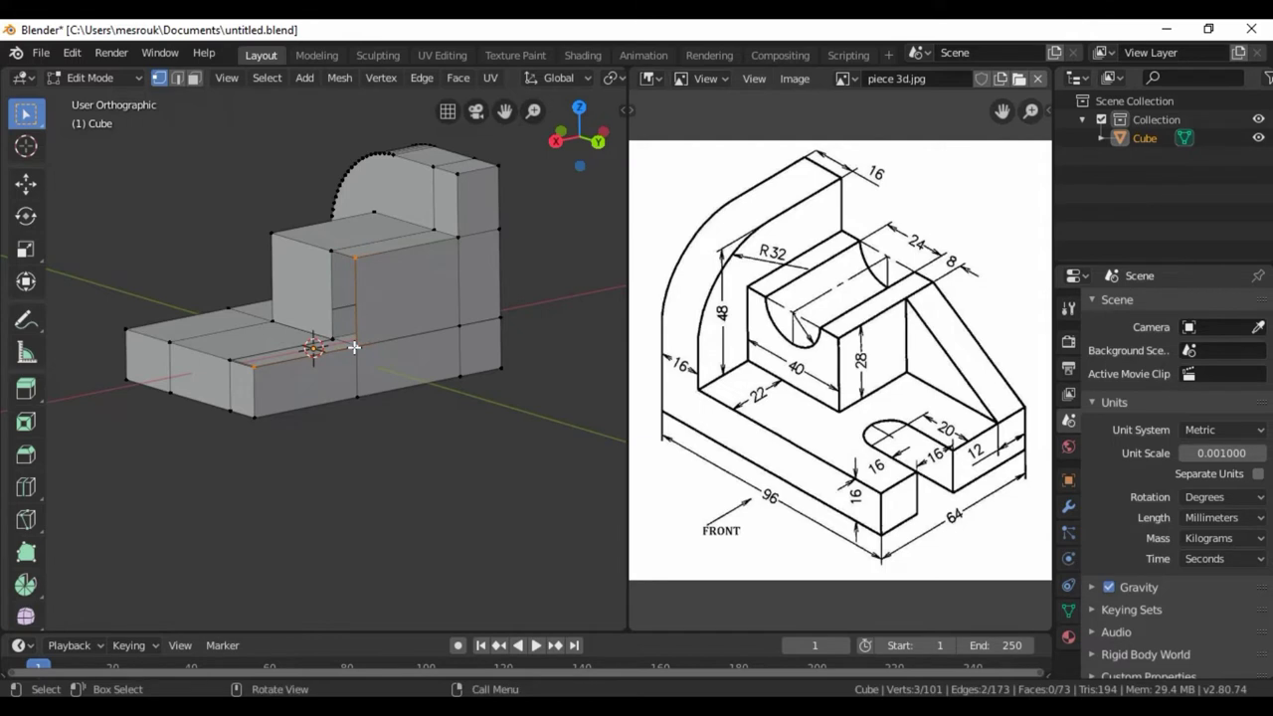
key("f")
left_click(387, 488)
middle_click_drag(387, 487, 494, 484)
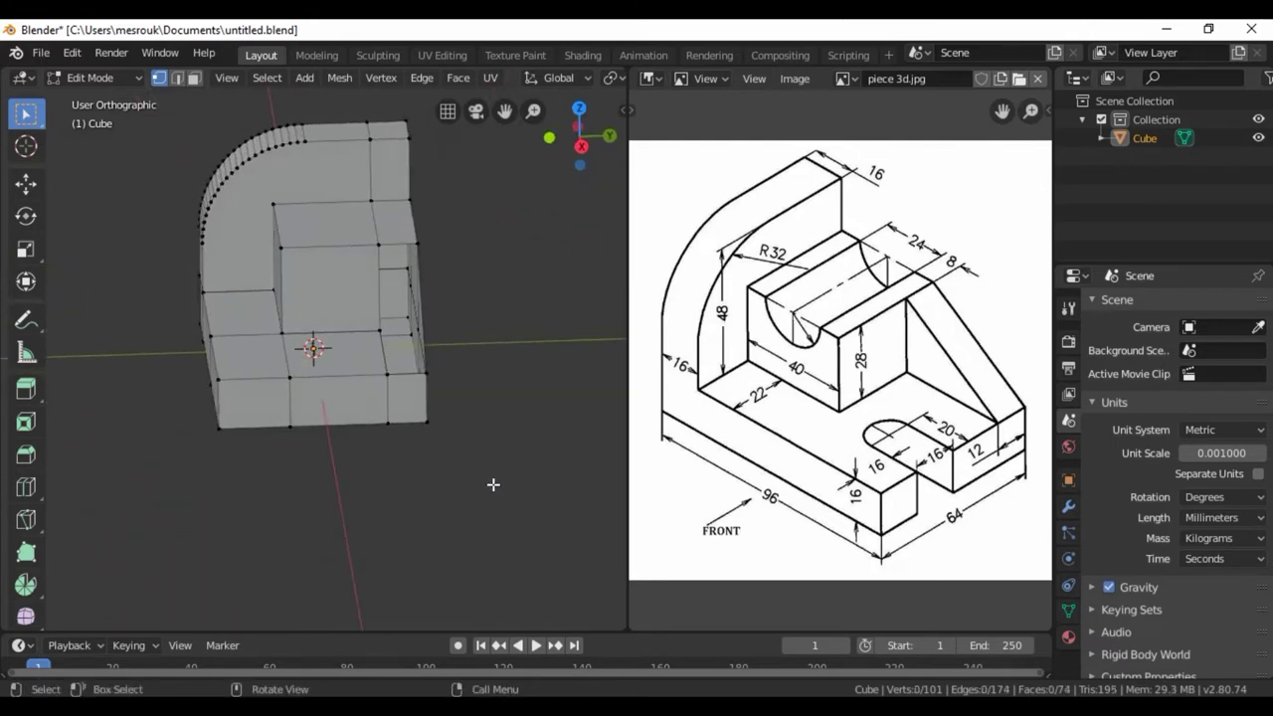
left_click(380, 247)
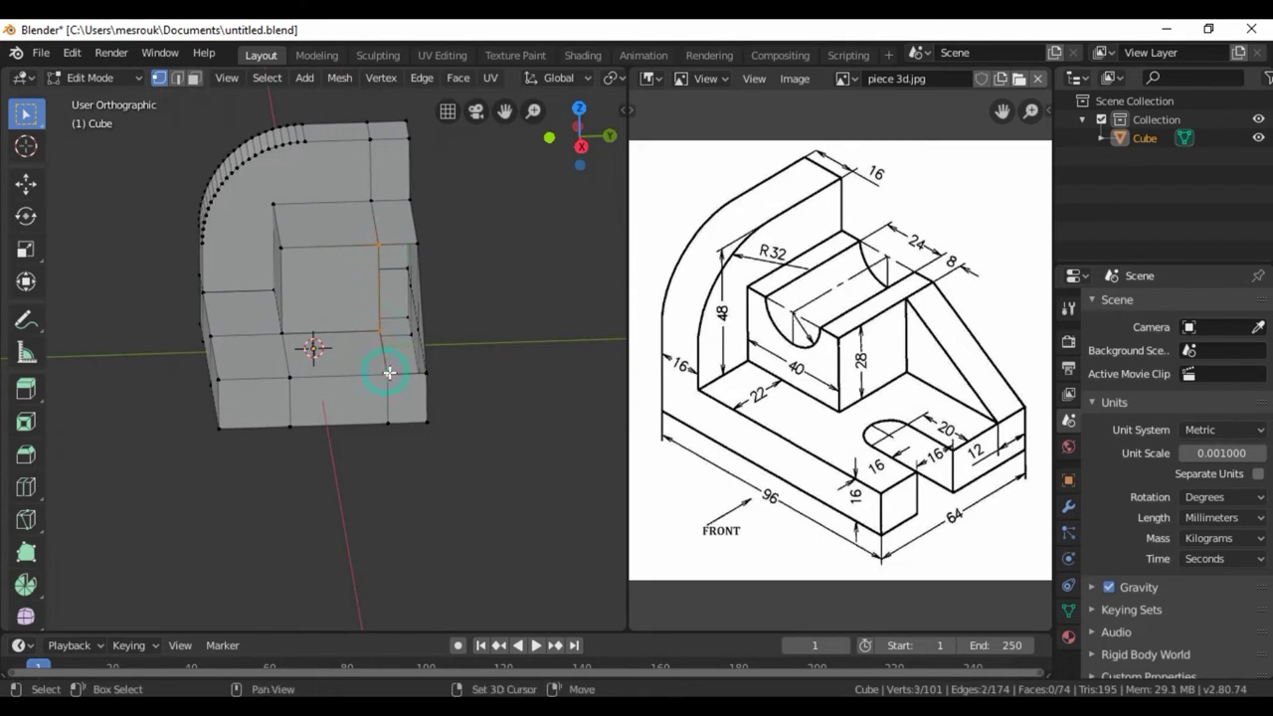
key("f")
mouse_move(479, 336)
middle_mouse_down()
mouse_move(566, 344)
mouse_move(577, 312)
mouse_move(477, 349)
middle_mouse_up()
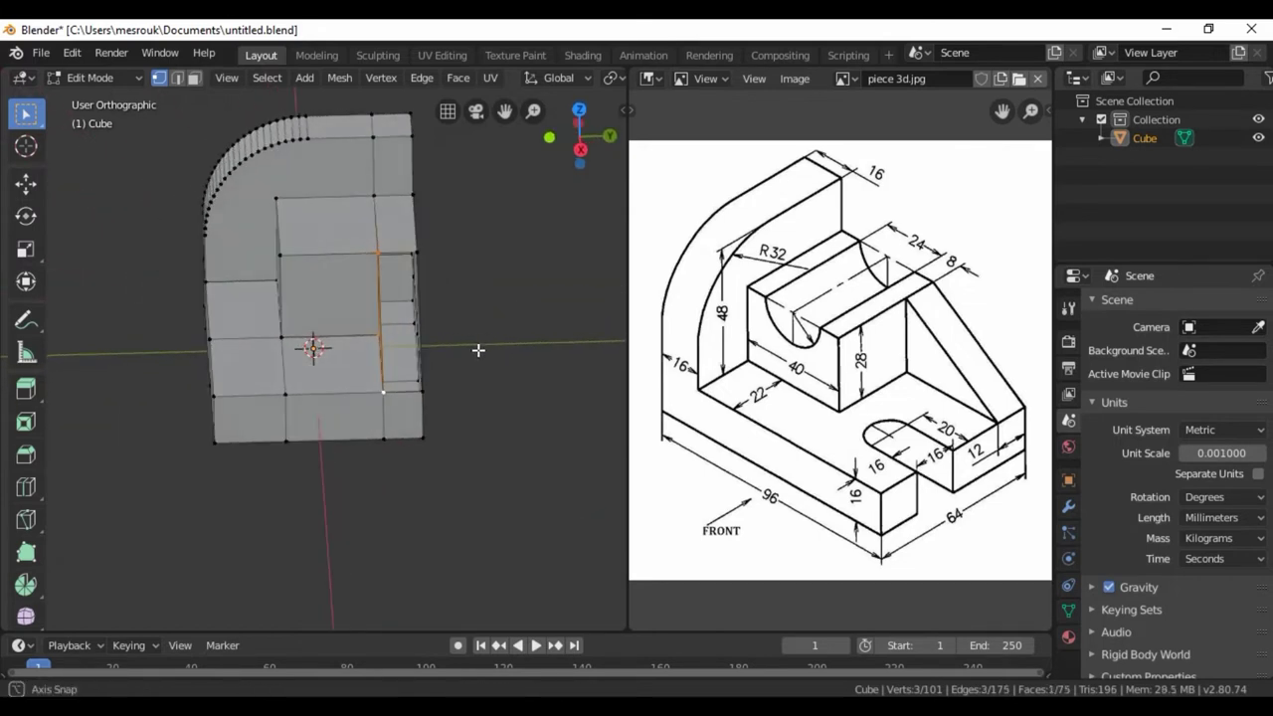
In edge mode, fill a face between two slope edges, then deselect all.
left_click(178, 78)
left_click(397, 252)
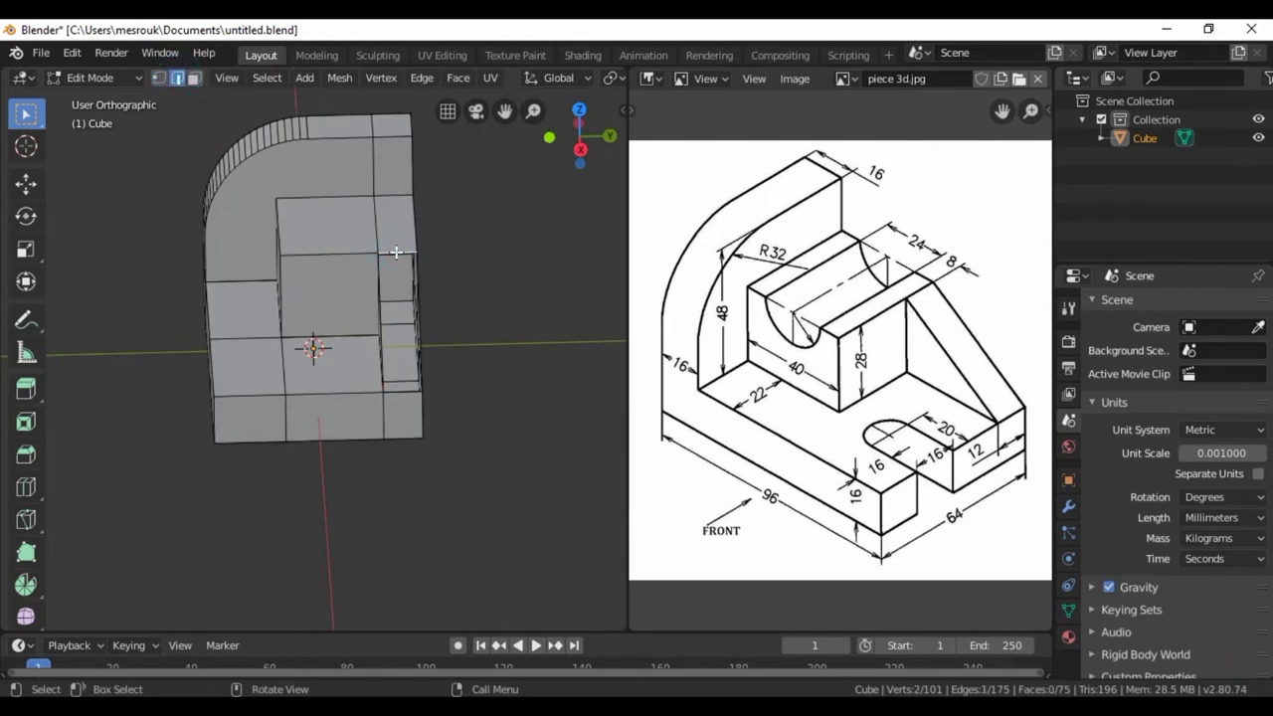
left_click(399, 393, "shift")
mouse_move(440, 392)
middle_mouse_down()
mouse_move(537, 367)
mouse_move(540, 347)
middle_mouse_up()
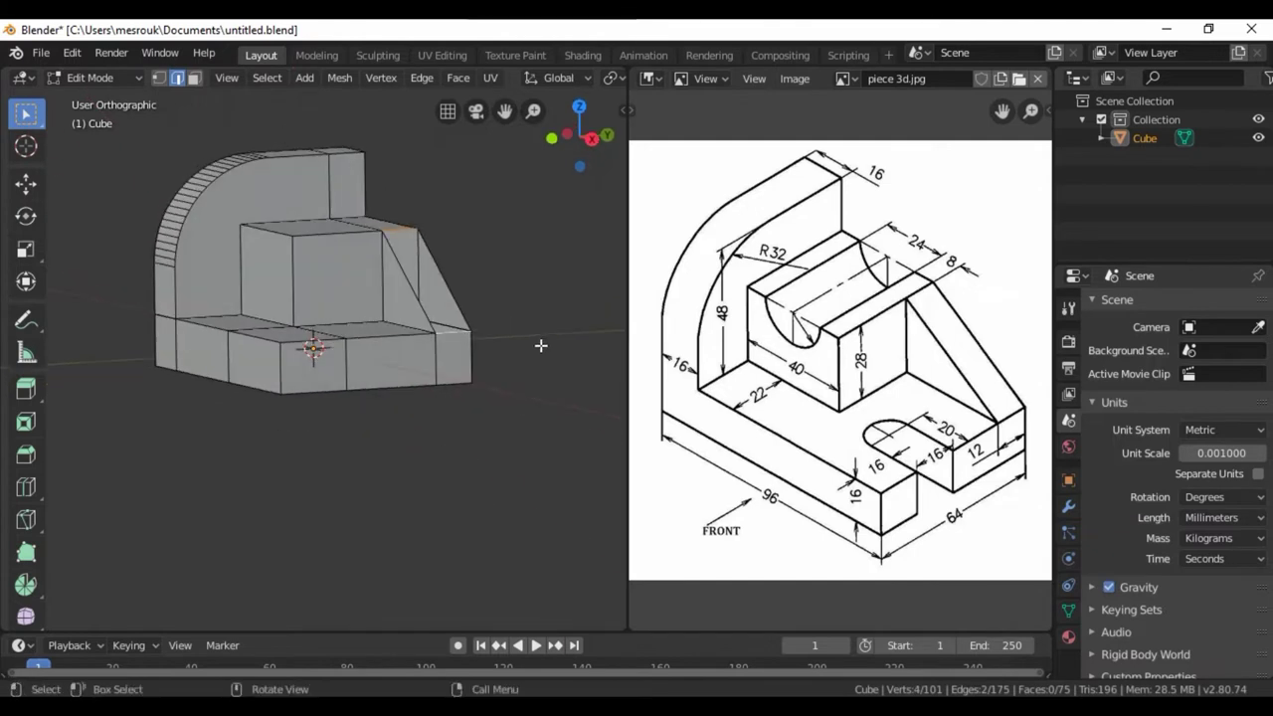
key("f")
key("alt+a")
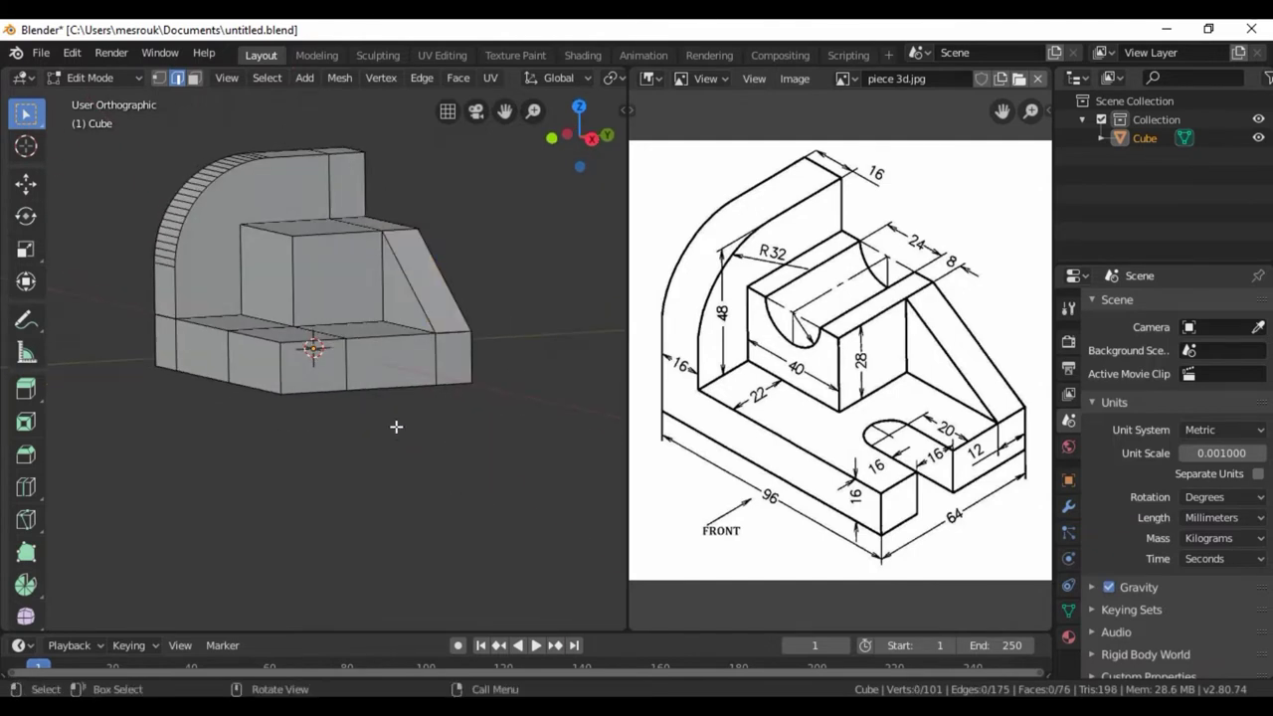
scroll(396, 429, "up", 1)
Loop-cut across the raised block and base and slide it -8 mm along X.
scroll(393, 433, "up", 1)
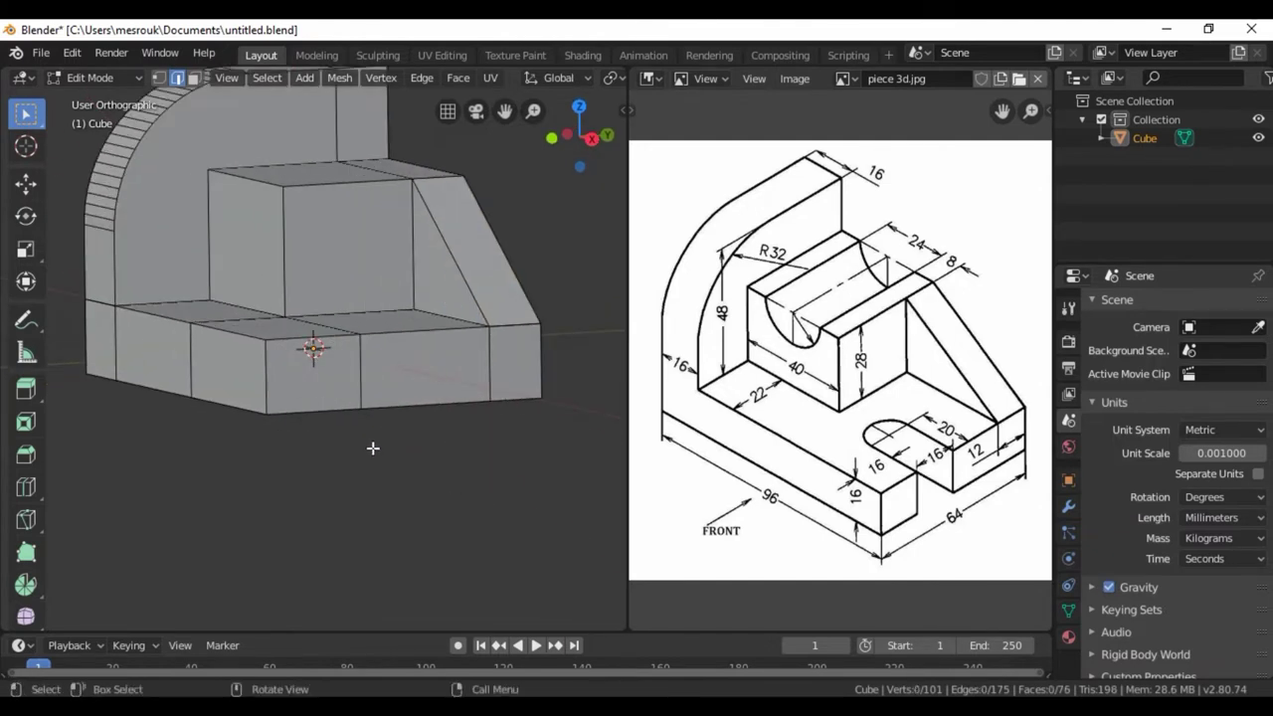
mouse_move(370, 450)
middle_mouse_down()
mouse_move(354, 485)
mouse_move(165, 437)
mouse_move(270, 486)
mouse_move(375, 506)
middle_mouse_up()
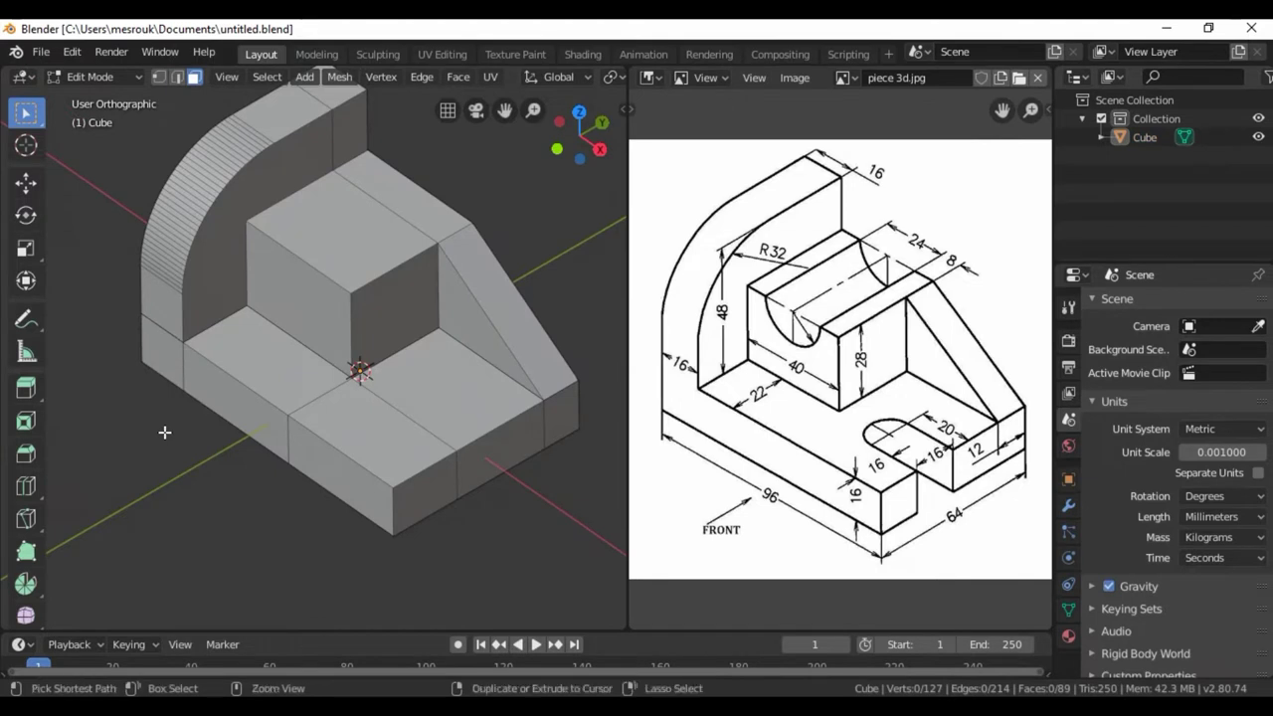
key("ctrl+r")
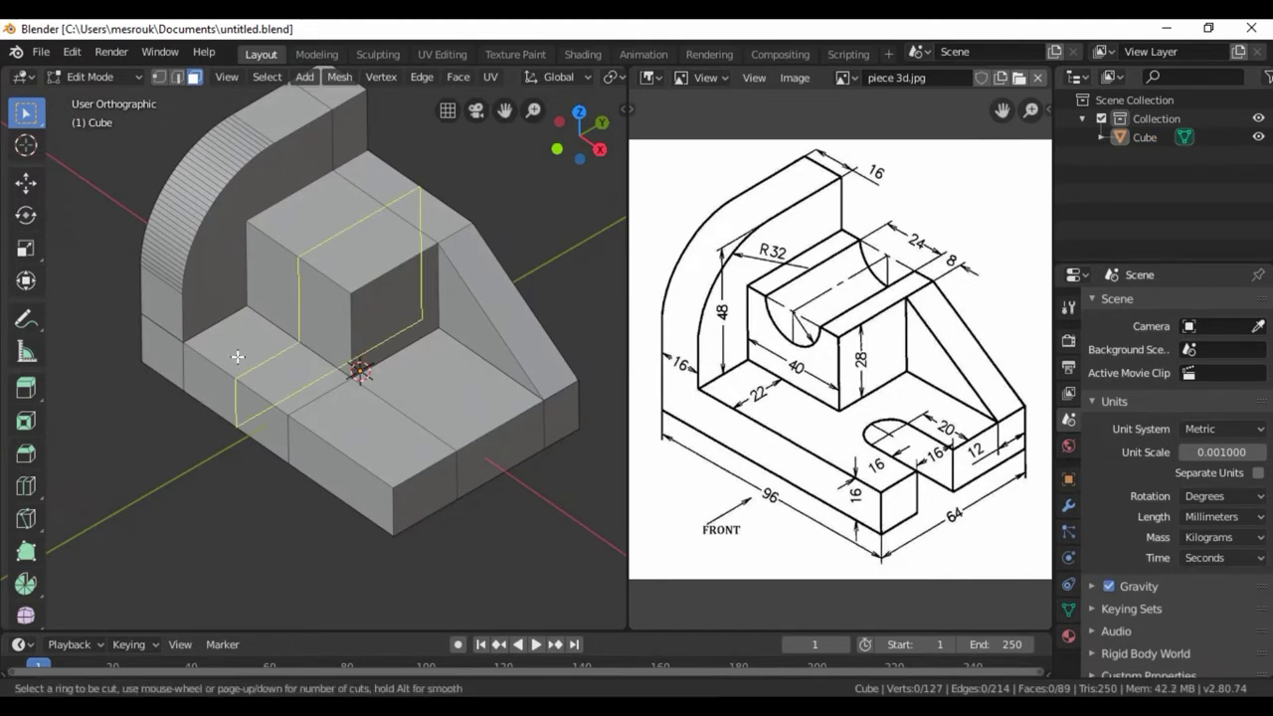
left_click(237, 356)
left_click(344, 413)
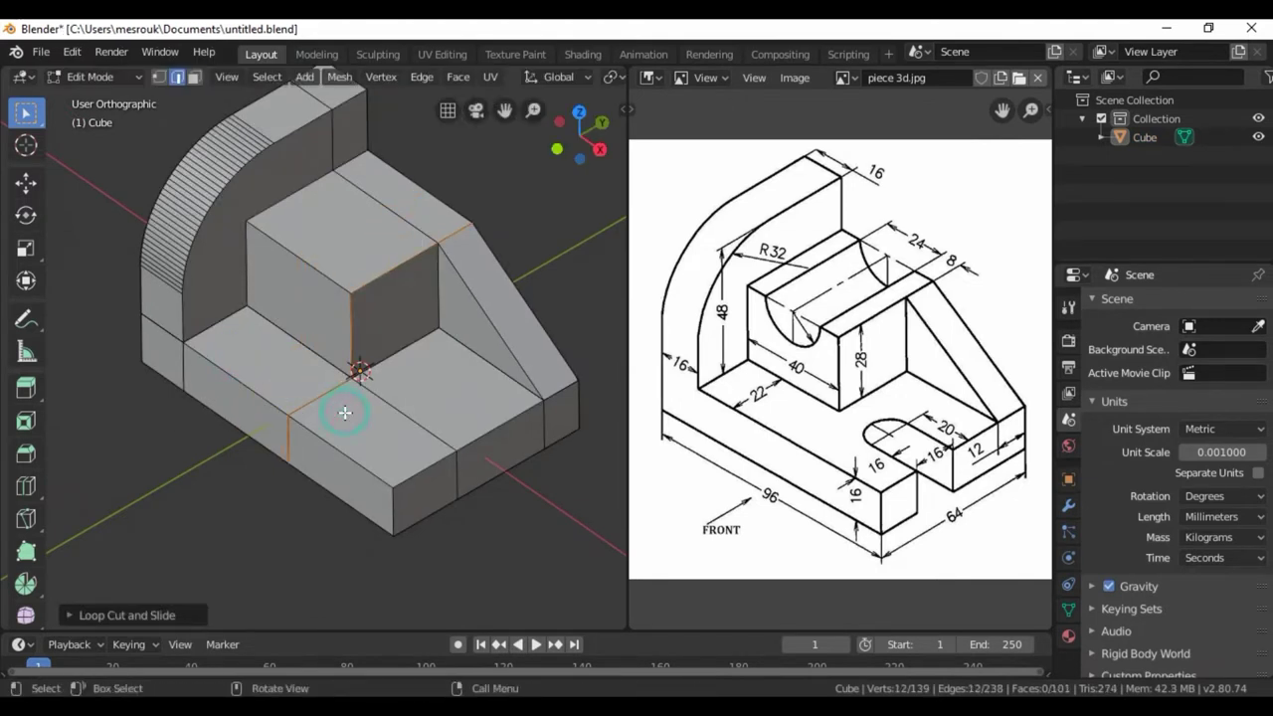
key("g")
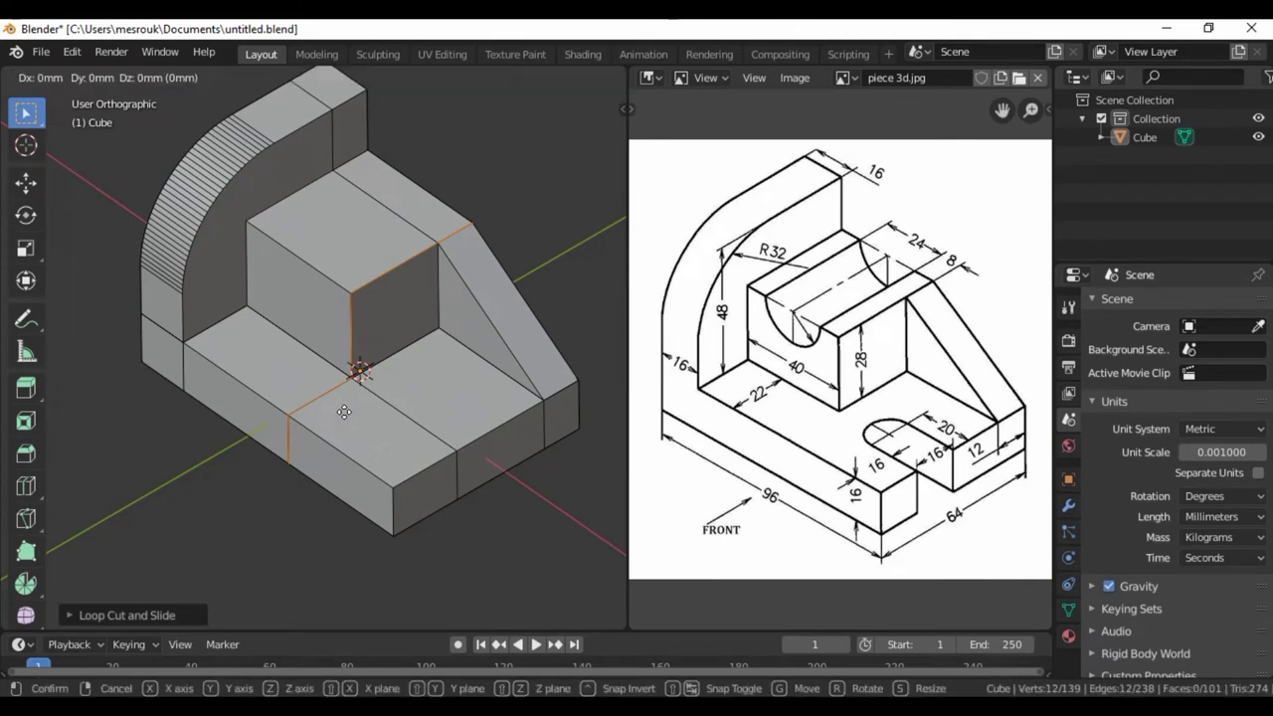
key("x")
type("-8")
left_click(344, 411)
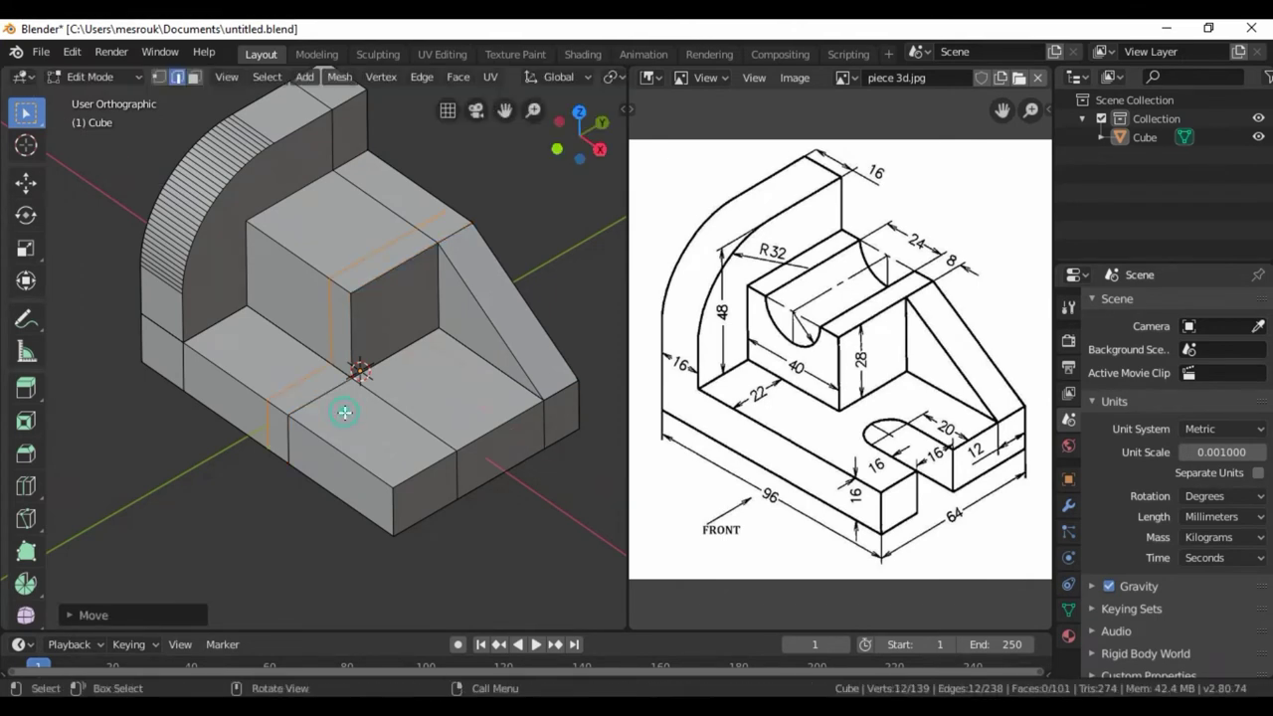
left_click(149, 434)
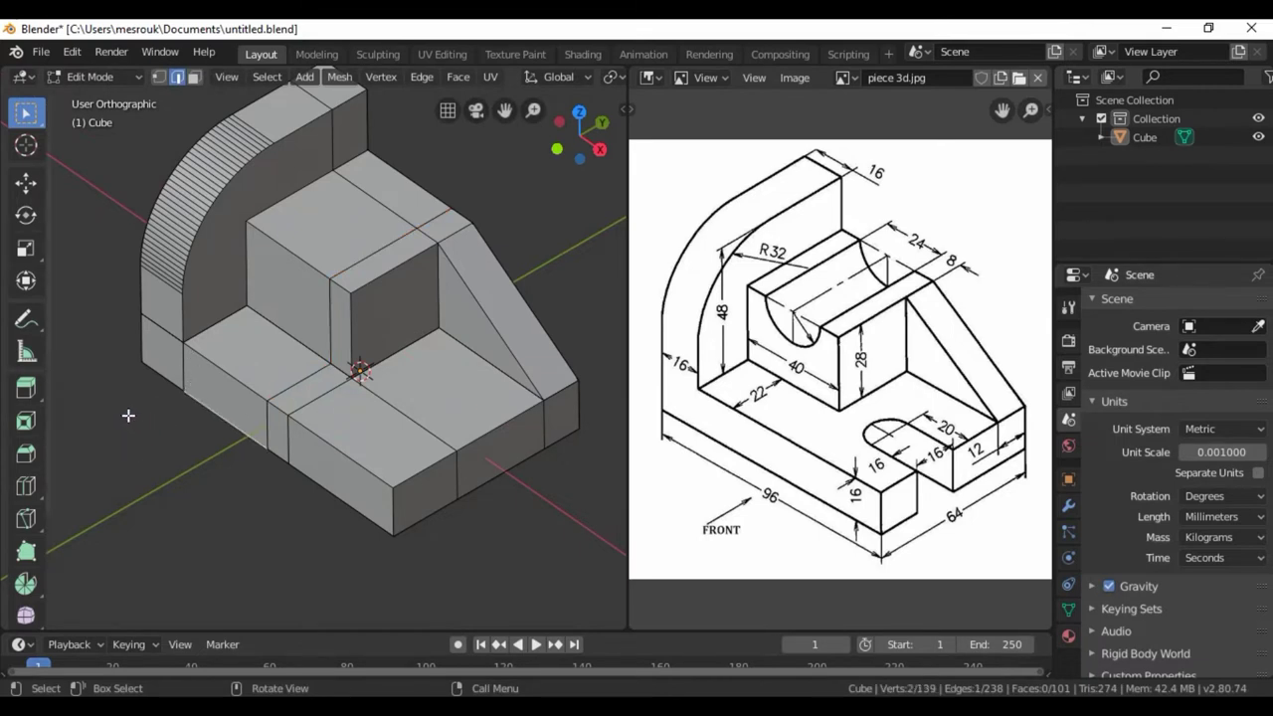
key("ctrl+r")
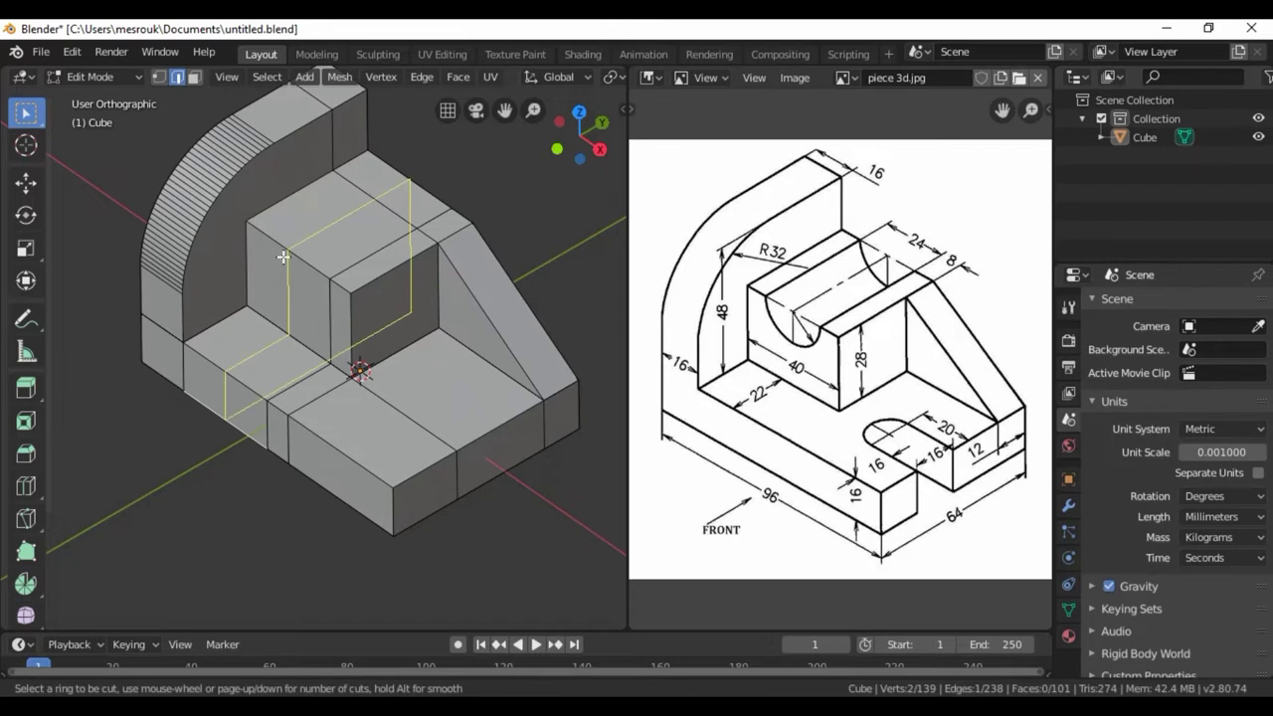
Place a second loop cut across block and base and move it -24 mm along X.
left_click(349, 287)
left_click(413, 314)
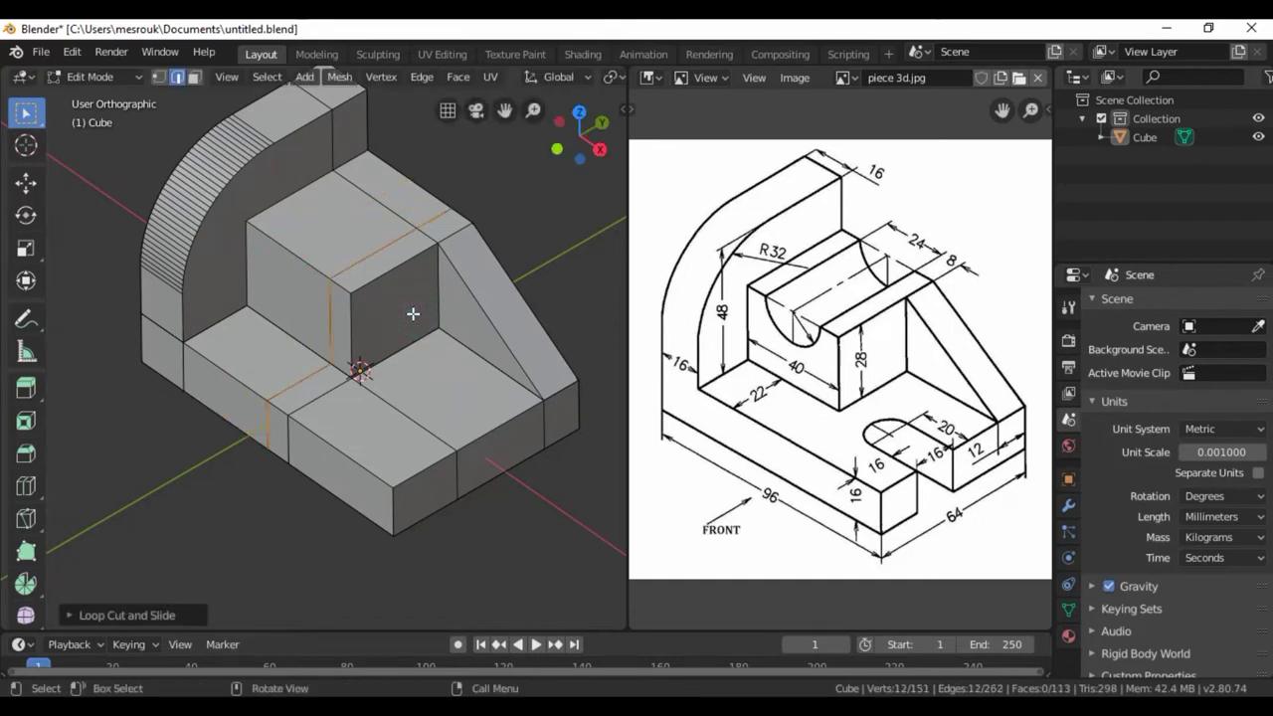
key("g")
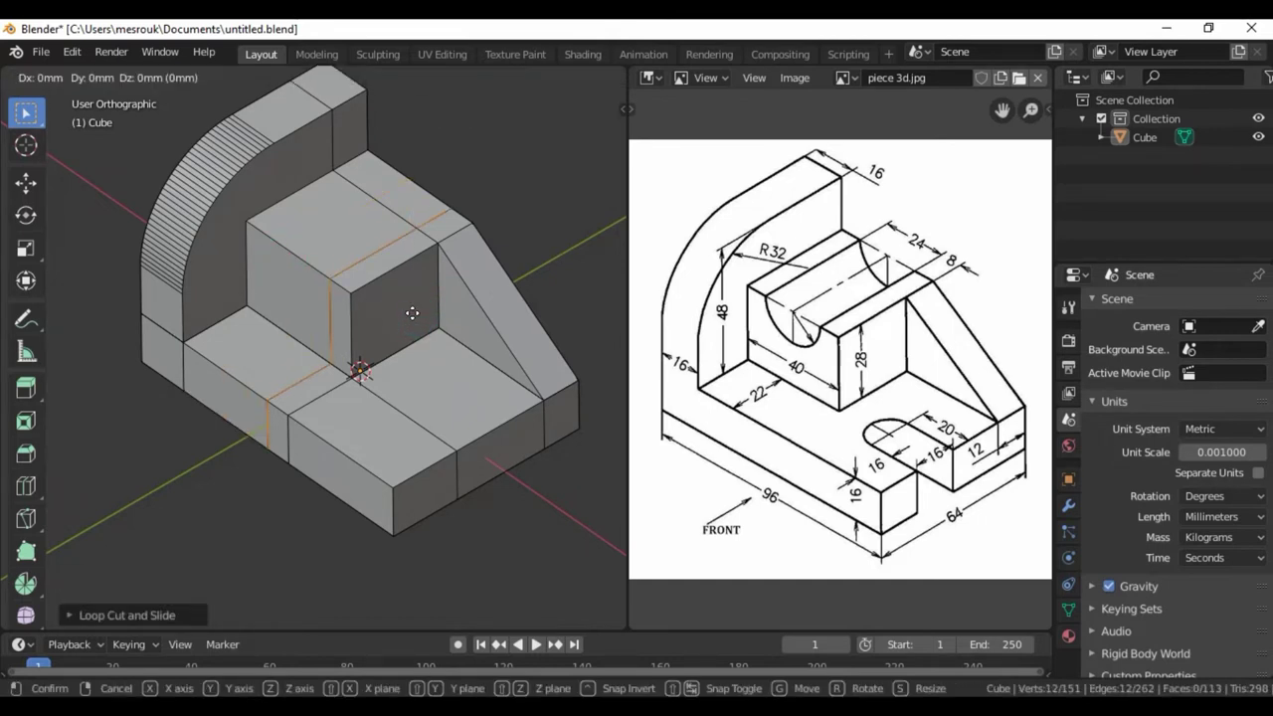
key("x")
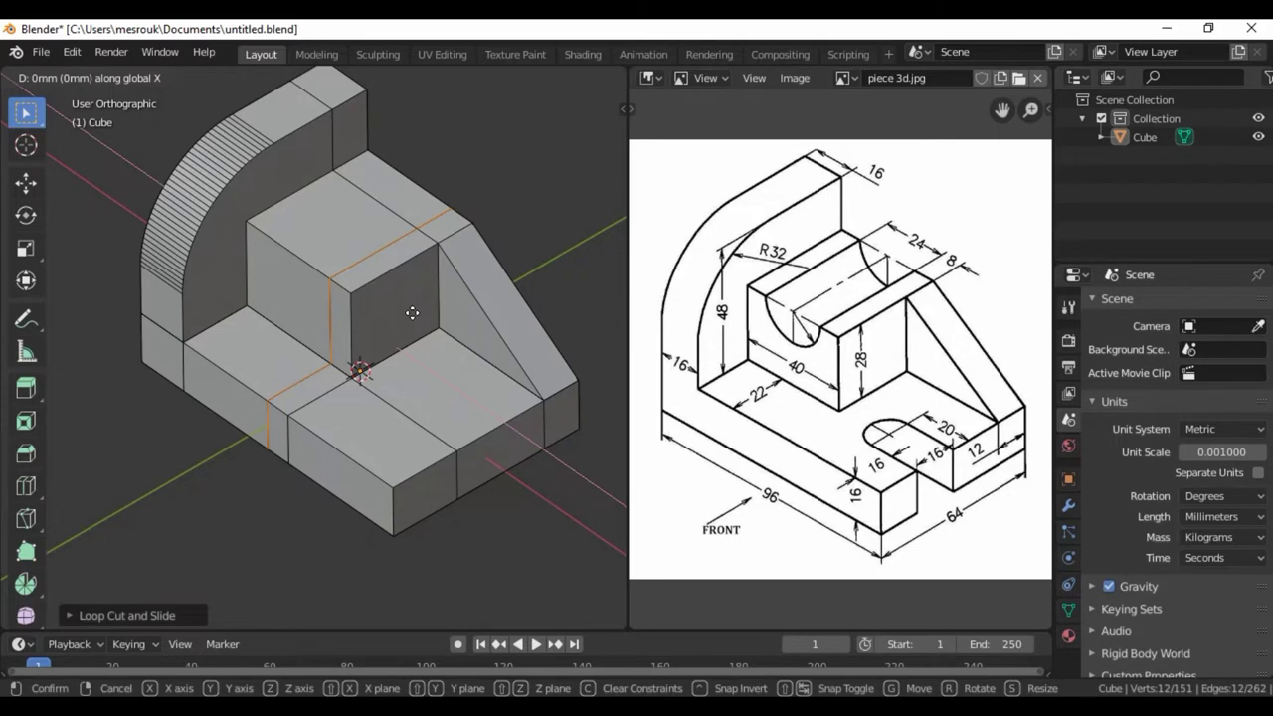
type("-(24")
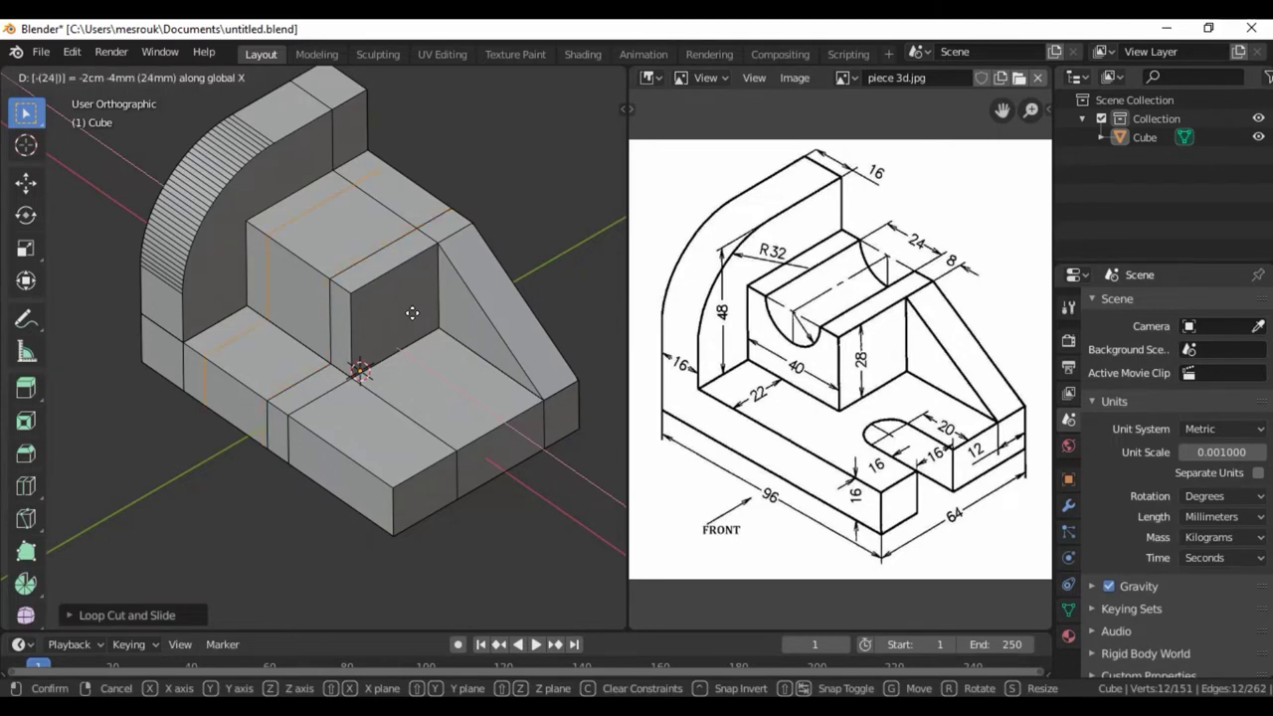
left_click(412, 313)
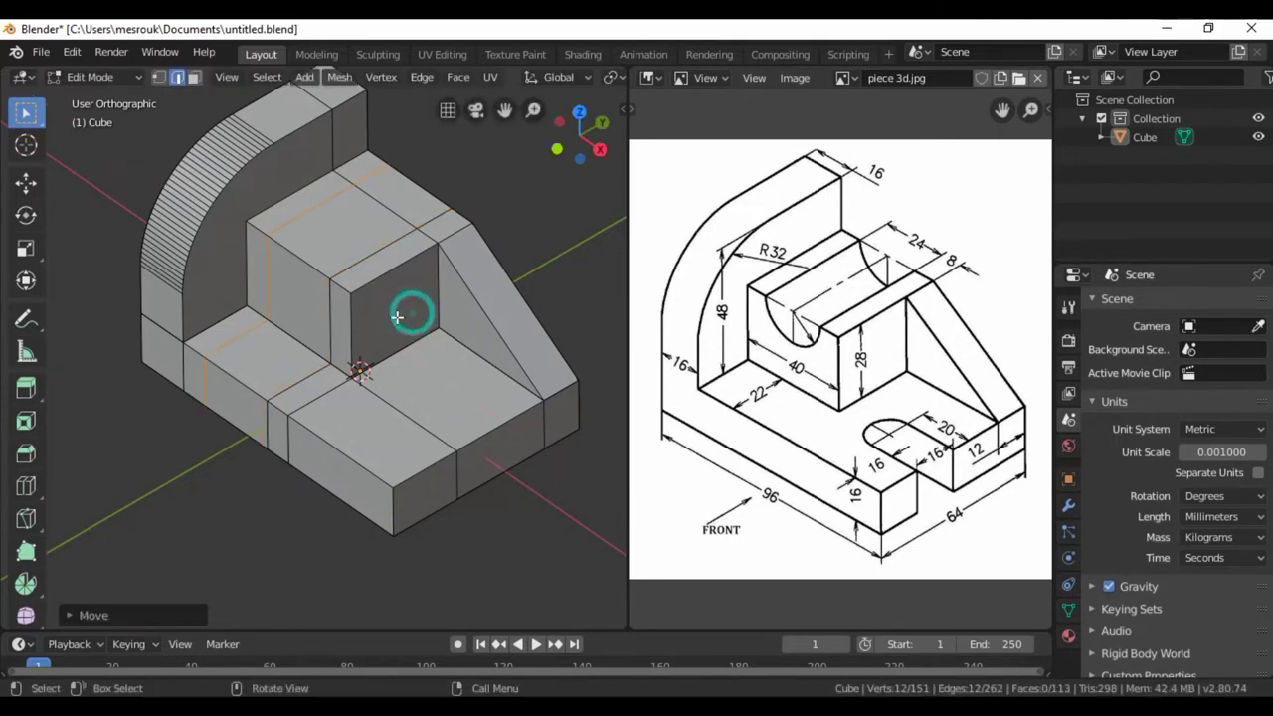
left_click(129, 444)
middle_click_drag(506, 526, 460, 503)
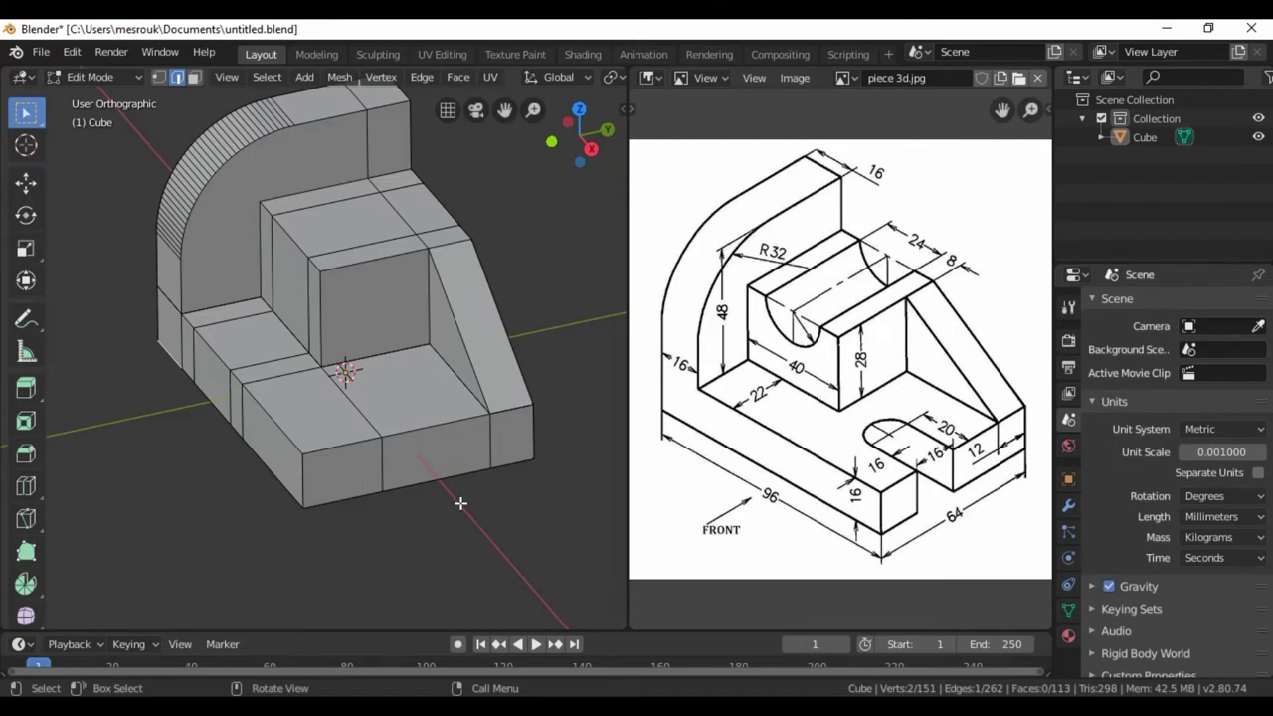
Cut a horizontal loop near the raised block's top and lower it 12 mm on Z.
key("ctrl+r")
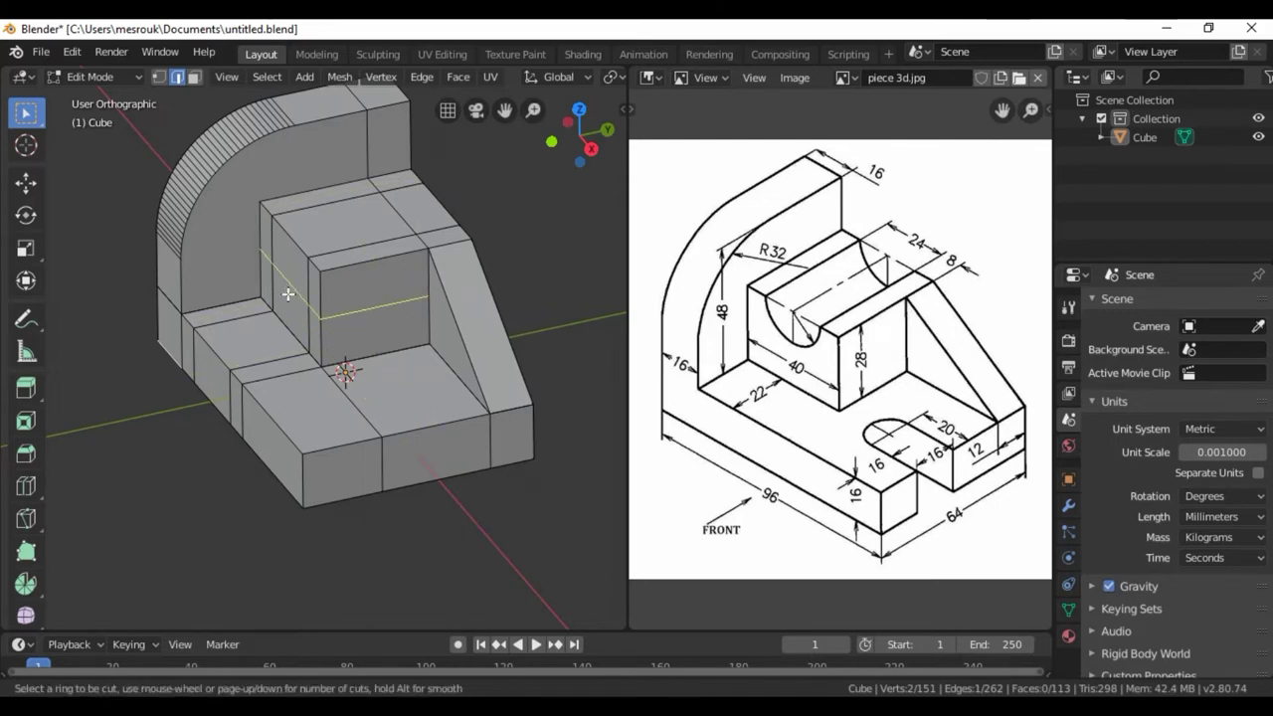
left_click(291, 289)
left_click(327, 216)
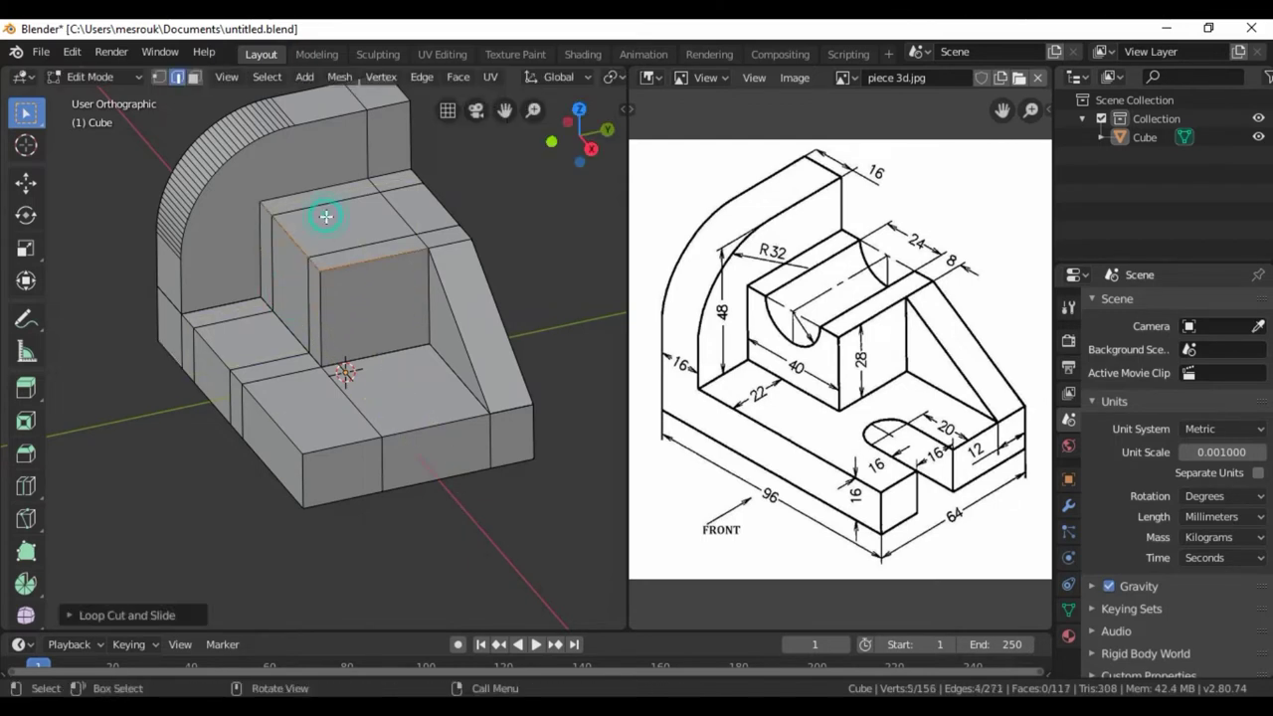
key("g")
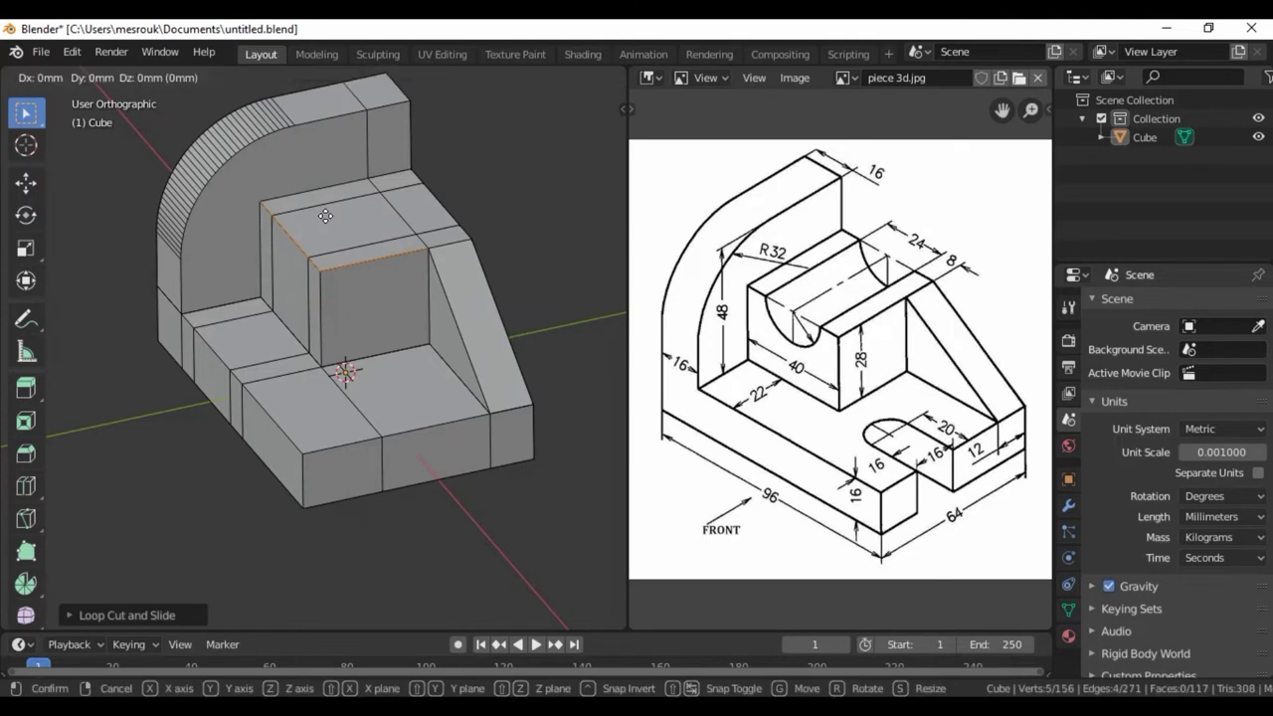
key("z")
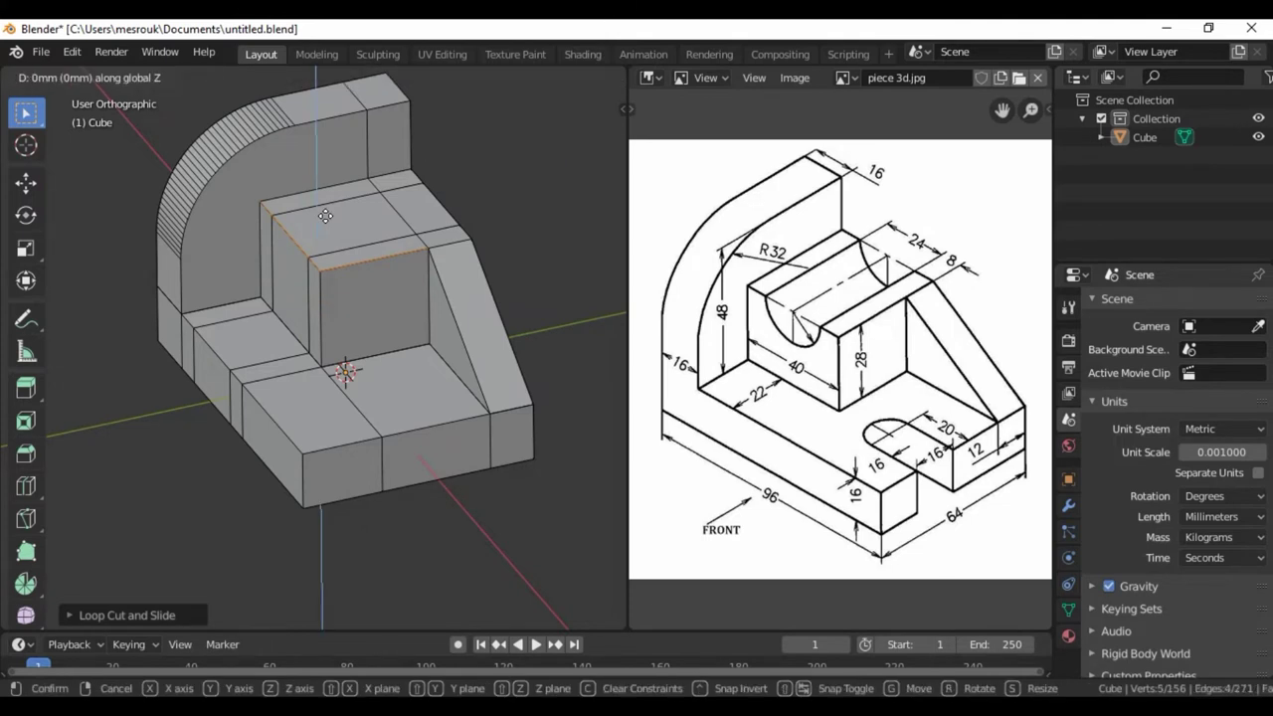
type("-12")
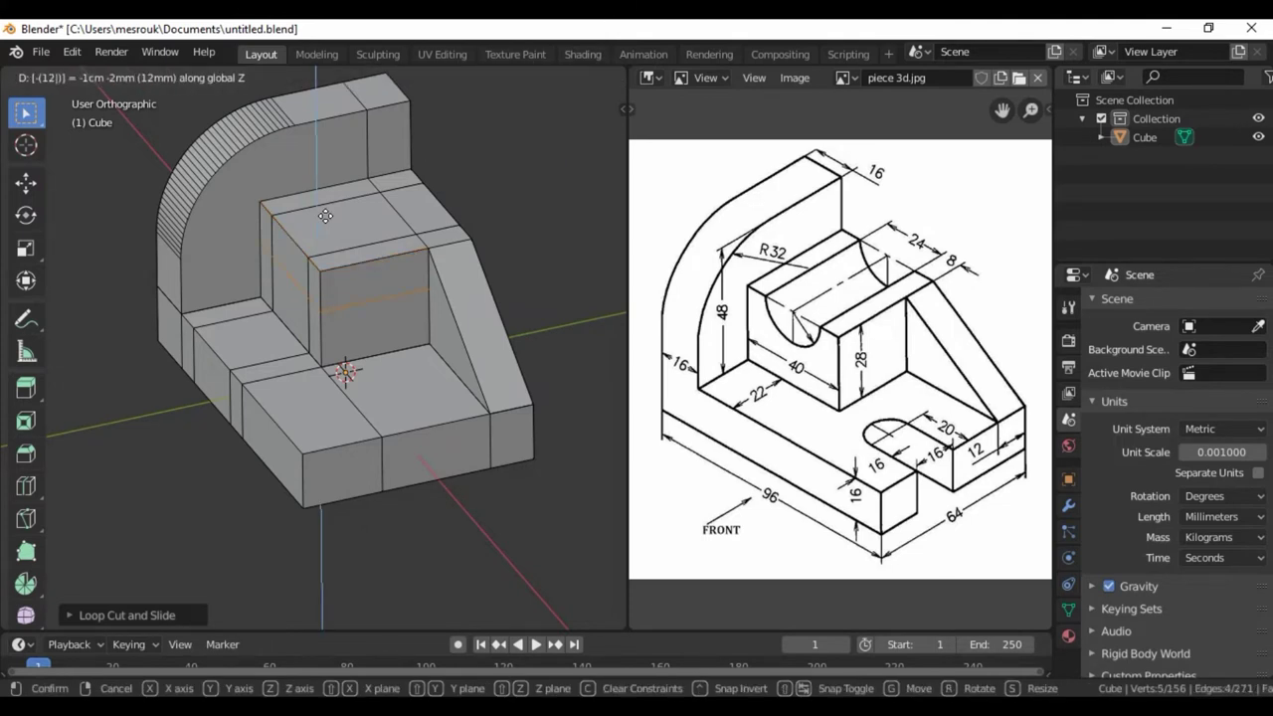
key("Return")
mouse_move(578, 282)
middle_mouse_down()
mouse_move(500, 304)
mouse_move(327, 285)
mouse_move(302, 262)
mouse_move(314, 253)
middle_mouse_up()
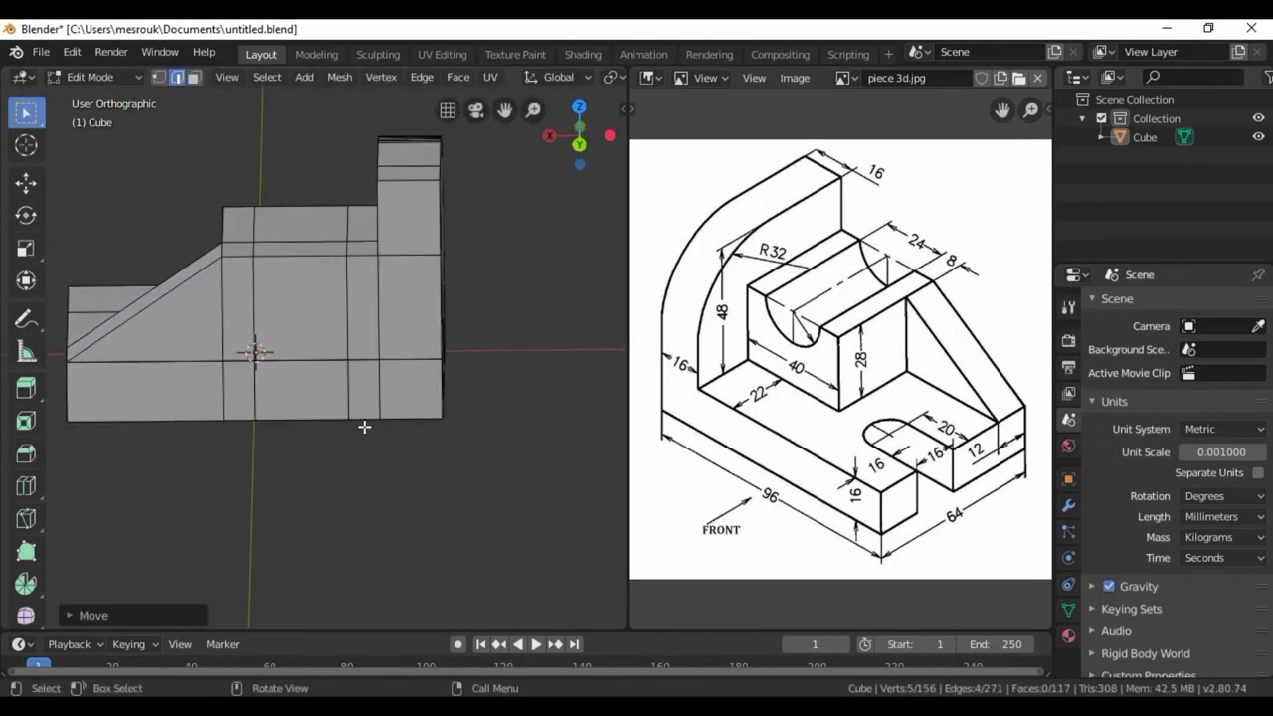
Add another horizontal loop around the raised block, lowered -12 mm along Z.
left_click(347, 491)
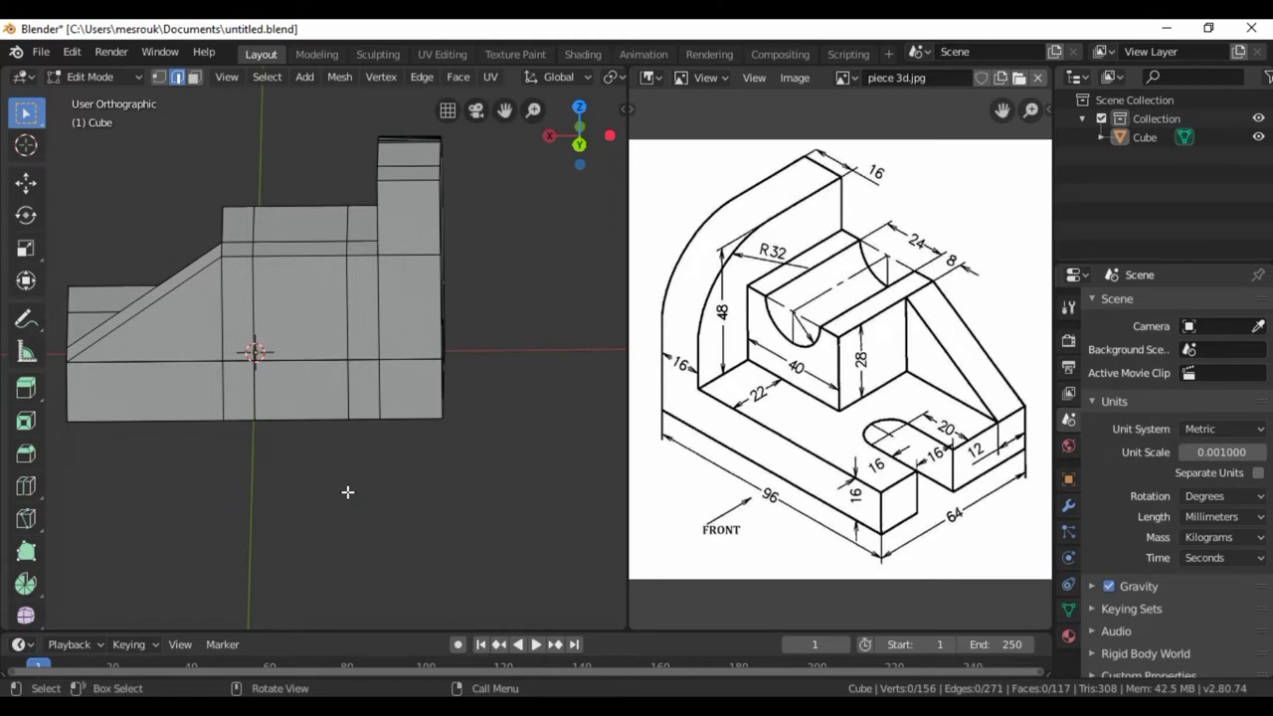
key("ctrl+r")
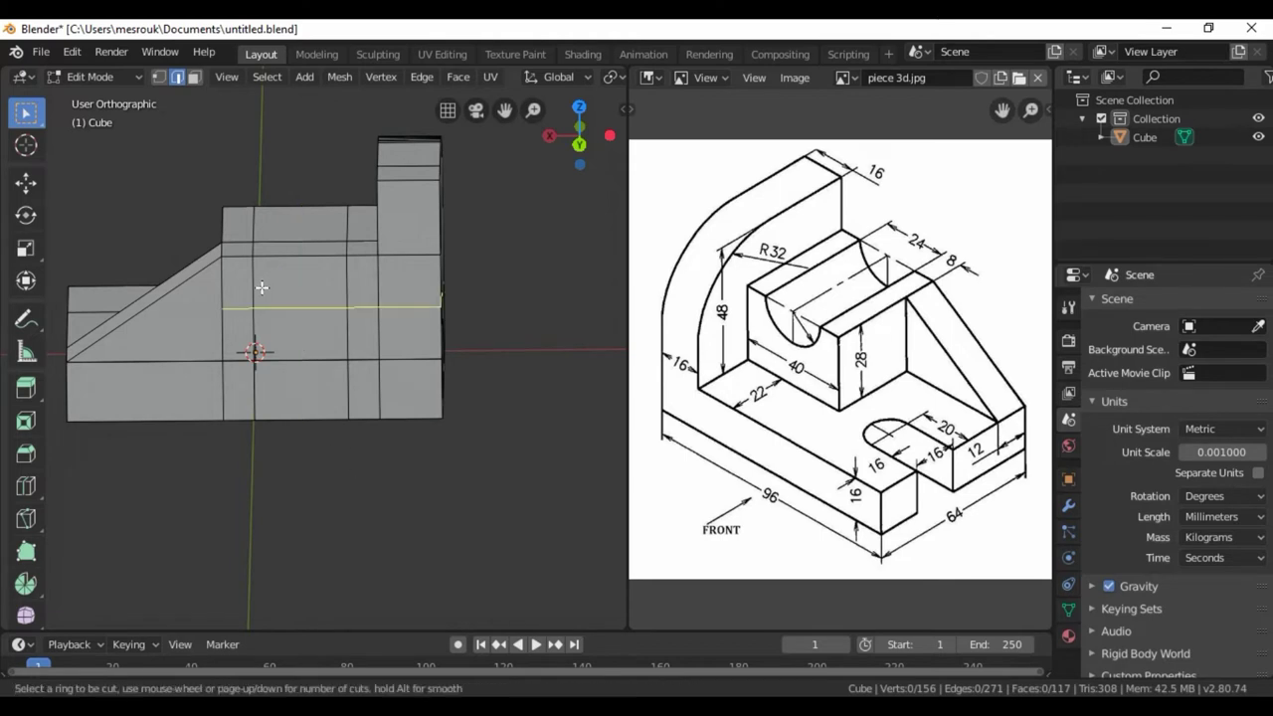
left_click(261, 288)
left_click(271, 221)
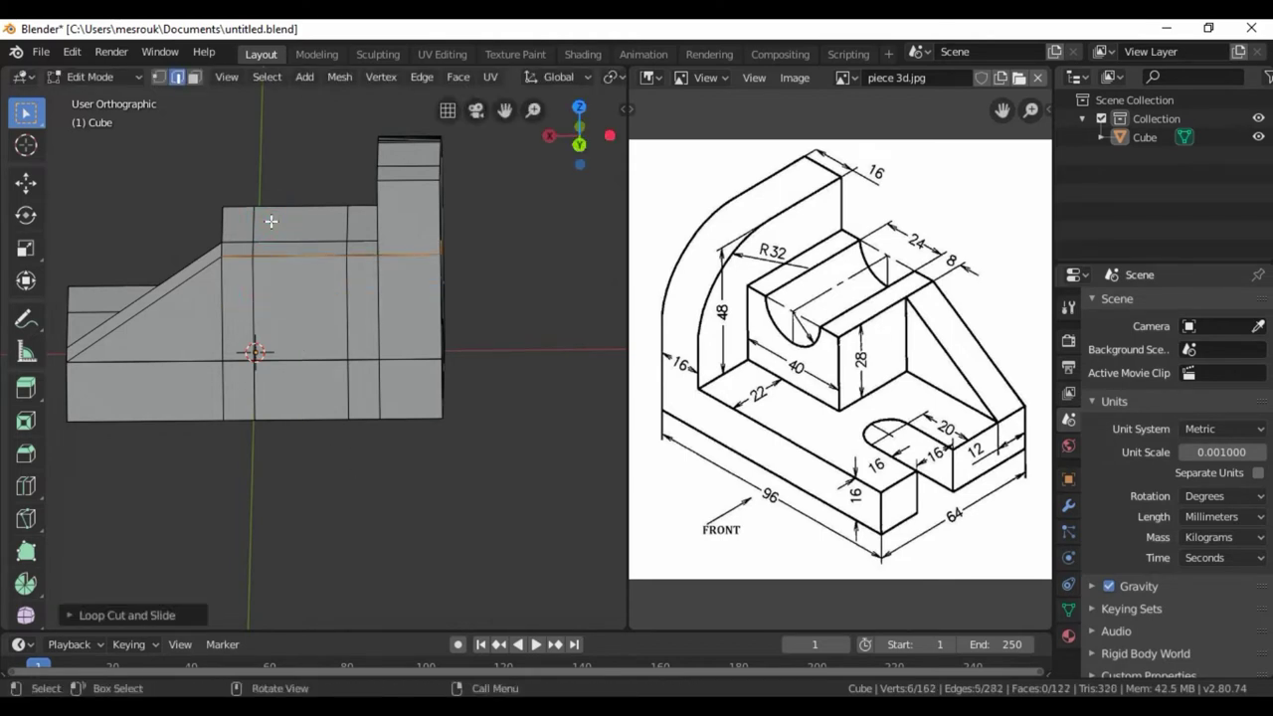
key("g")
key("z")
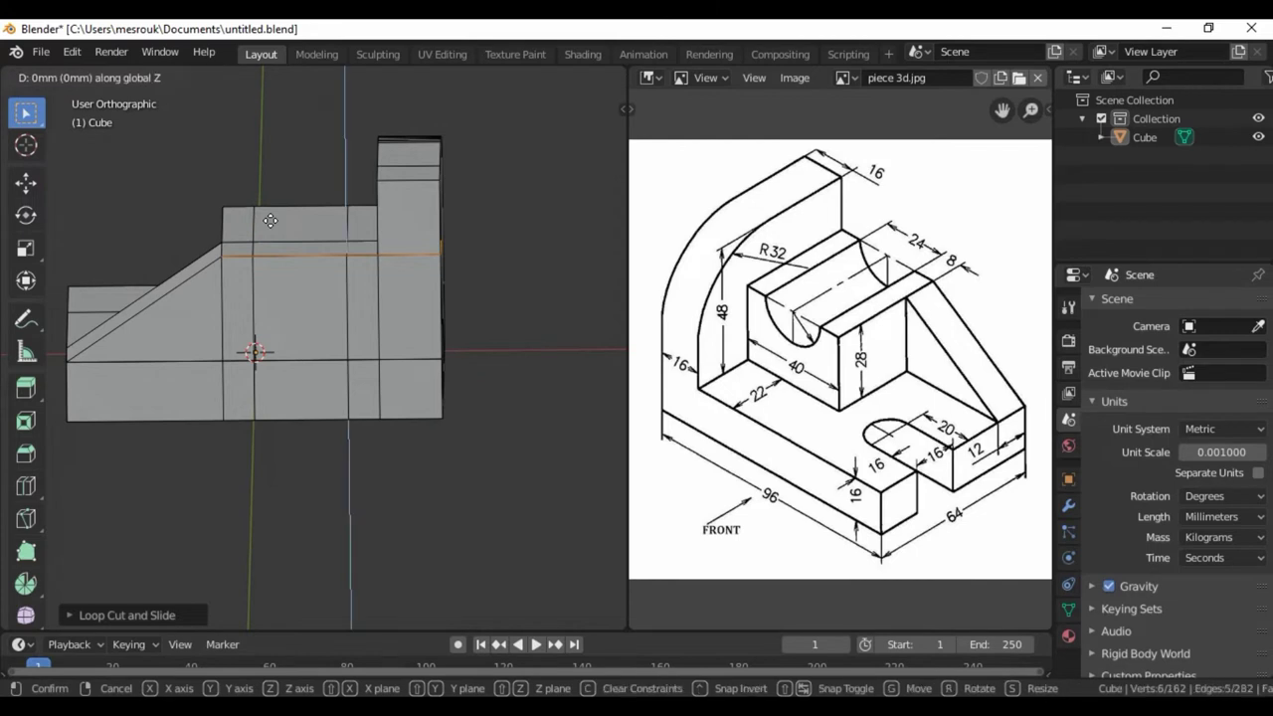
type("-12")
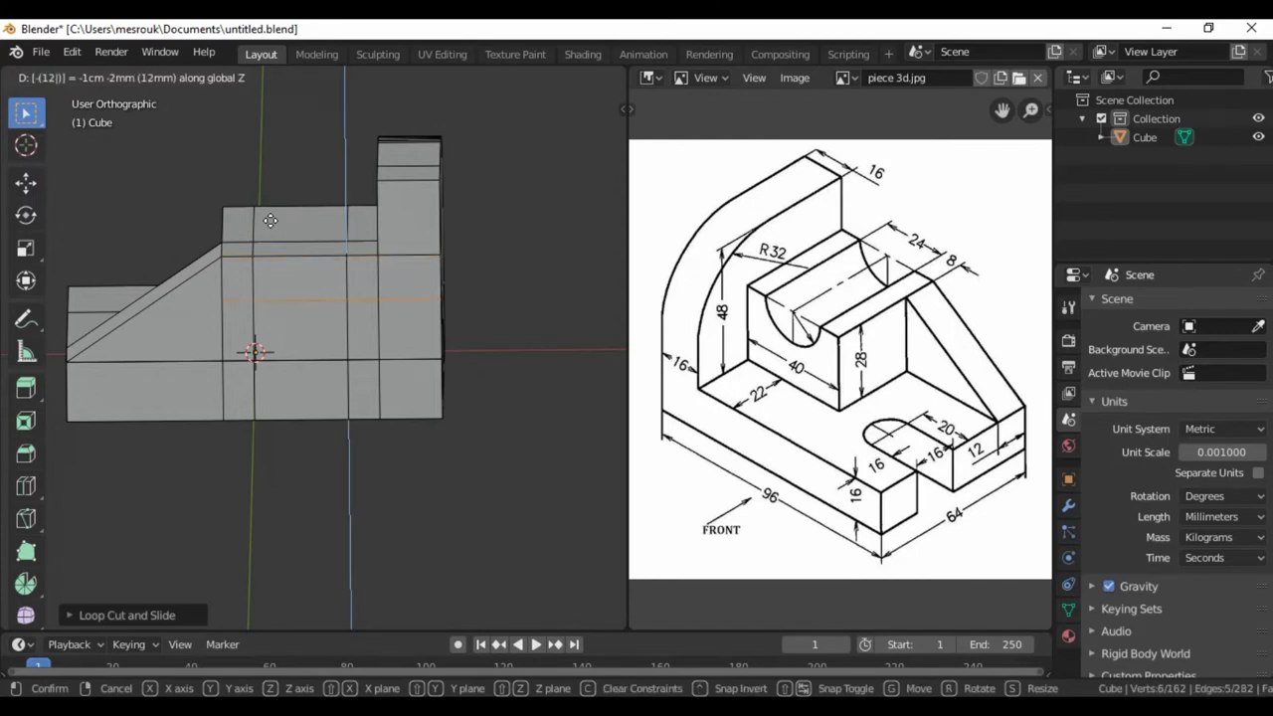
key("Return")
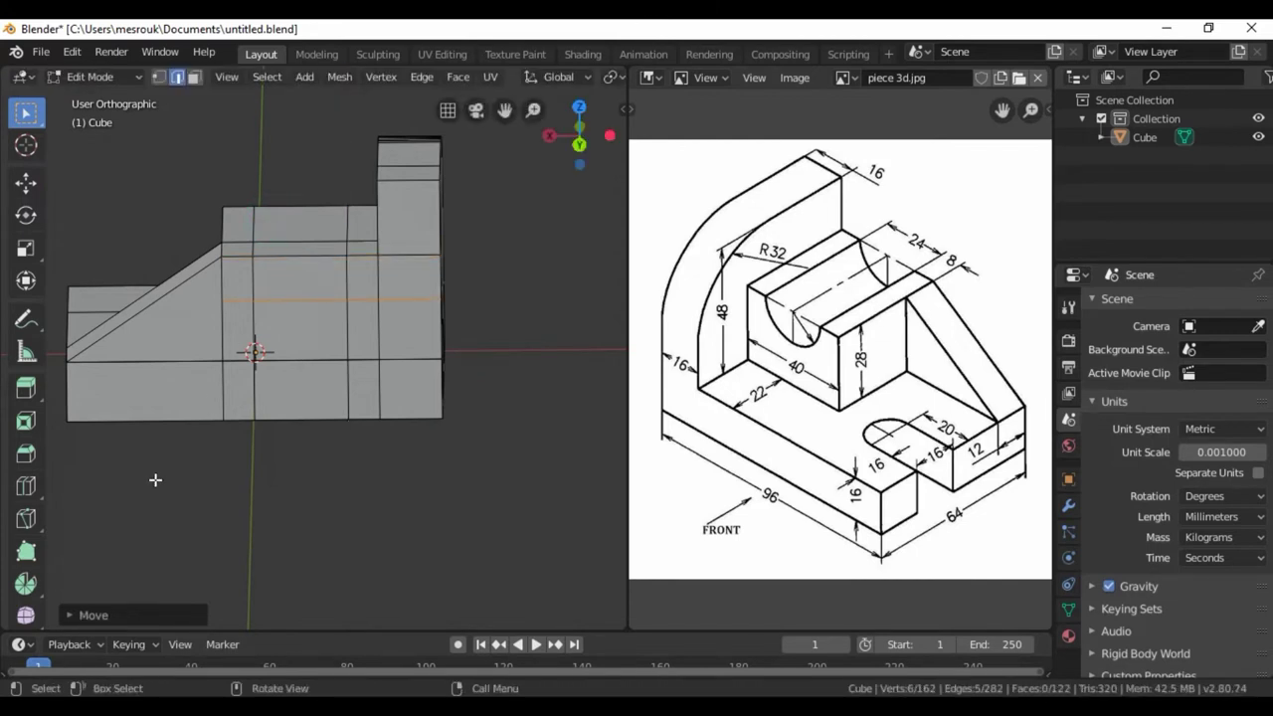
middle_click_drag(155, 480, 393, 505)
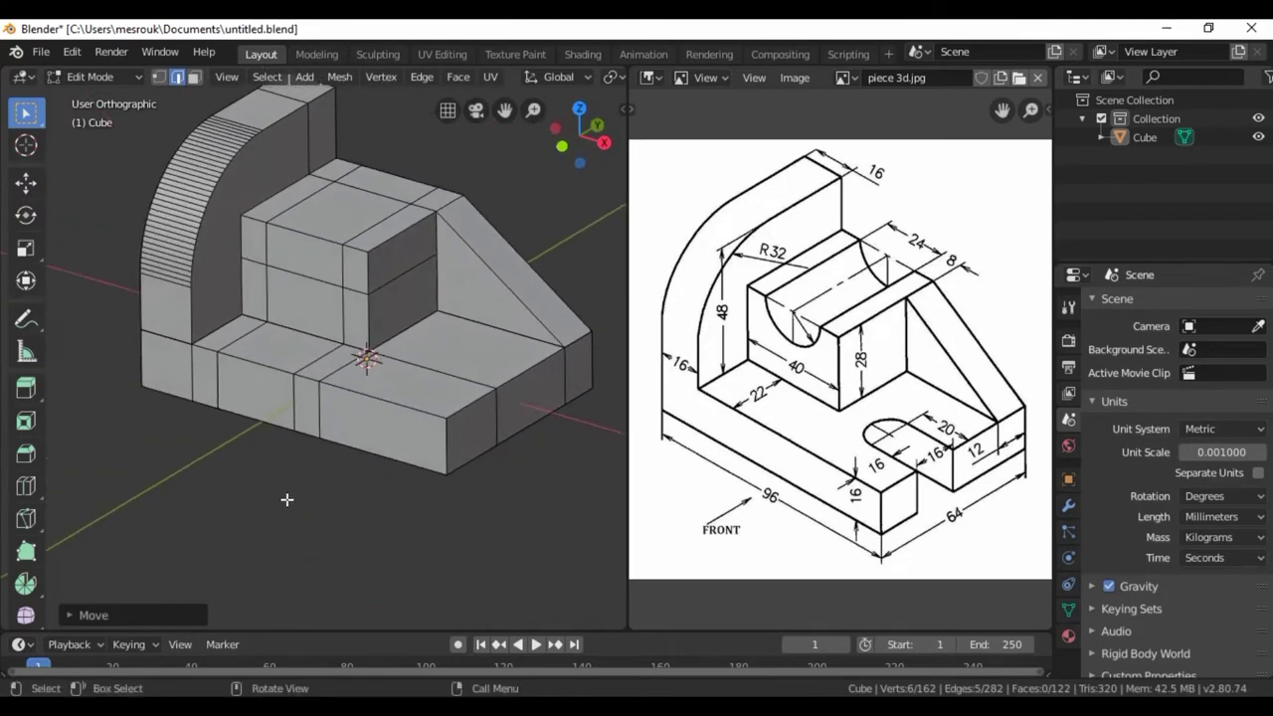
middle_click_drag(286, 499, 298, 468)
In face mode, select the middle block's four slot faces and bring up the face menu.
left_click(194, 77)
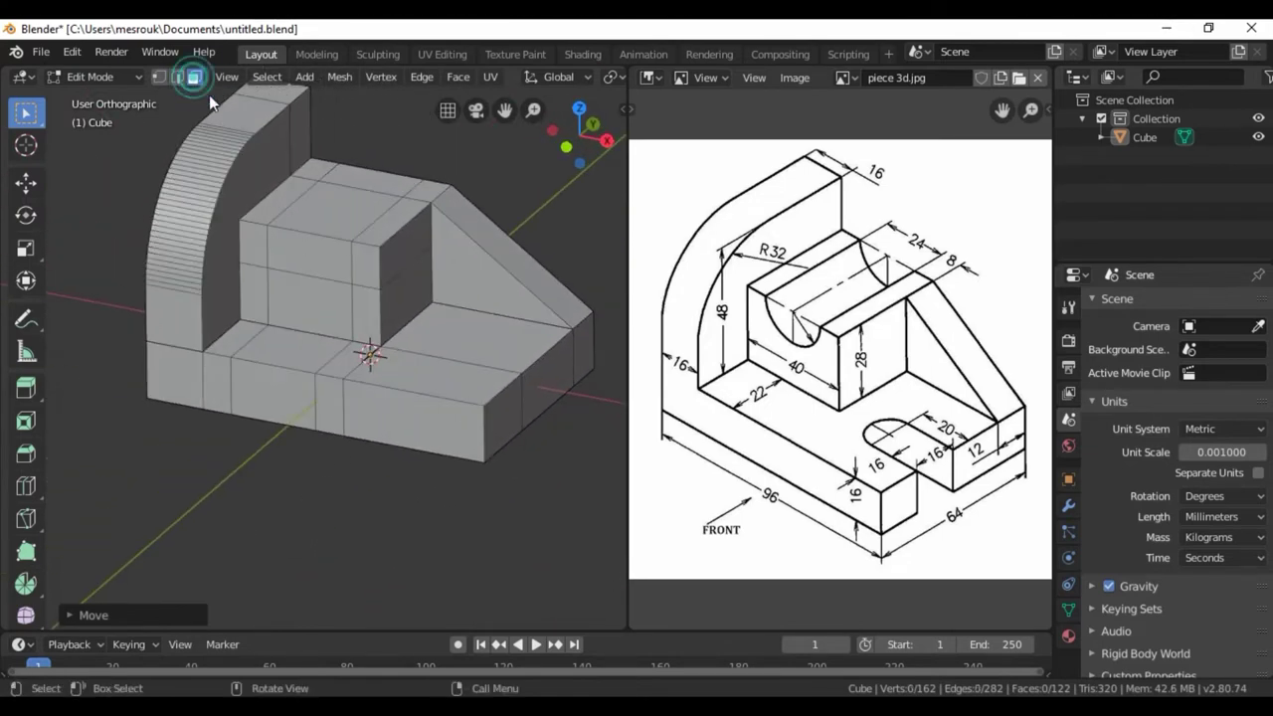
left_click(303, 248)
key("shift")
left_click(327, 216, "shift")
left_click(366, 180, "shift")
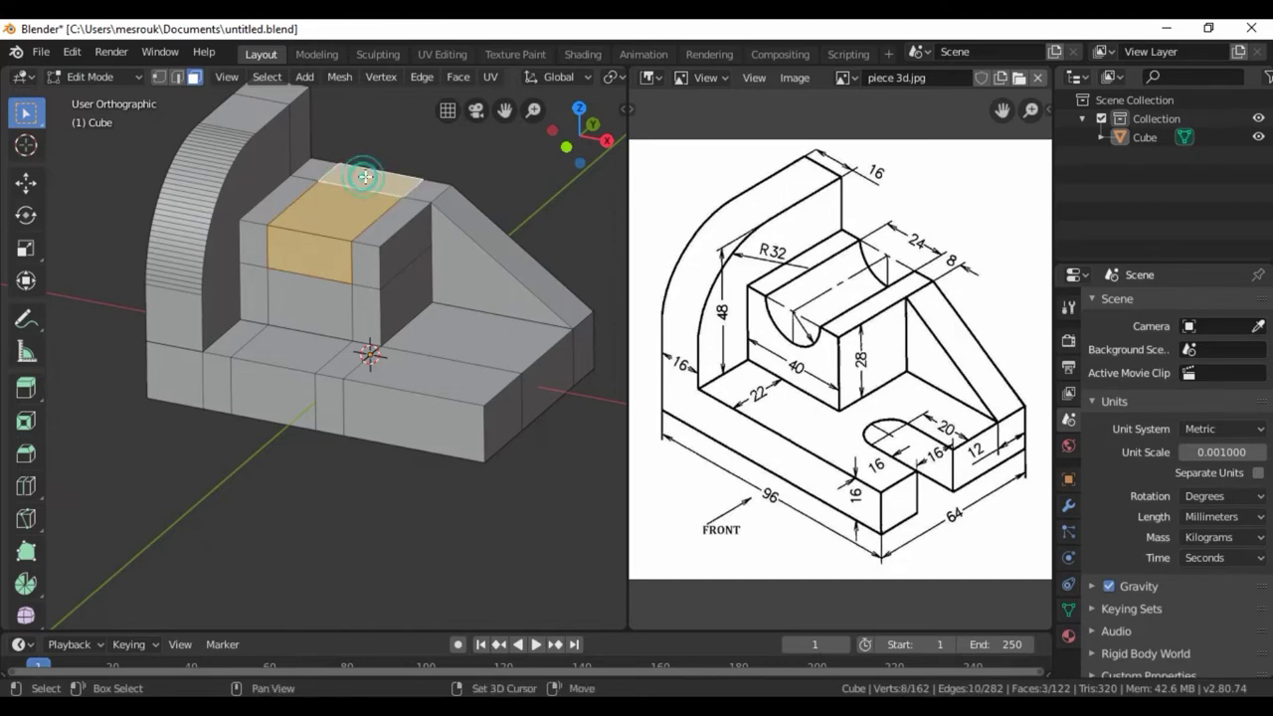
middle_click_drag(591, 231, 350, 270)
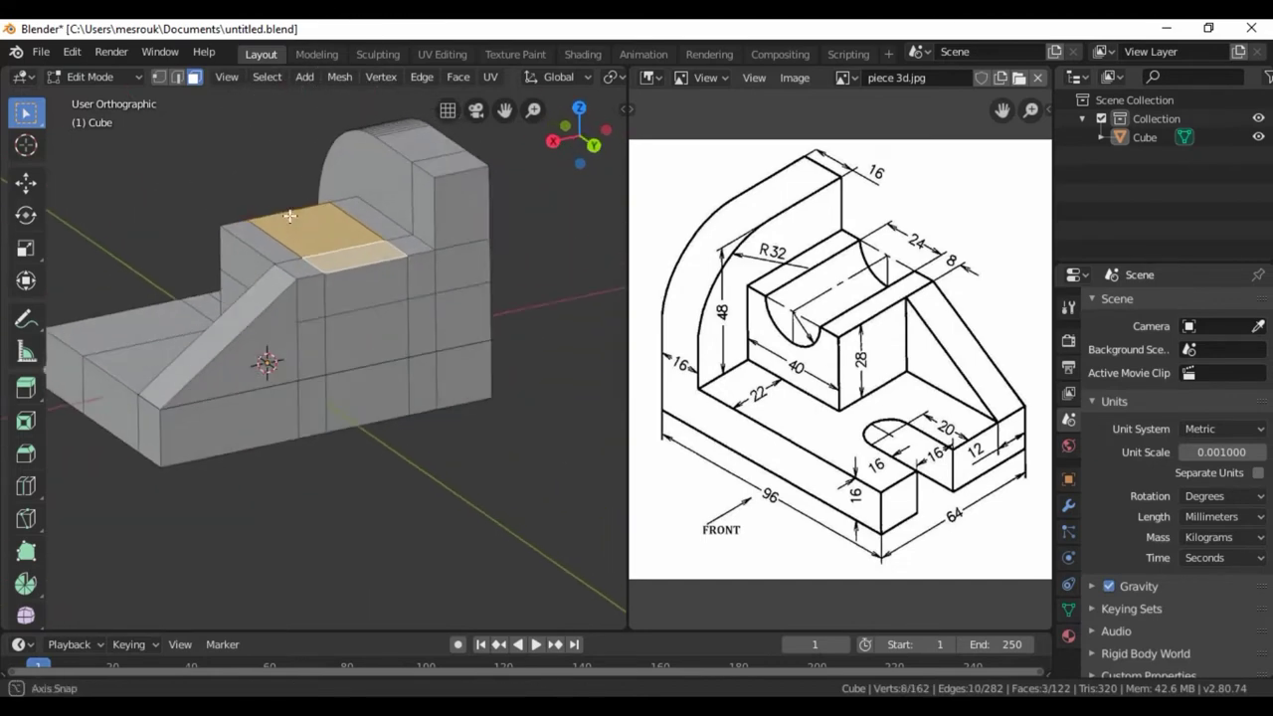
left_click(350, 270, "shift")
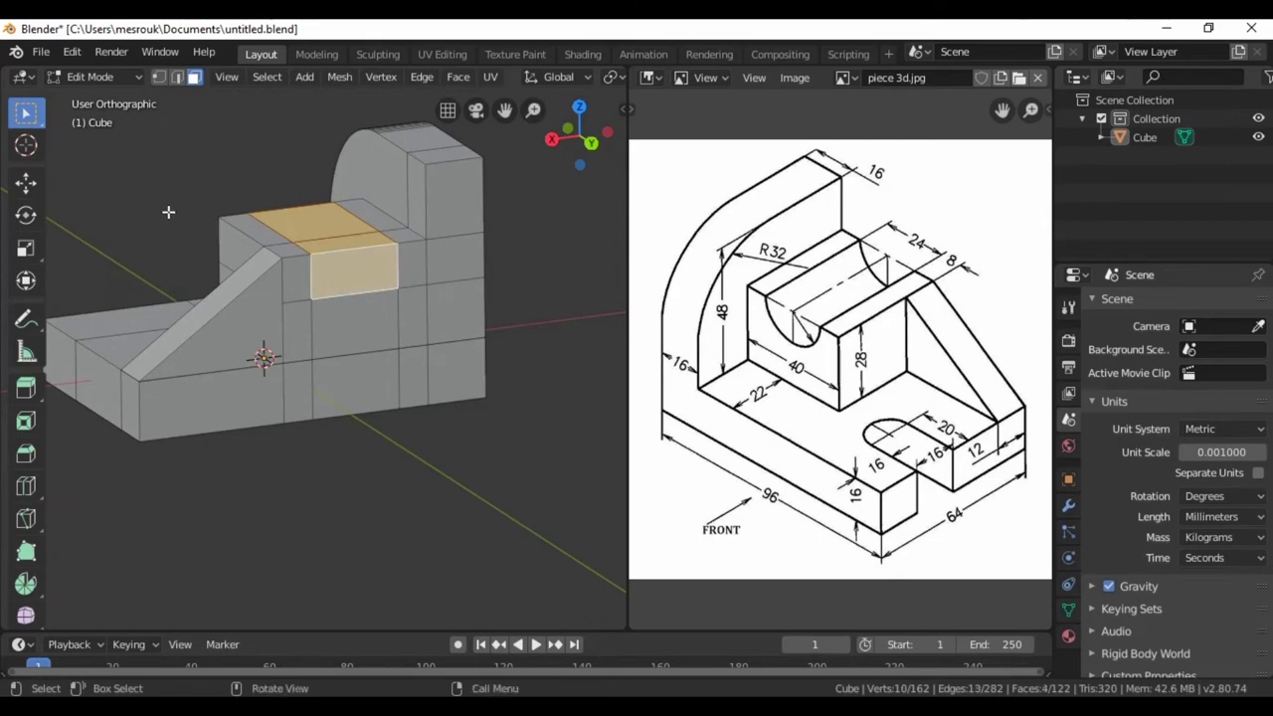
mouse_move(165, 210)
middle_mouse_down()
mouse_move(368, 335)
mouse_move(463, 217)
middle_mouse_up()
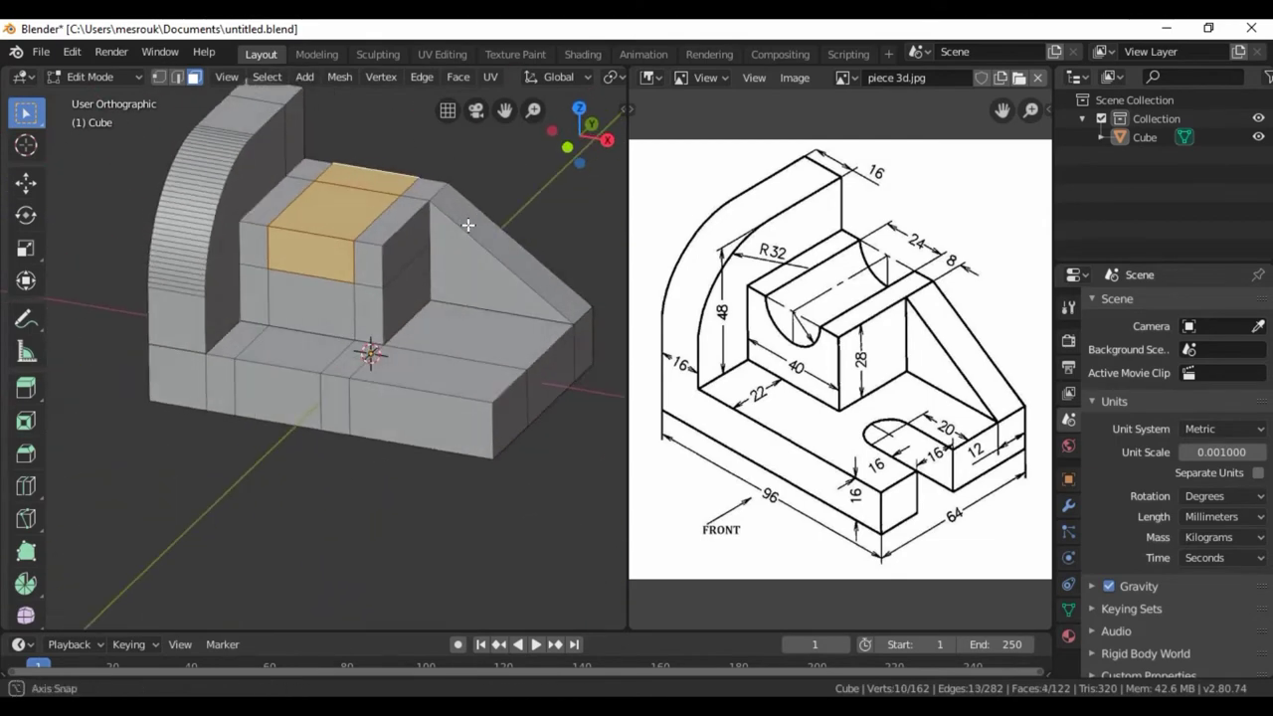
right_click(337, 196)
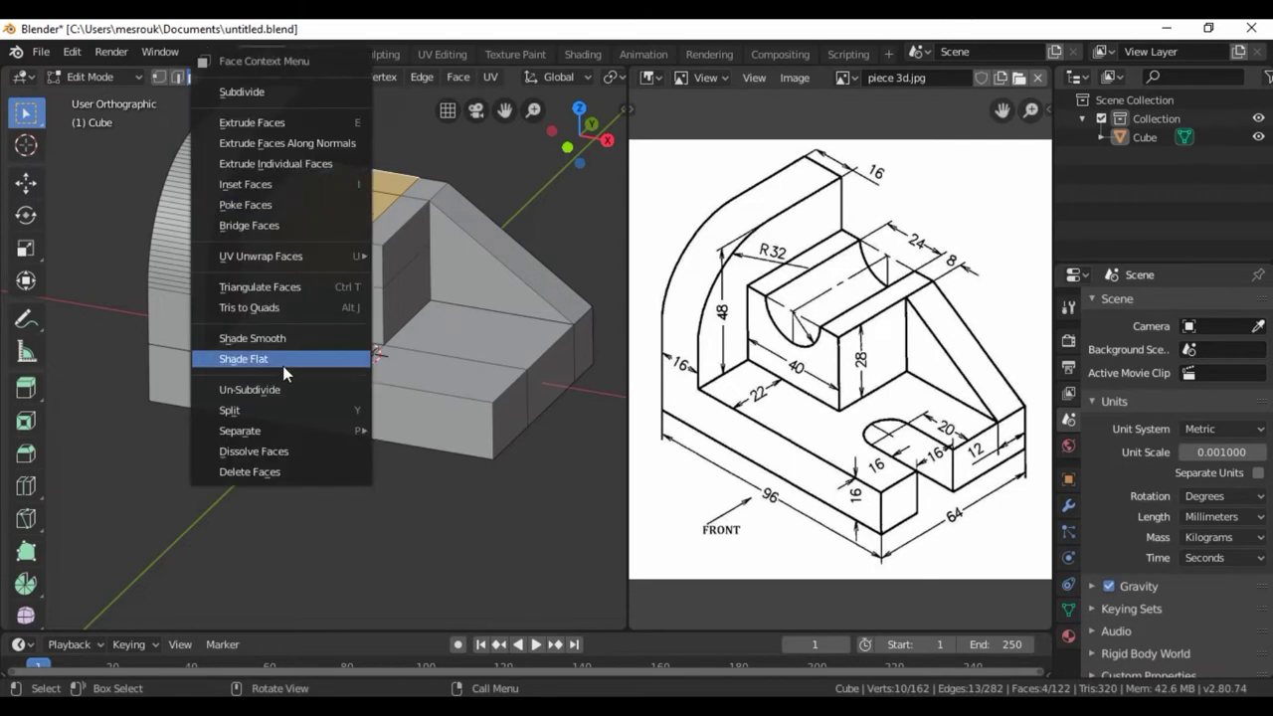
Delete the selected faces and fill the first side opening of the cut from its four corner vertices.
left_click(264, 473)
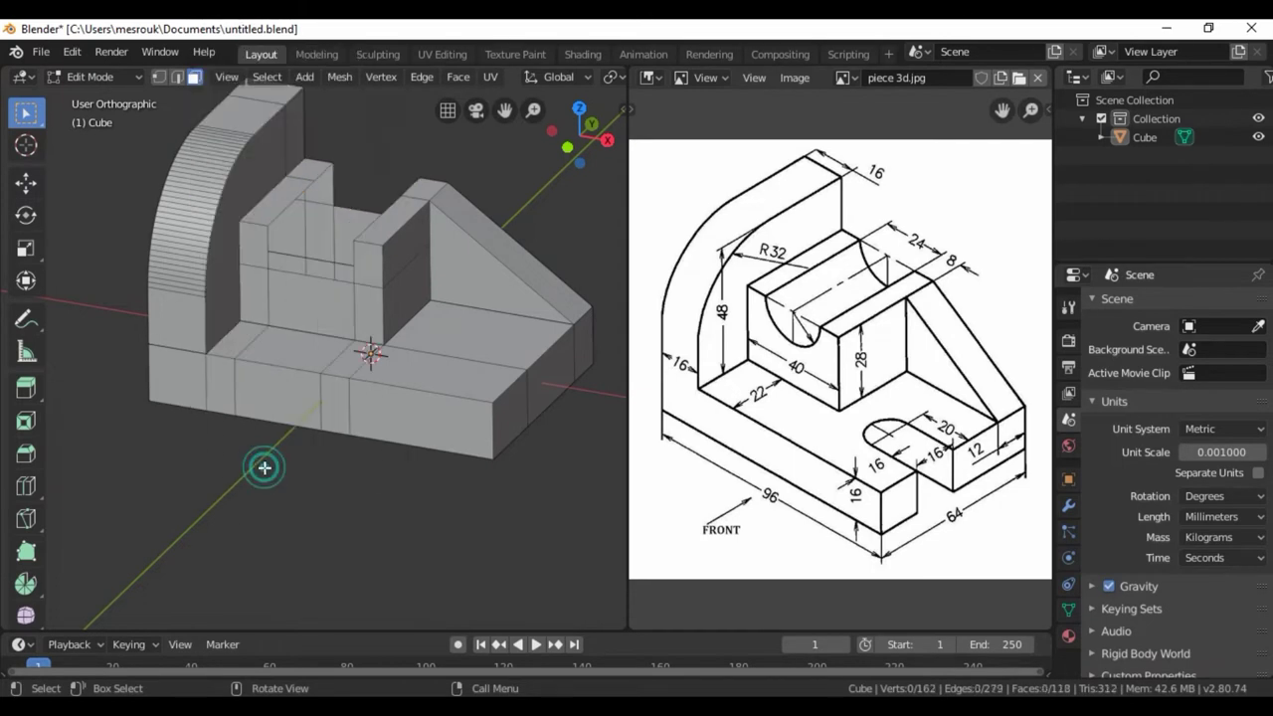
mouse_move(367, 494)
middle_mouse_down()
mouse_move(78, 495)
mouse_move(440, 474)
mouse_move(436, 454)
mouse_move(453, 448)
middle_mouse_up()
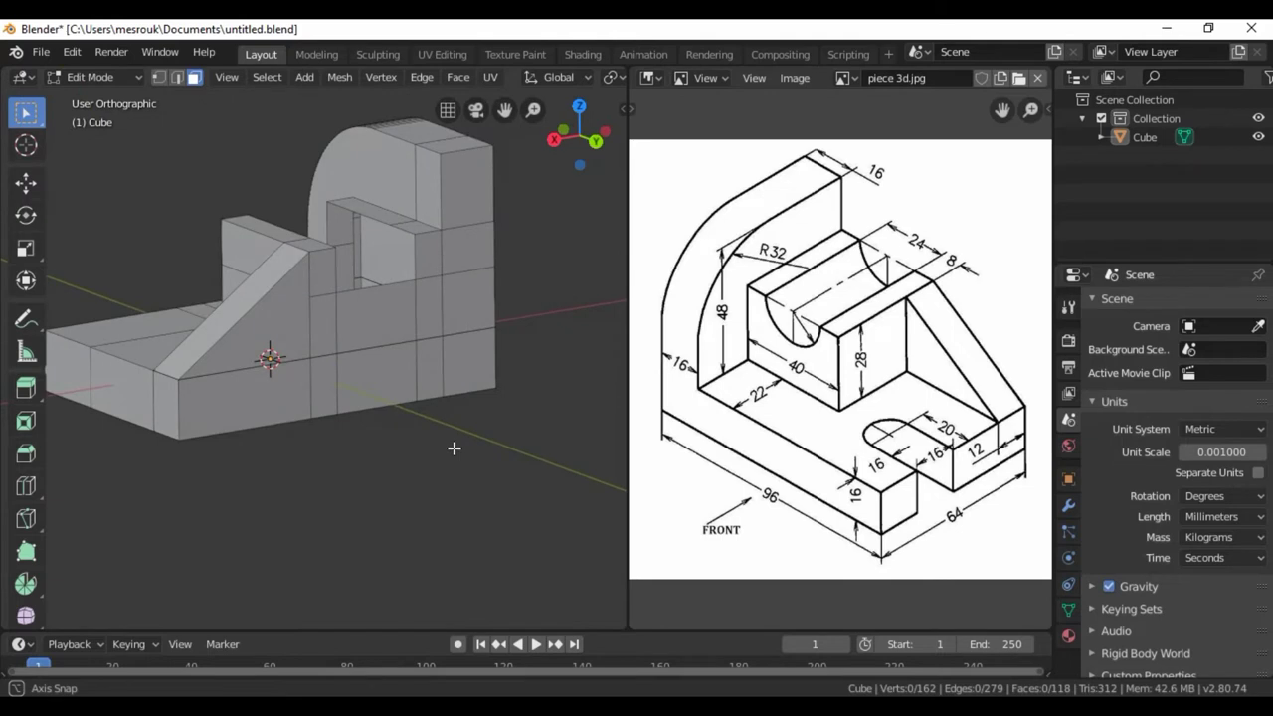
left_click(158, 79)
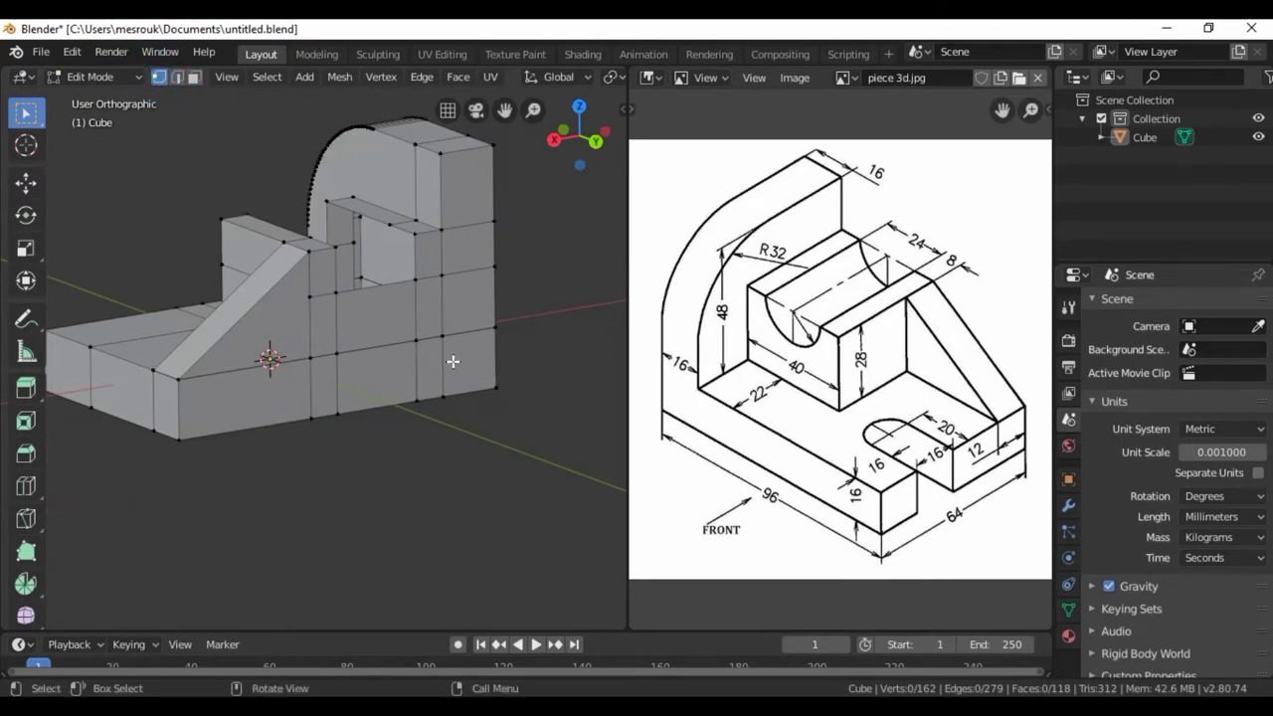
left_click(417, 280)
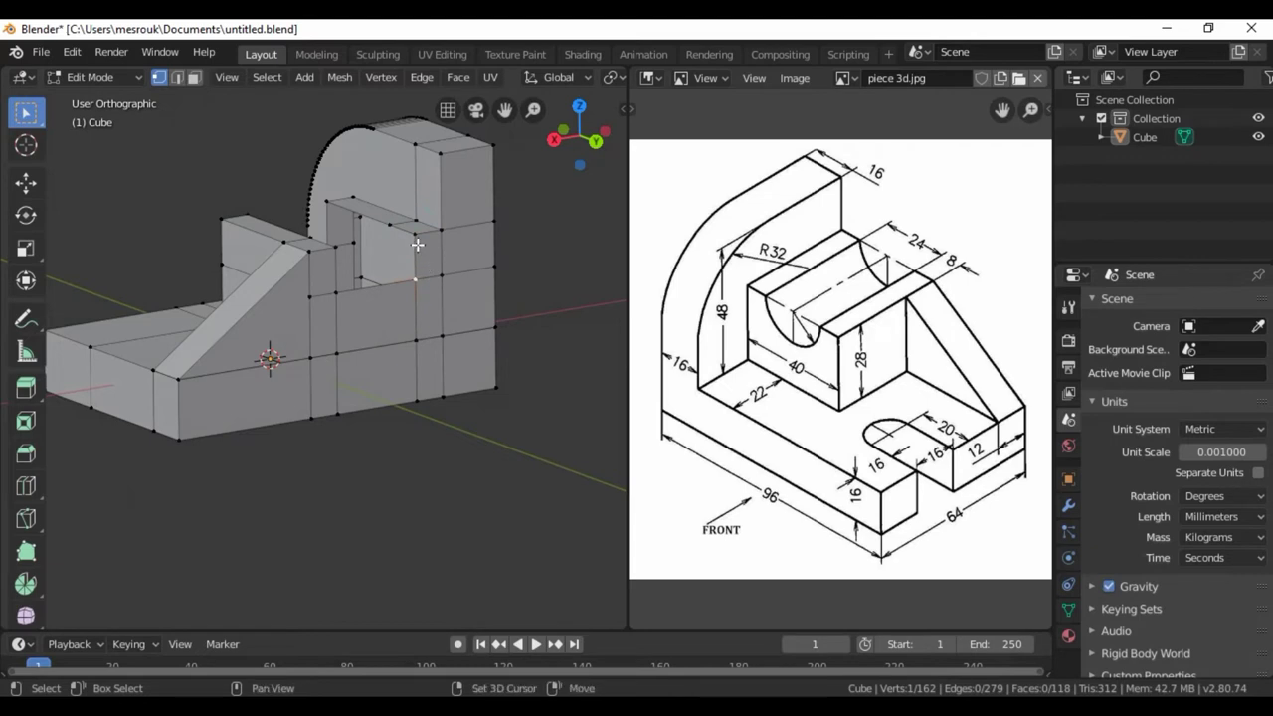
left_click(411, 236, "shift")
left_click(327, 202, "shift")
middle_click_drag(408, 438, 402, 480)
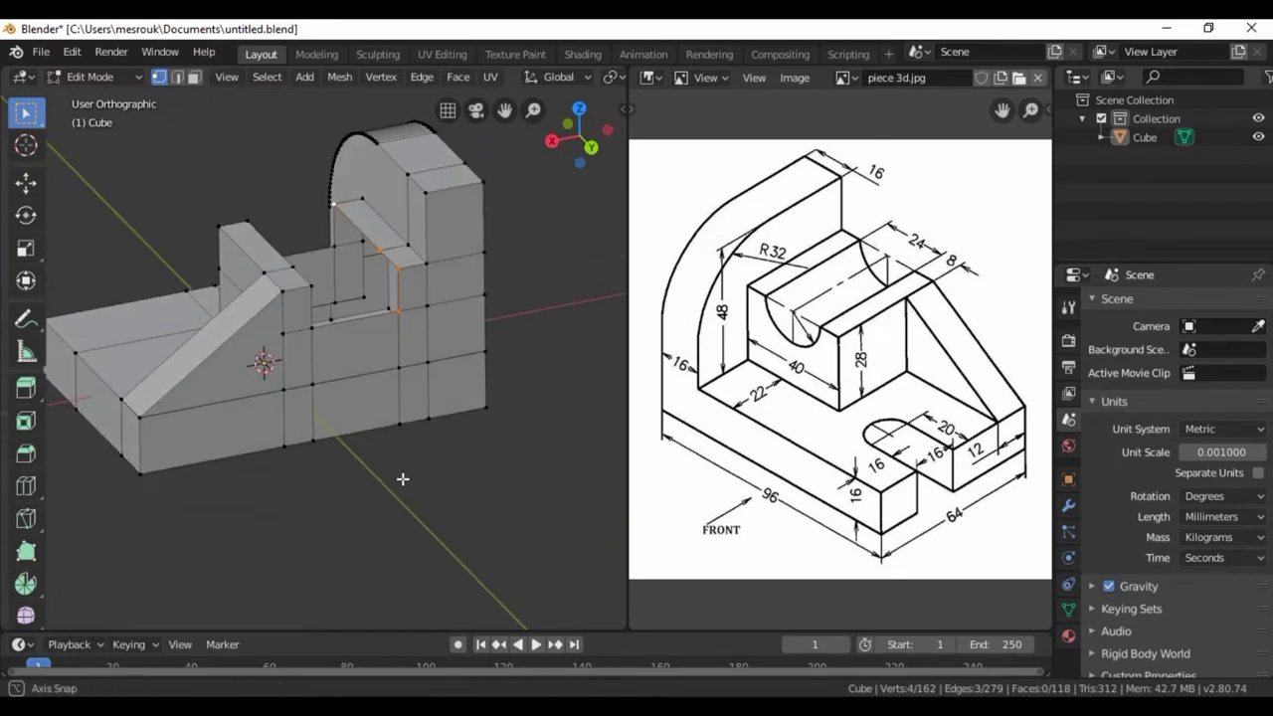
left_click(334, 246, "shift")
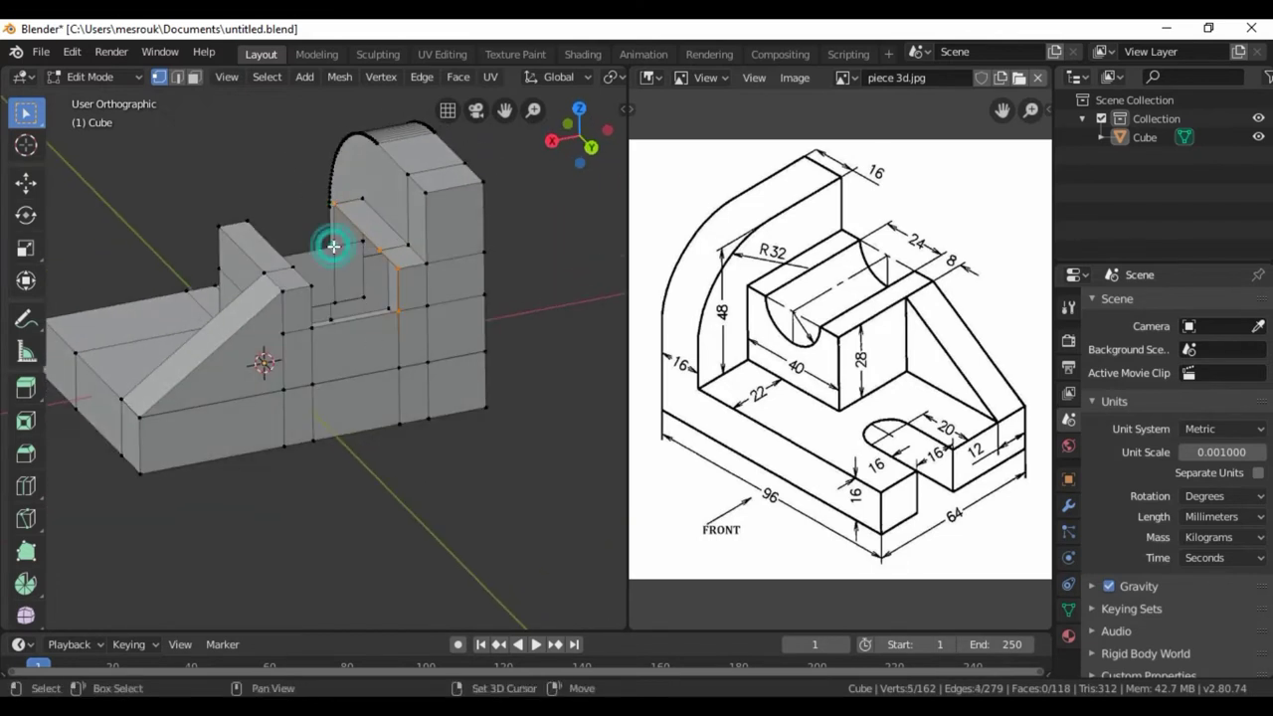
key("f")
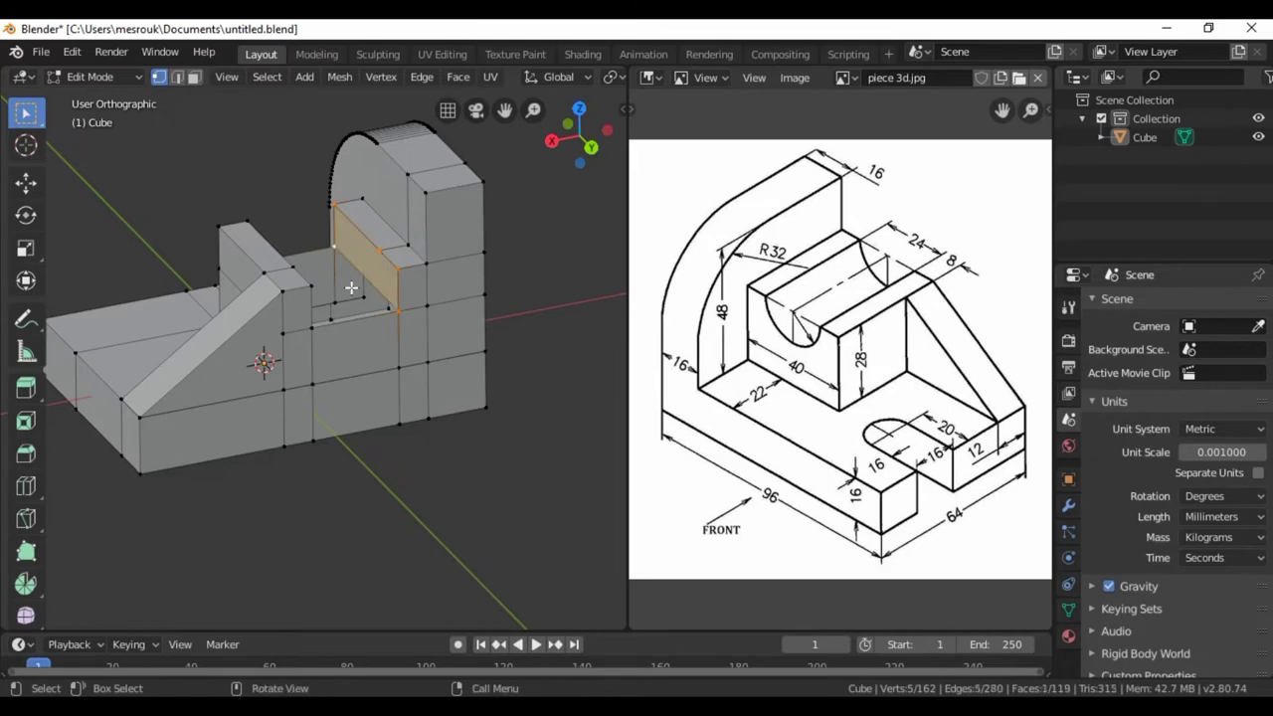
Close the opening on the curved-back side with a new five-vertex face.
left_click(516, 473)
mouse_move(527, 455)
middle_mouse_down()
mouse_move(325, 474)
mouse_move(90, 441)
middle_mouse_up()
mouse_move(273, 458)
middle_mouse_down()
mouse_move(296, 464)
mouse_move(280, 474)
mouse_move(310, 458)
mouse_move(299, 460)
middle_mouse_up()
left_click(304, 167)
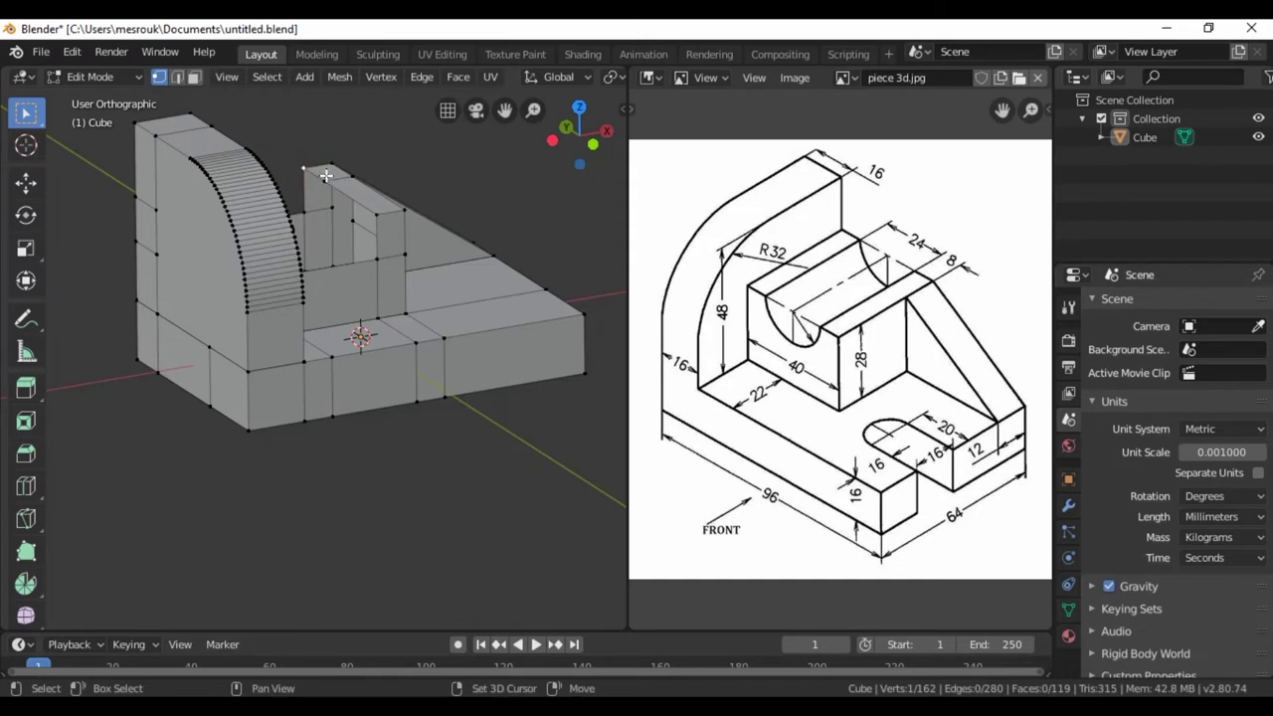
left_click(324, 180, "shift")
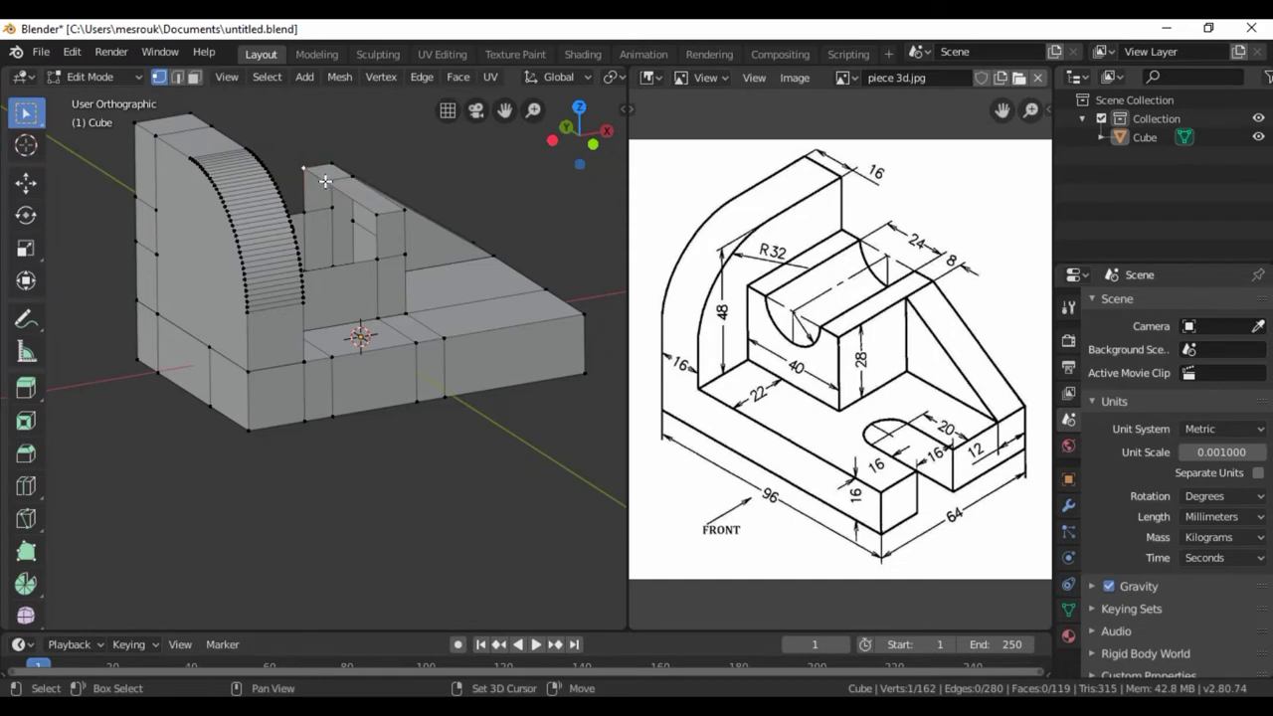
left_click(375, 214, "shift")
left_click(375, 263, "shift")
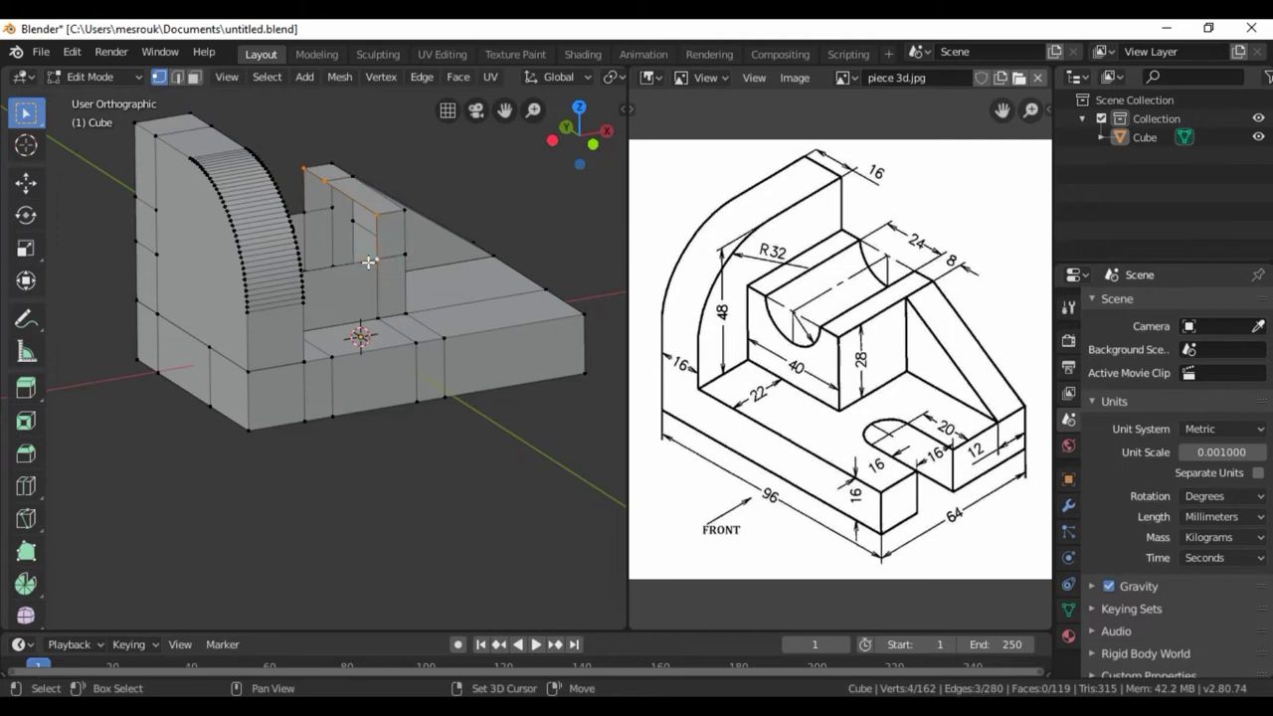
left_click(303, 213, "shift")
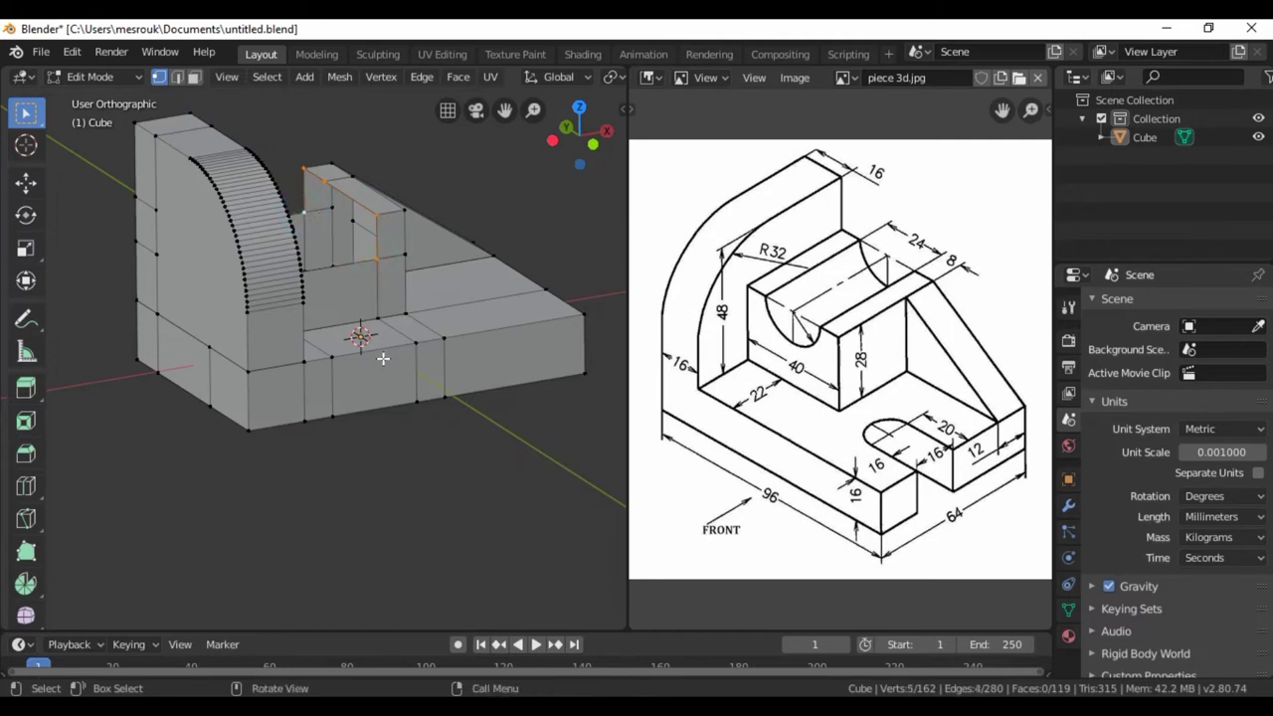
key("f")
Bridge the top and bottom edges of the remaining gap with a new face.
left_click(405, 453)
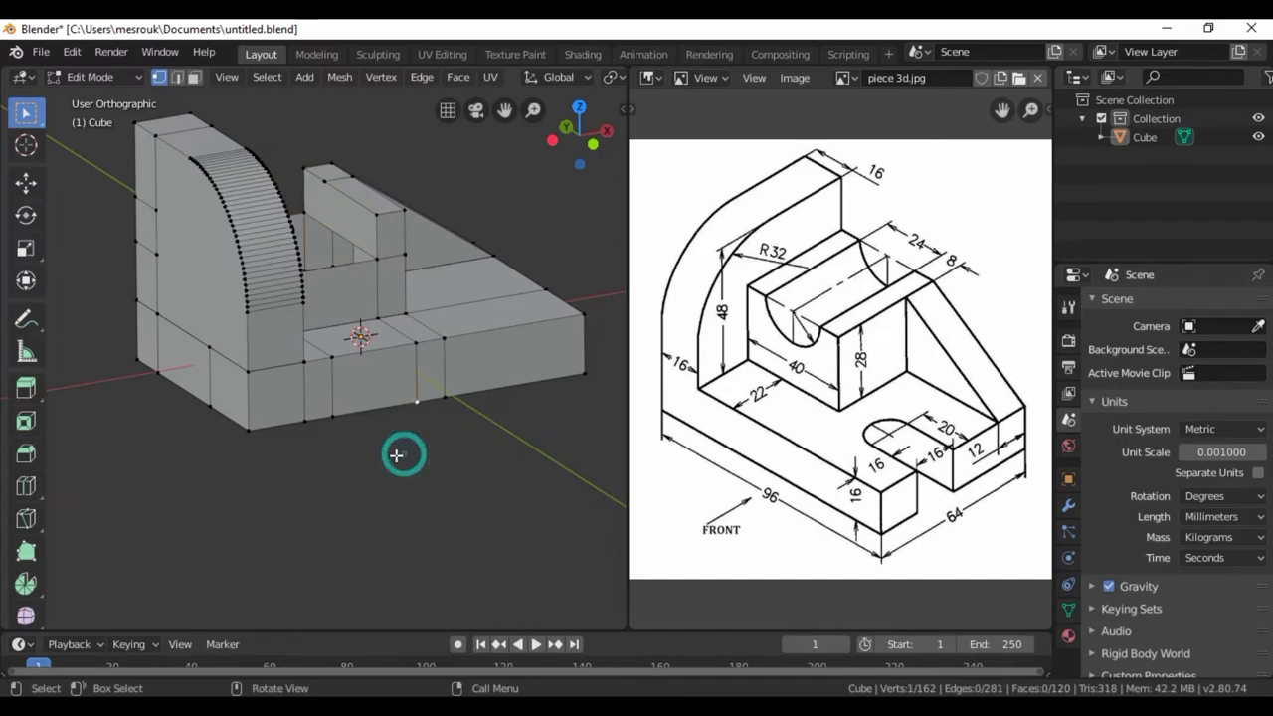
mouse_move(389, 458)
middle_mouse_down()
mouse_move(328, 483)
mouse_move(321, 447)
mouse_move(320, 498)
middle_mouse_up()
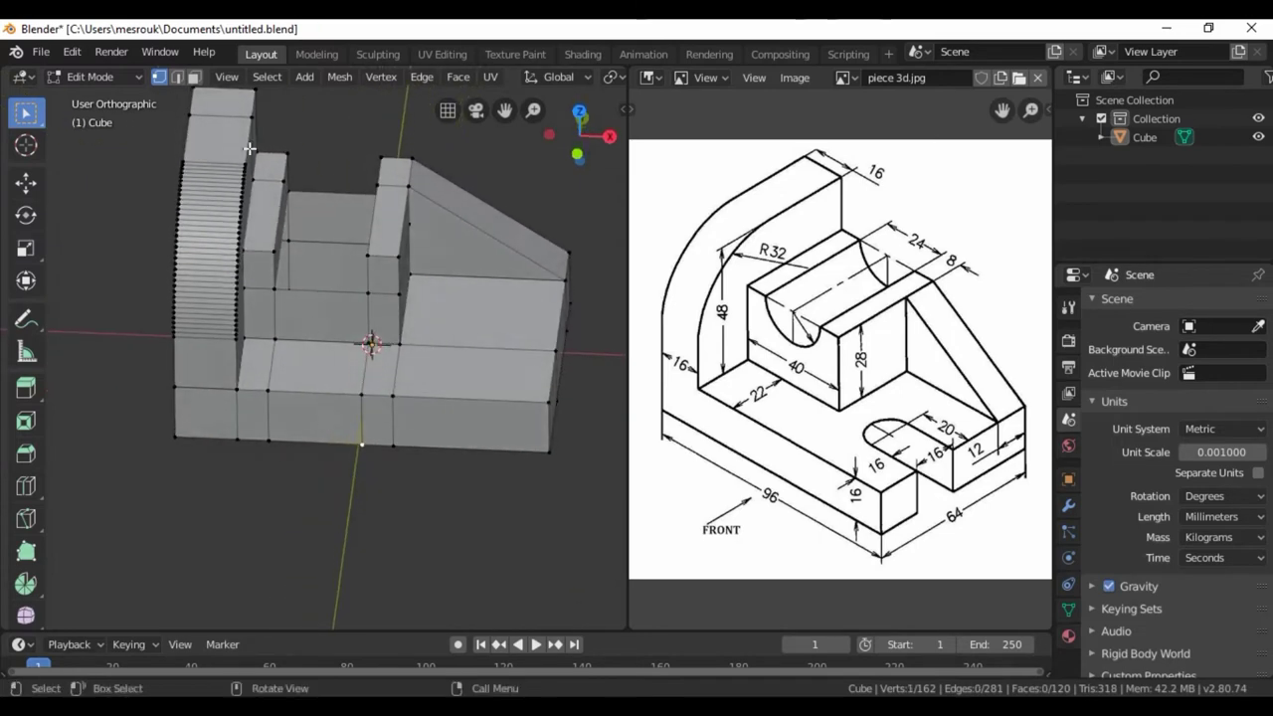
left_click(179, 77)
left_click(323, 195)
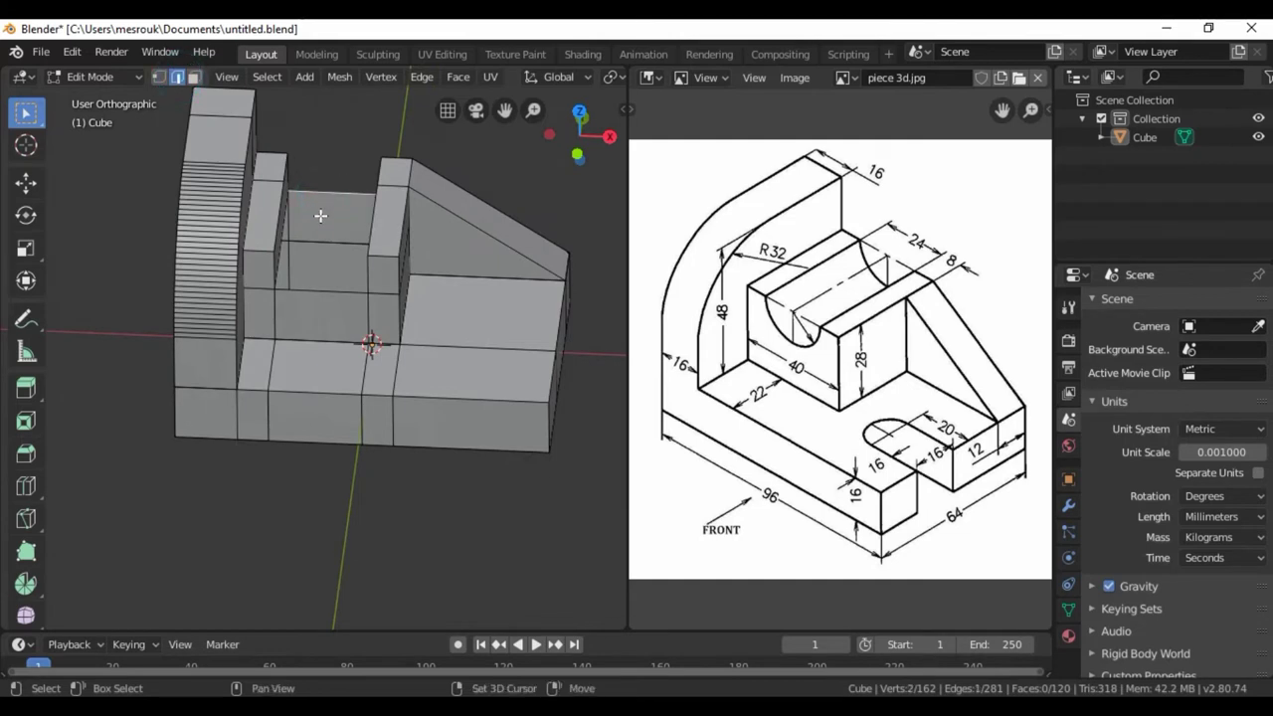
left_click(318, 291, "shift")
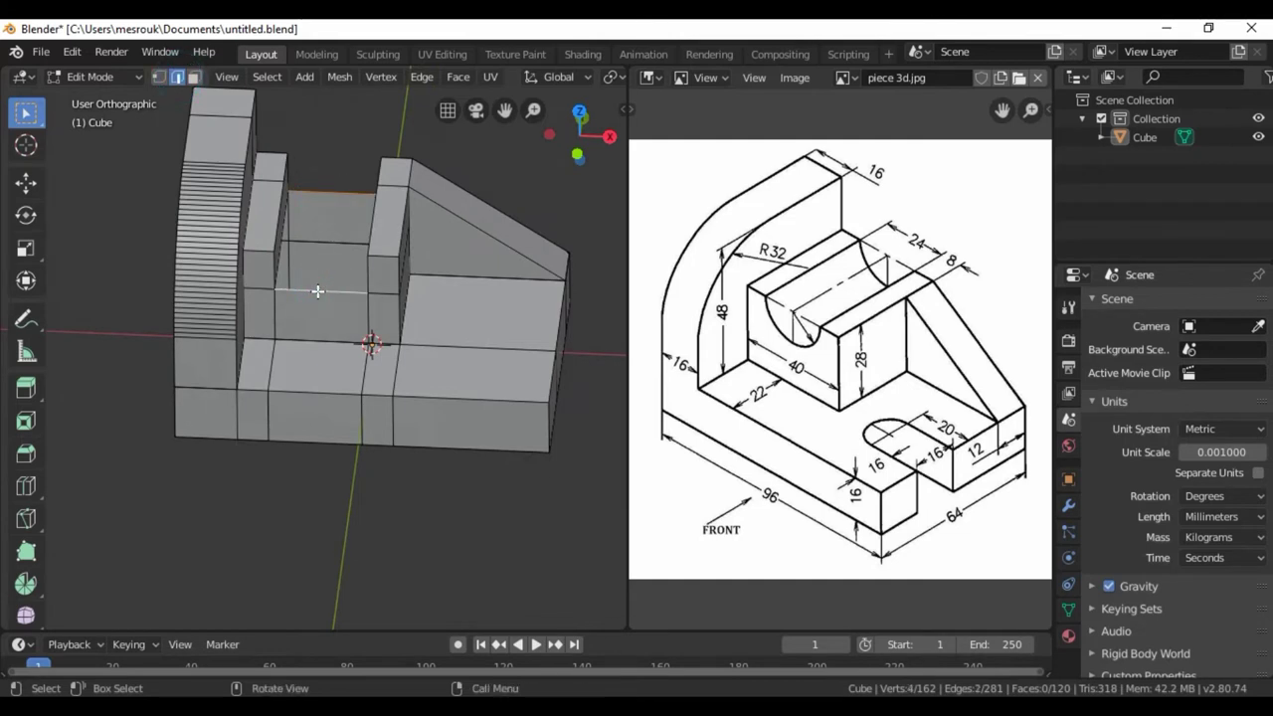
key("f")
left_click(314, 505)
Select the slot's two inner bottom corner edges.
mouse_move(313, 505)
middle_mouse_down()
mouse_move(339, 485)
mouse_move(213, 460)
mouse_move(245, 483)
mouse_move(296, 454)
mouse_move(286, 461)
middle_mouse_up()
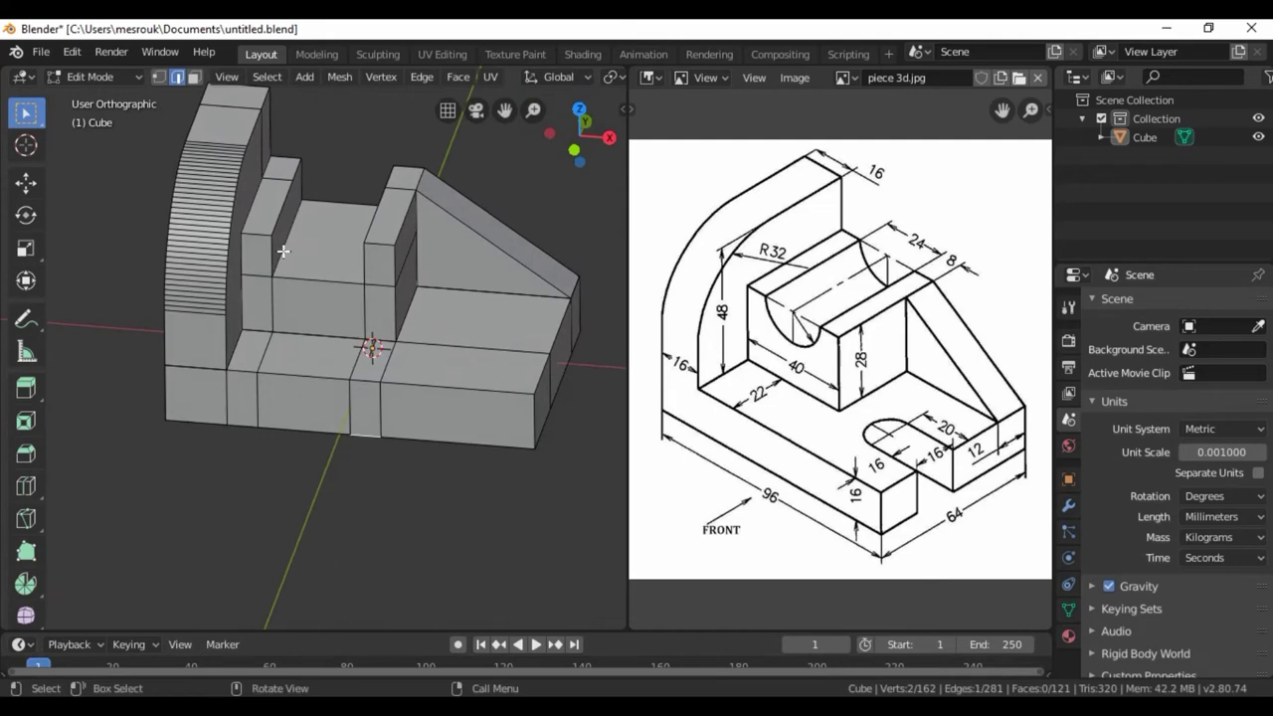
mouse_move(120, 374)
middle_mouse_down()
mouse_move(188, 375)
mouse_move(357, 255)
middle_mouse_up()
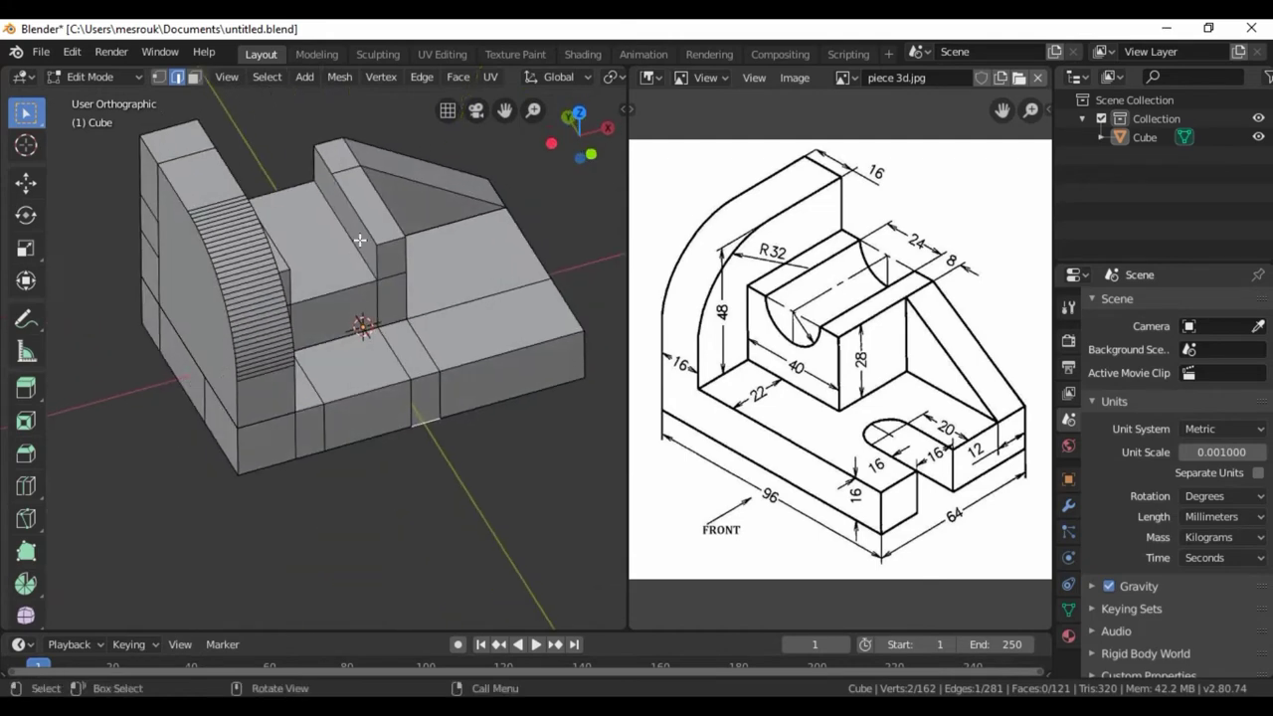
left_click(344, 230)
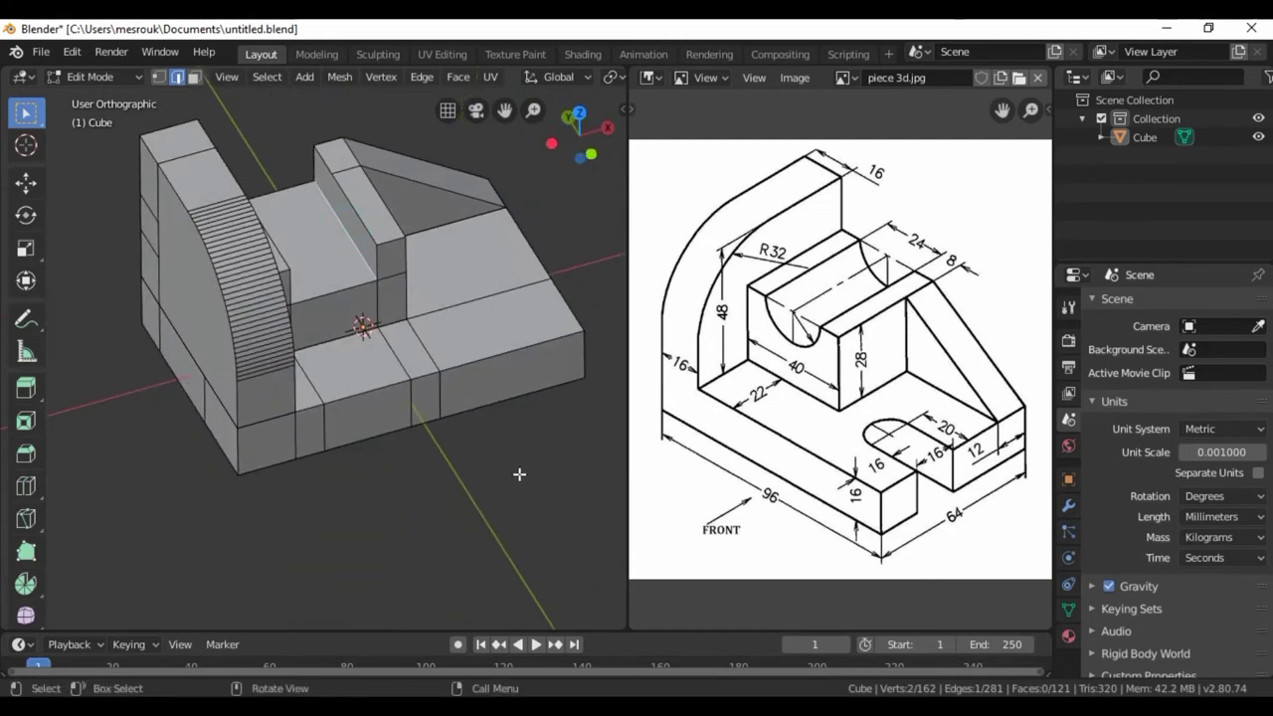
middle_click_drag(522, 469, 376, 464)
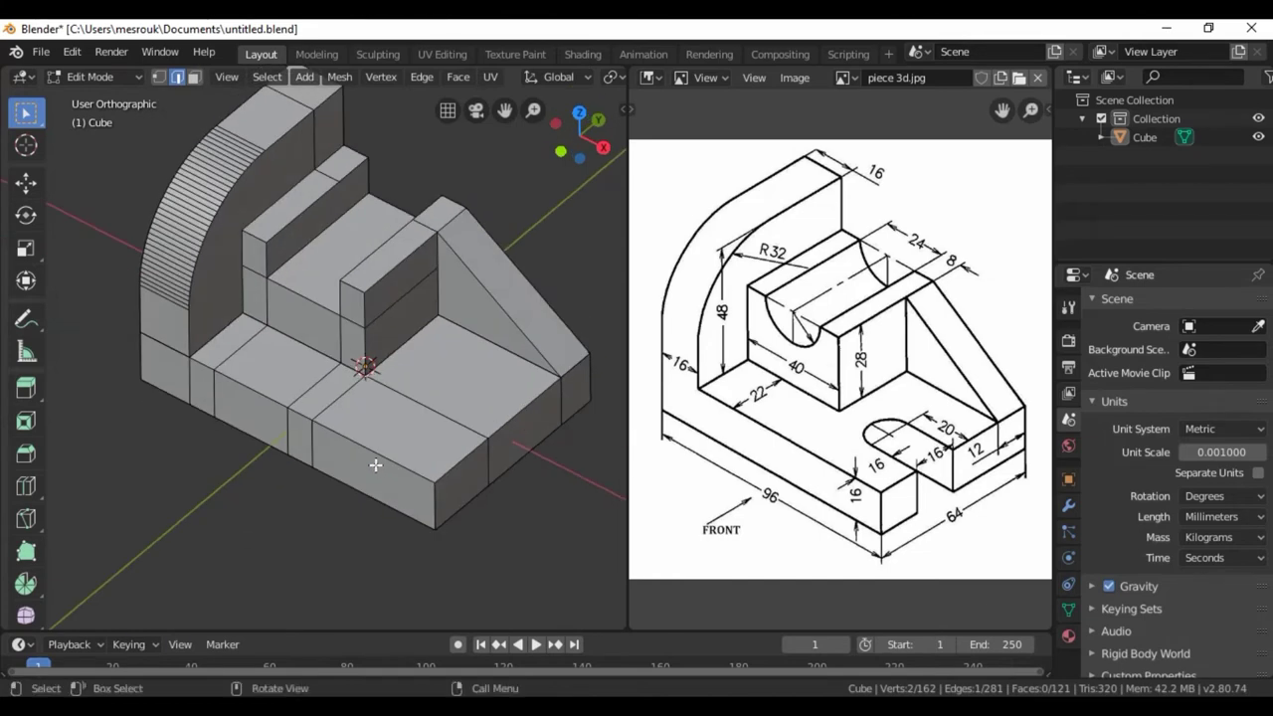
left_click(313, 244, "shift")
mouse_move(205, 441)
middle_mouse_down()
mouse_move(227, 504)
mouse_move(265, 474)
mouse_move(313, 469)
mouse_move(291, 469)
middle_mouse_up()
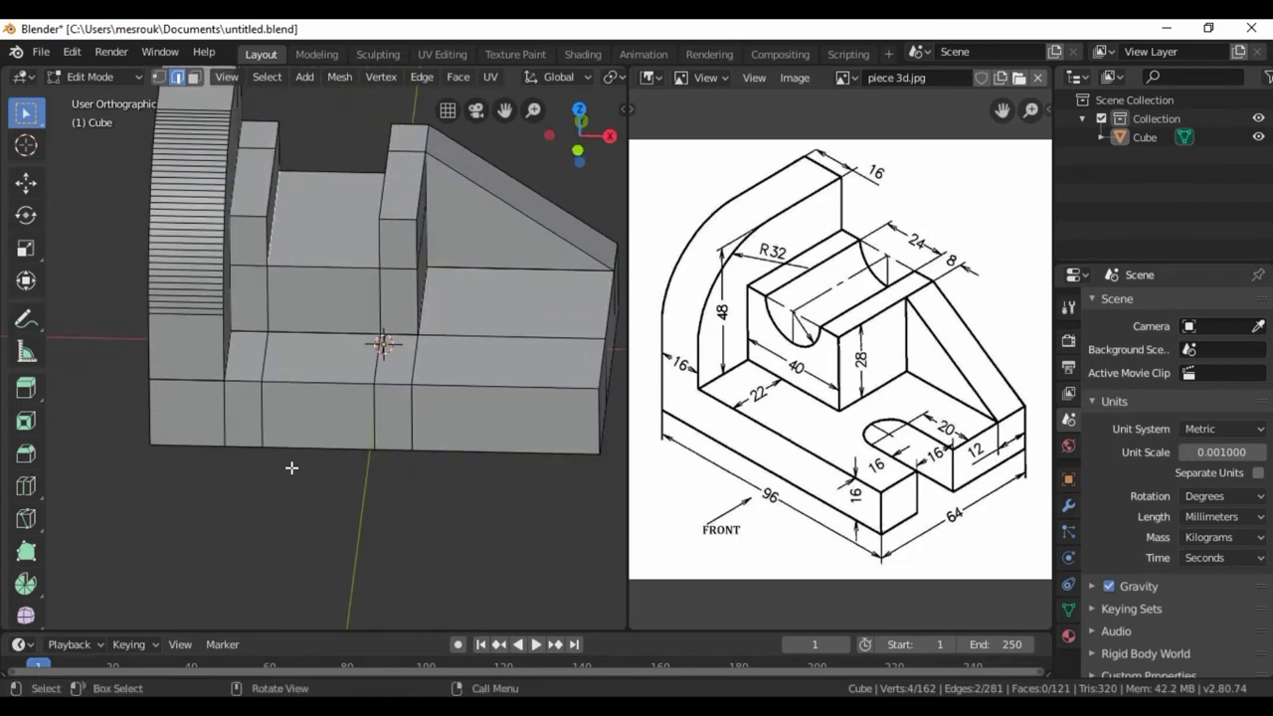
Bevel the two slot bottom edges 12 mm wide with 18 segments into a half-round groove.
key("ctrl+b")
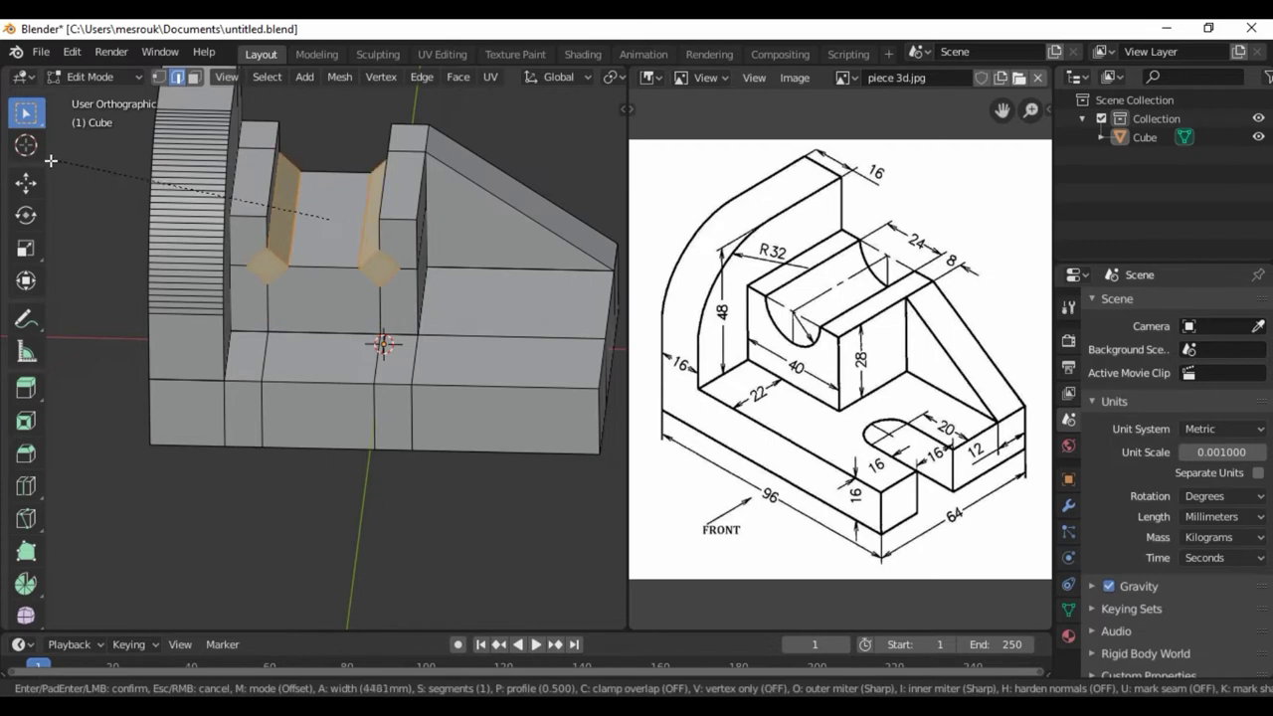
left_click(44, 160)
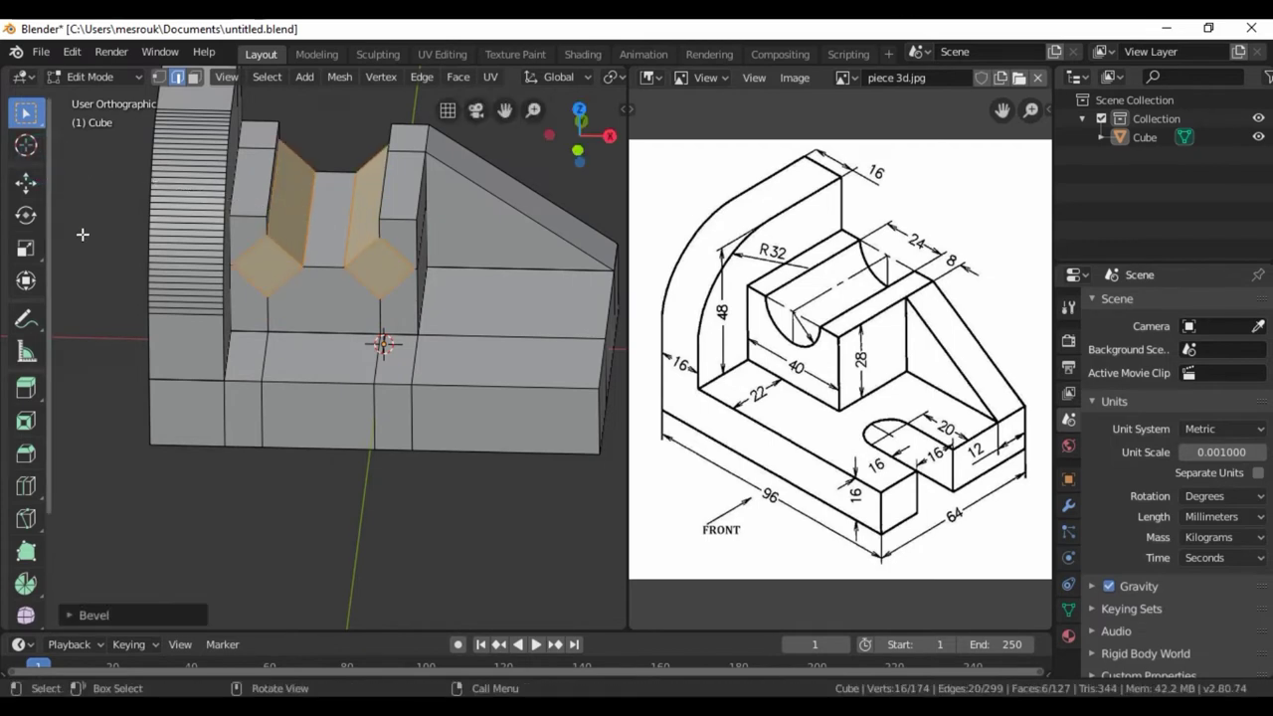
left_click(99, 616)
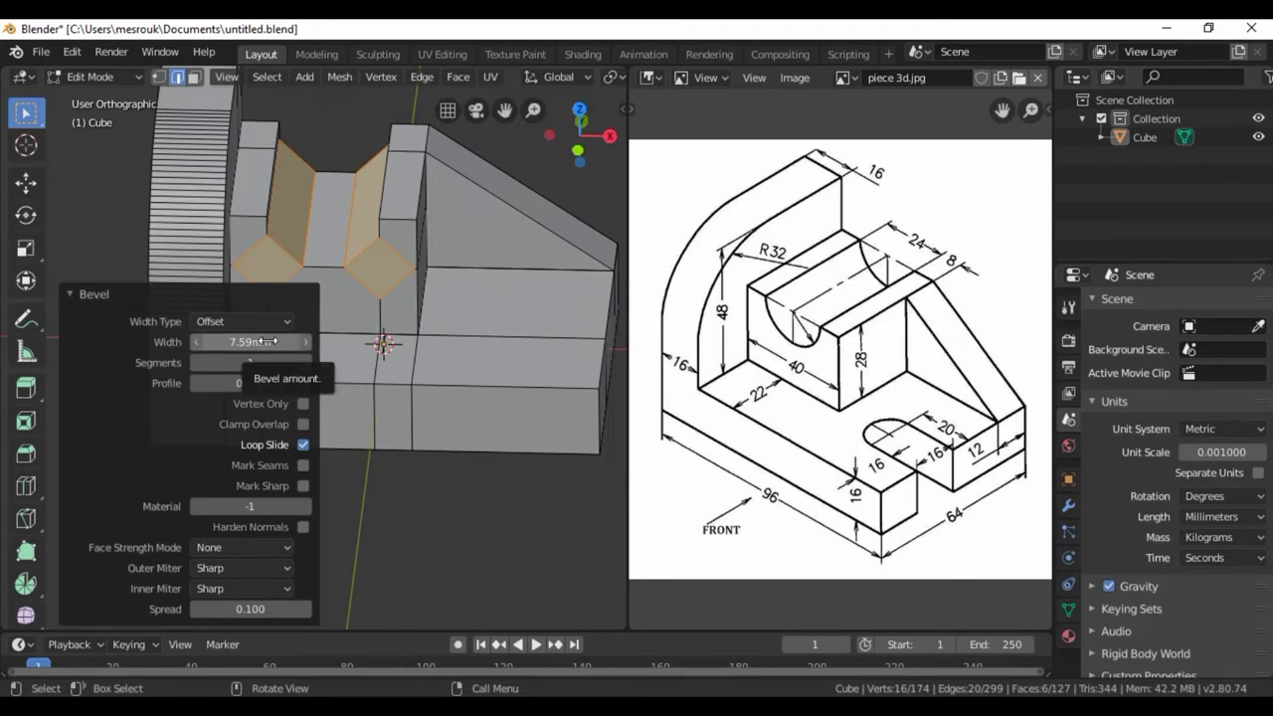
left_click(267, 342)
key("BackSpace")
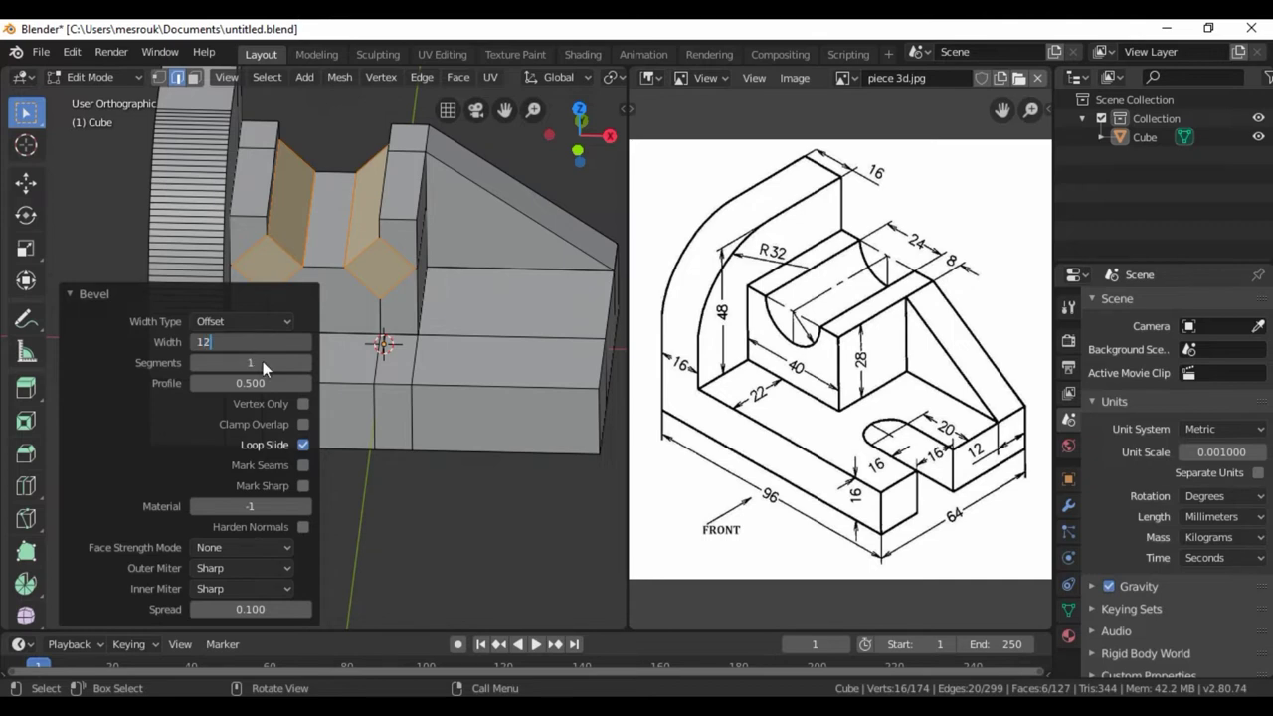
key("Return")
left_click(302, 366)
left_click(303, 365)
left_click(302, 365)
left_click(303, 365)
left_click(303, 365)
left_click(302, 365)
left_click(302, 365)
left_click(304, 365)
left_click(305, 365)
left_click(306, 364)
left_click(306, 366)
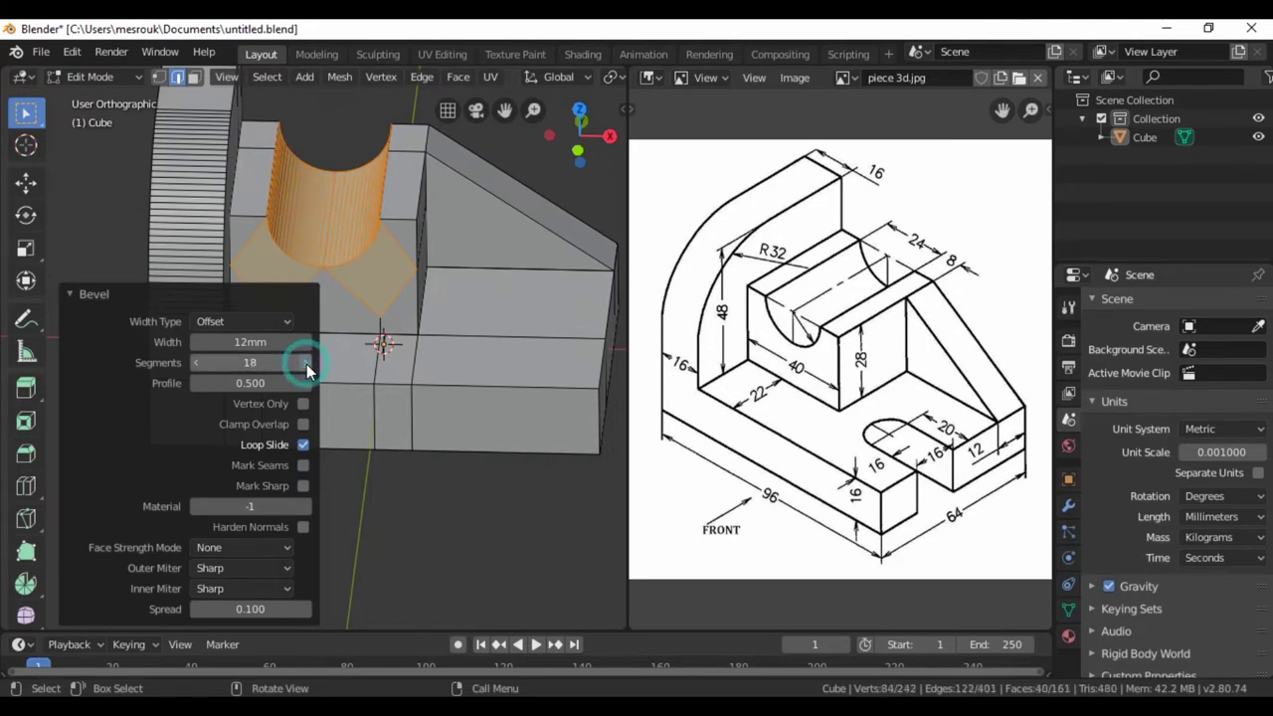
left_click(407, 498)
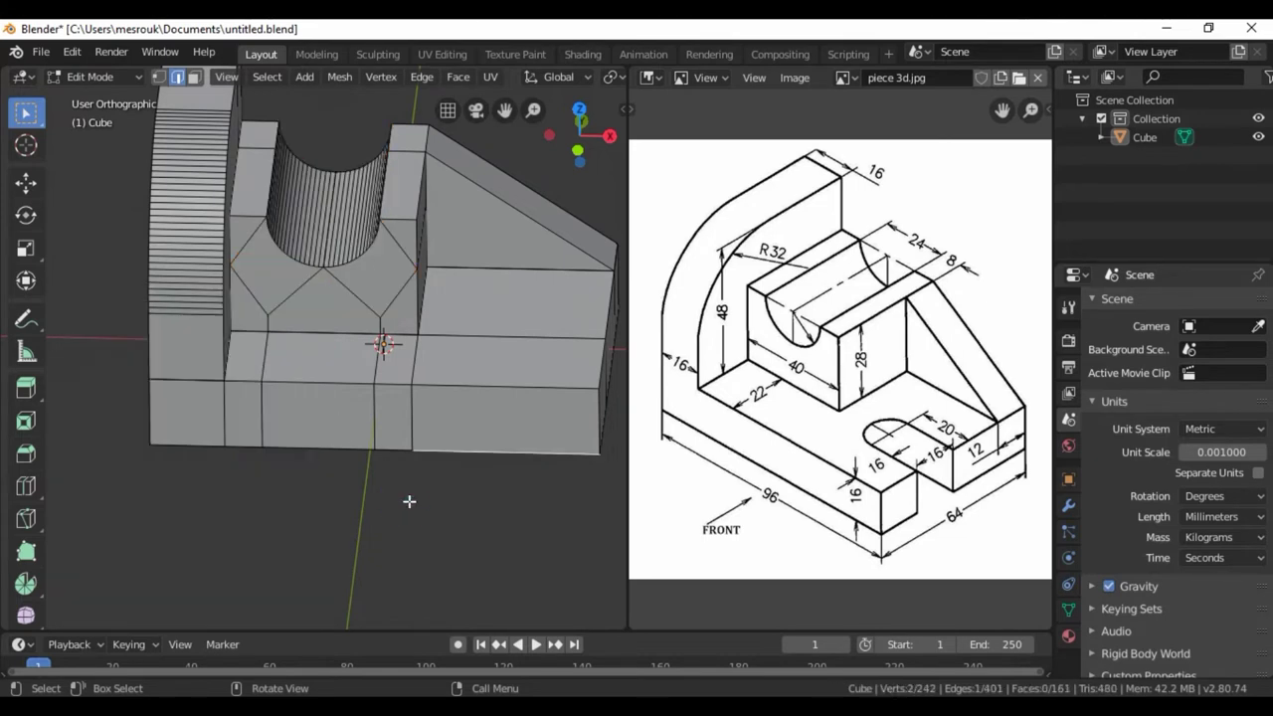
mouse_move(452, 502)
middle_mouse_down()
mouse_move(84, 463)
mouse_move(188, 506)
mouse_move(355, 506)
mouse_move(273, 463)
mouse_move(335, 492)
middle_mouse_up()
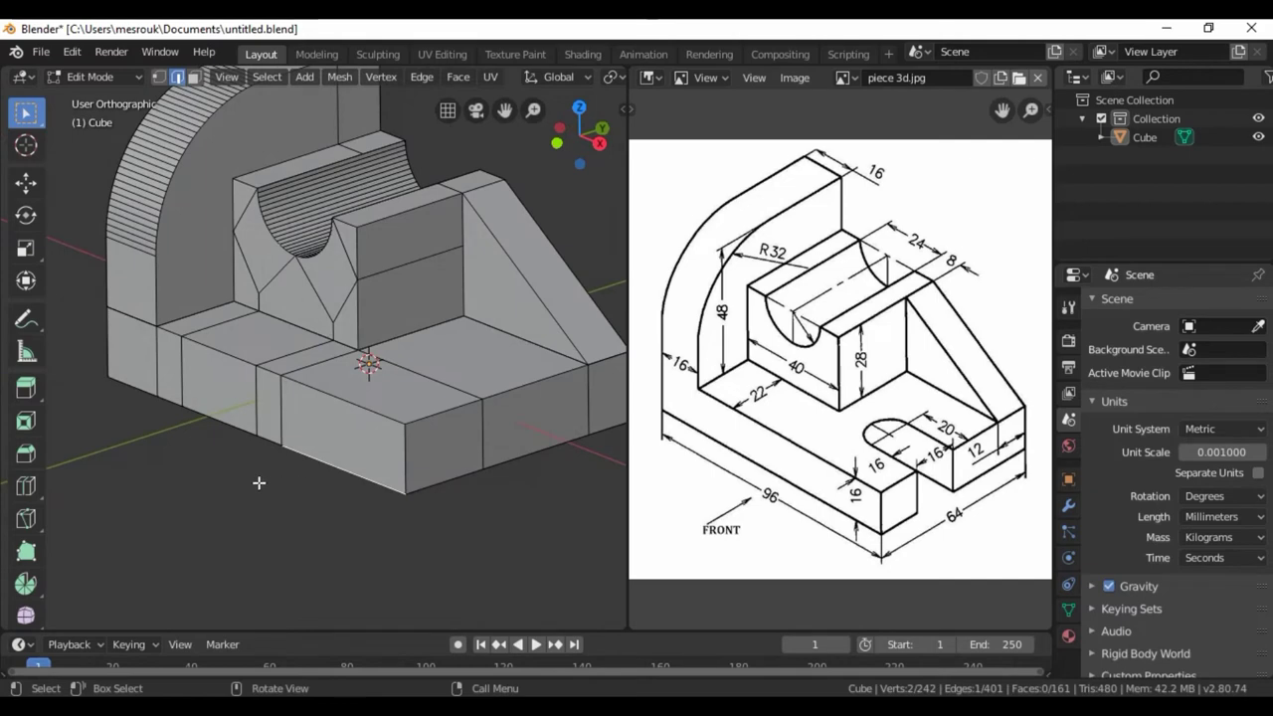
Cut an edge loop across the base and move it 16 mm along Y.
mouse_move(216, 486)
middle_mouse_down()
mouse_move(278, 504)
mouse_move(256, 492)
mouse_move(340, 496)
mouse_move(438, 536)
middle_mouse_up()
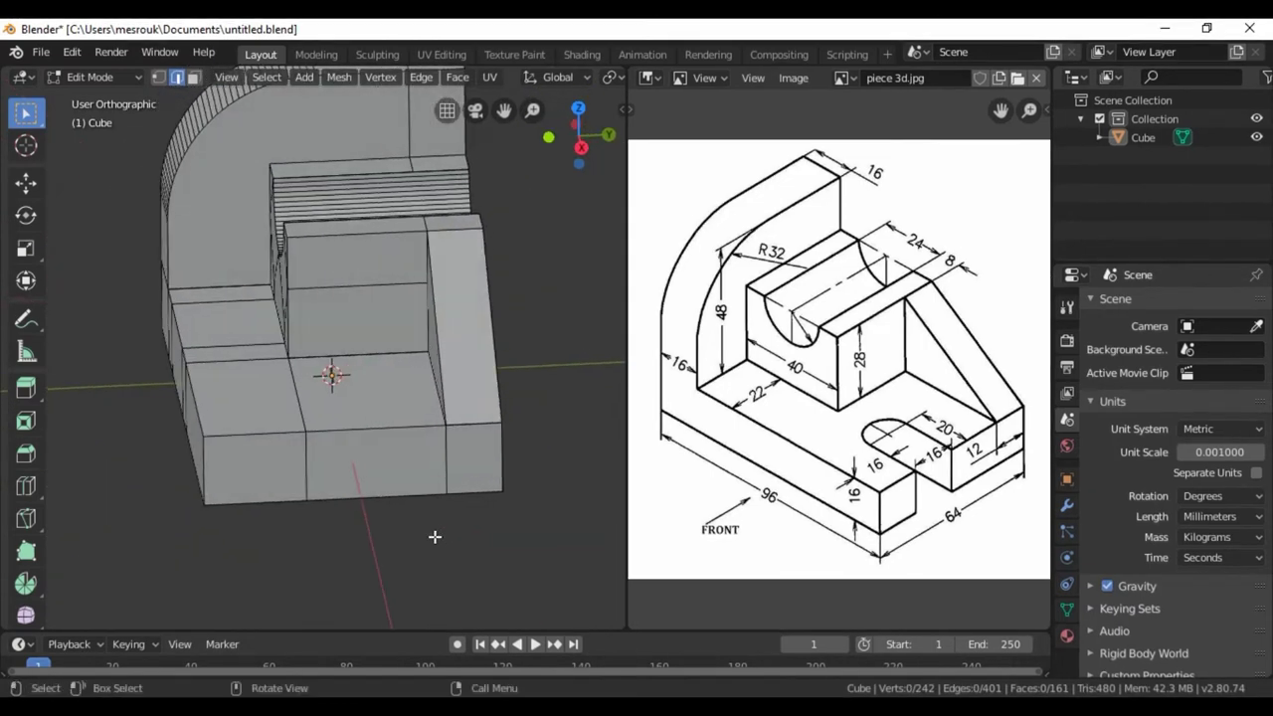
key("ctrl+r")
left_click(249, 539)
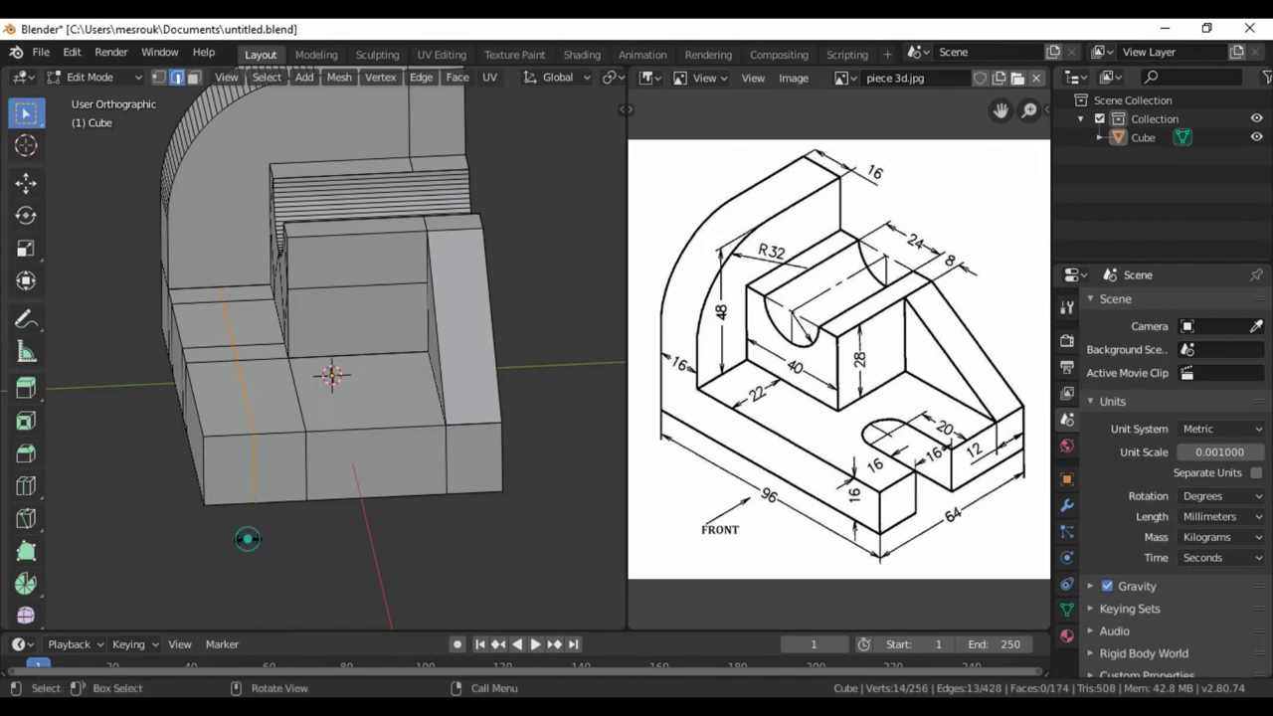
left_click(156, 527)
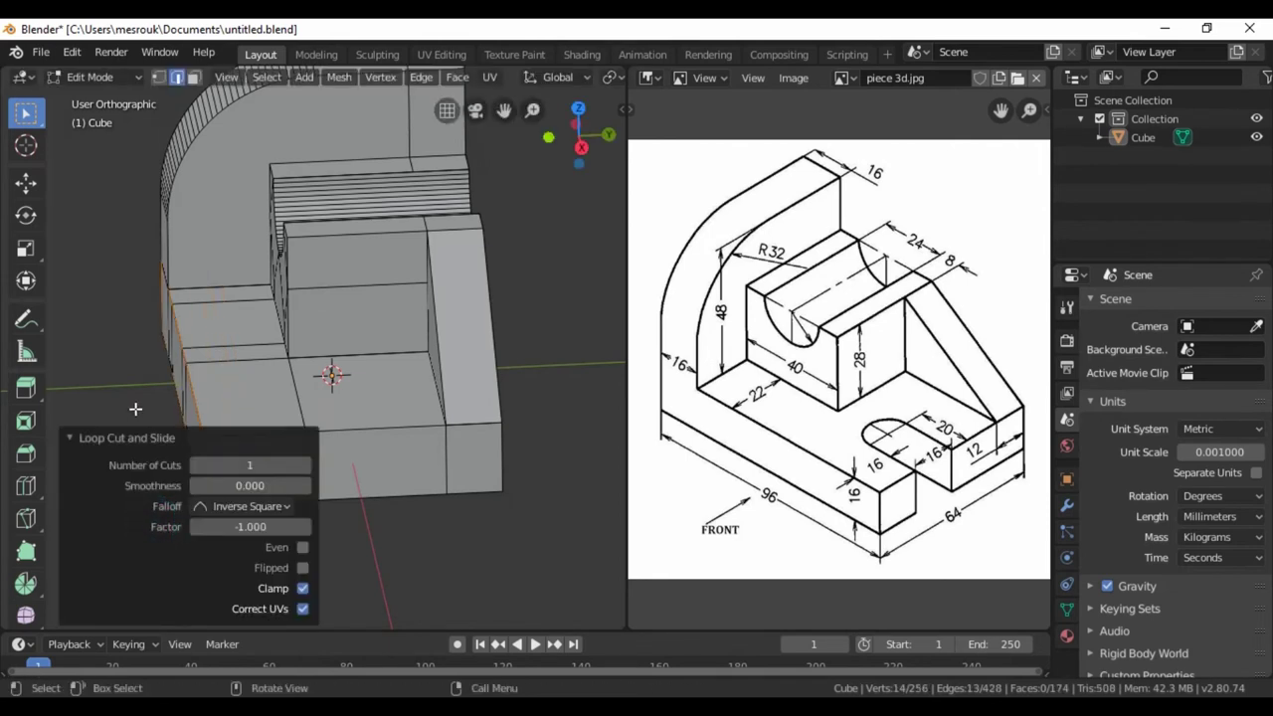
key("g")
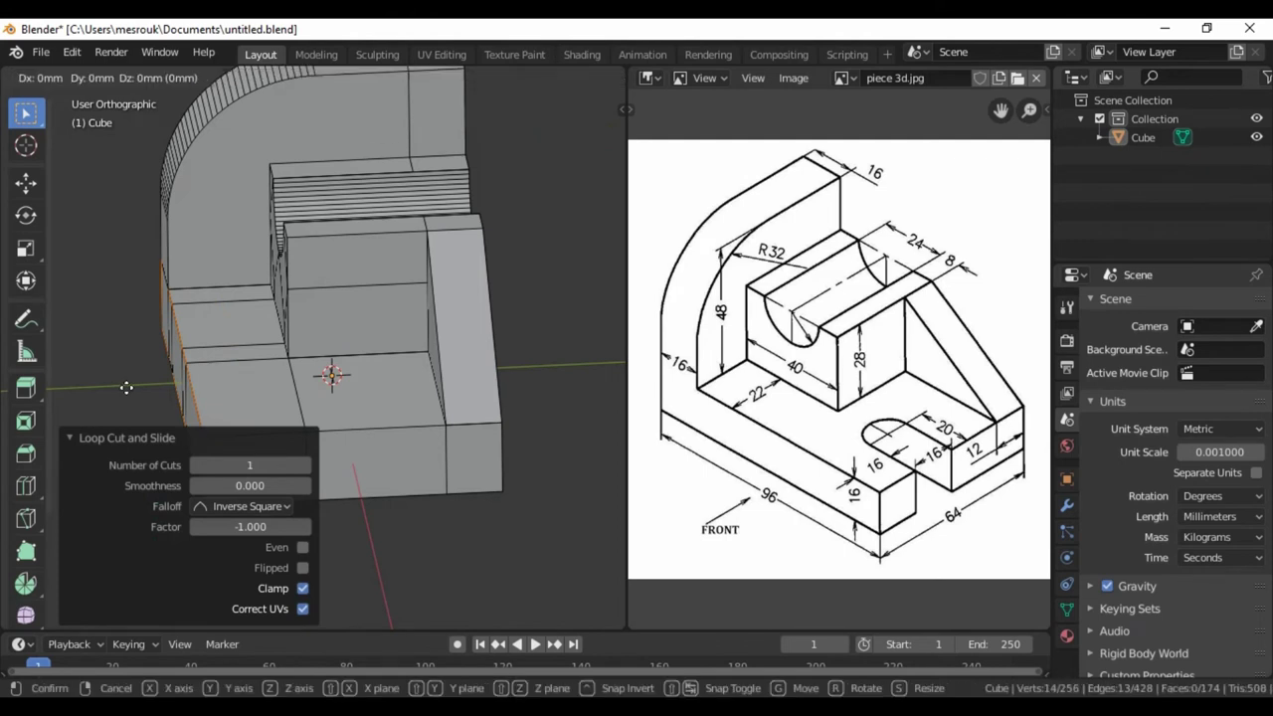
key("y")
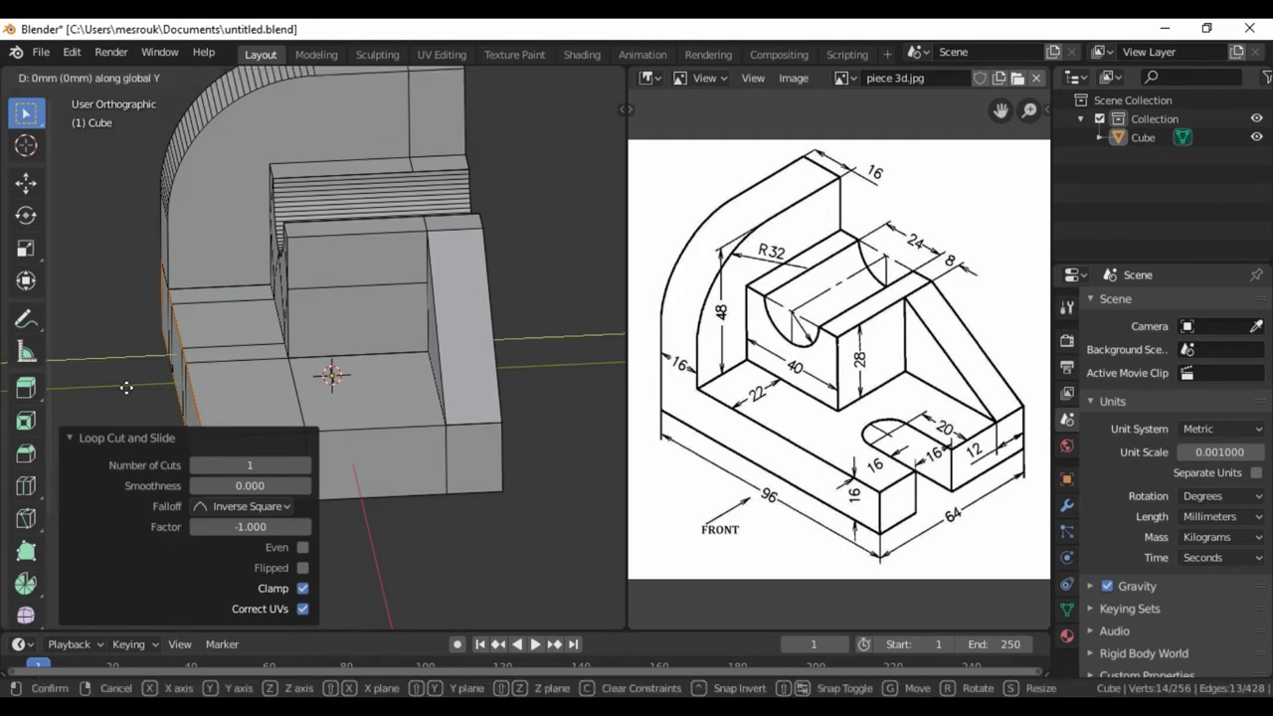
type("1")
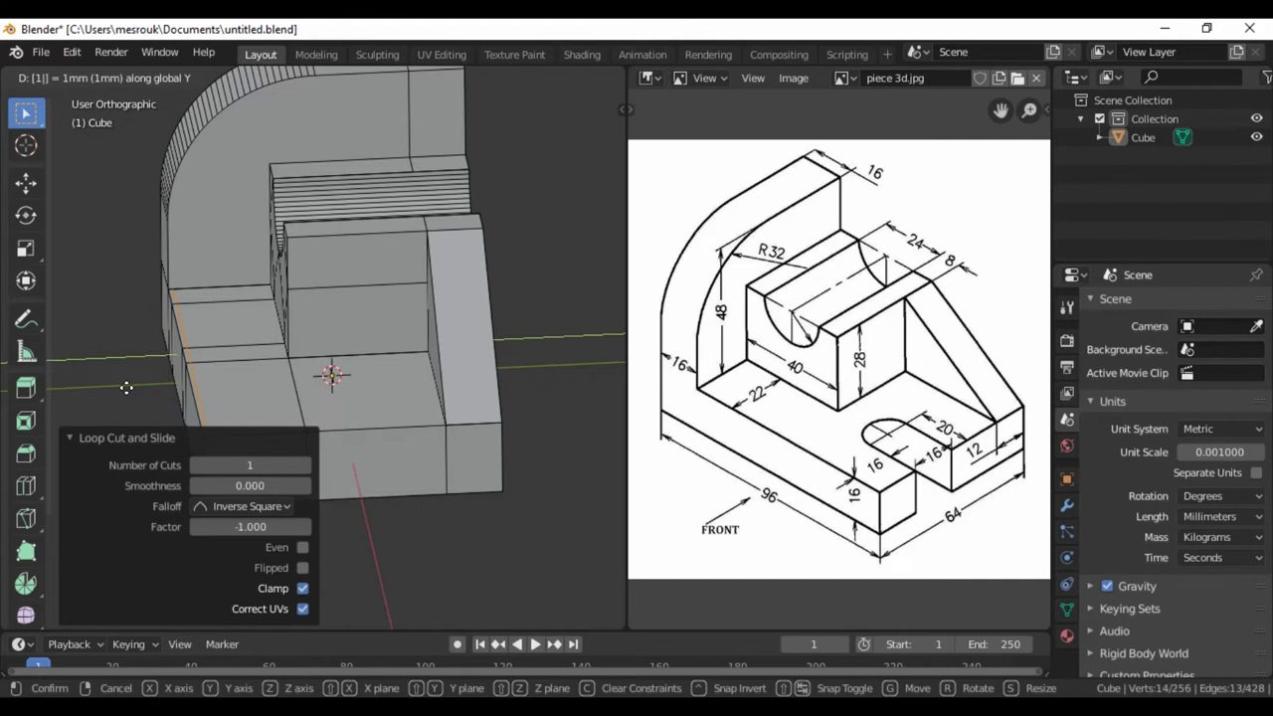
type("6")
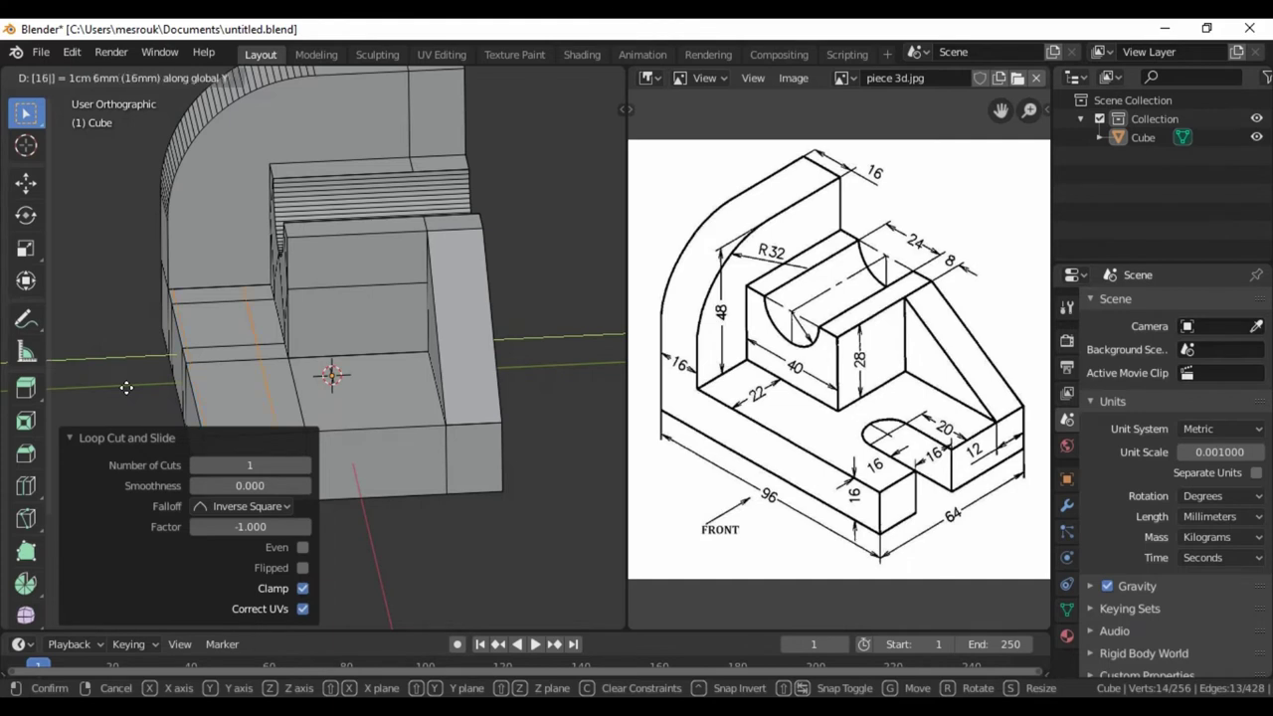
key("Return")
left_click(419, 546)
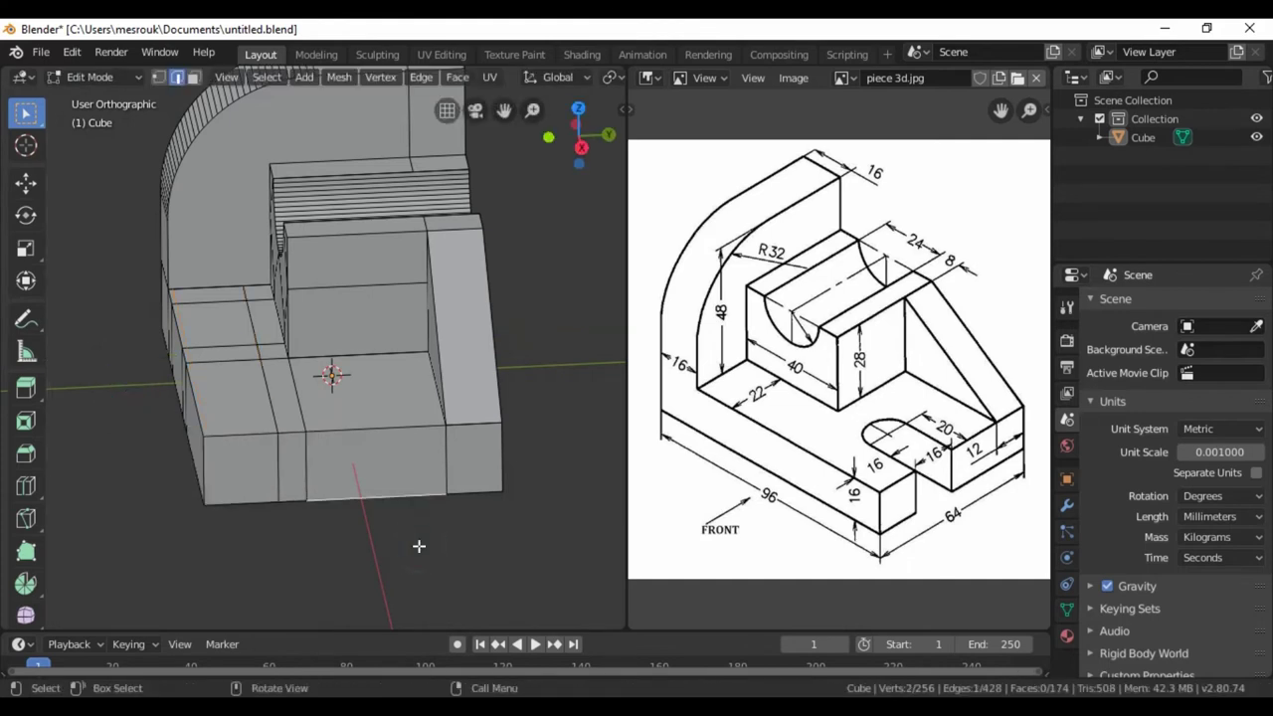
left_click(413, 564)
Cut a second edge loop across the base and move it 10 mm along Y.
key("ctrl+r")
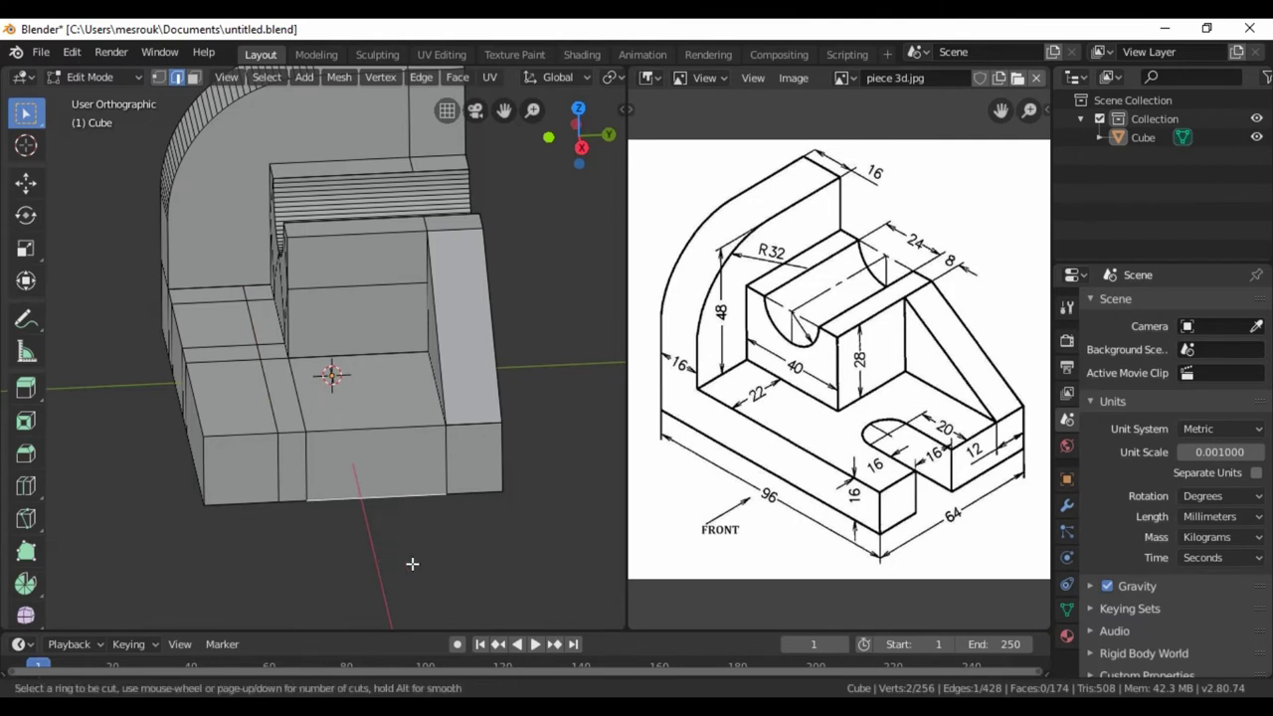
left_click(384, 483)
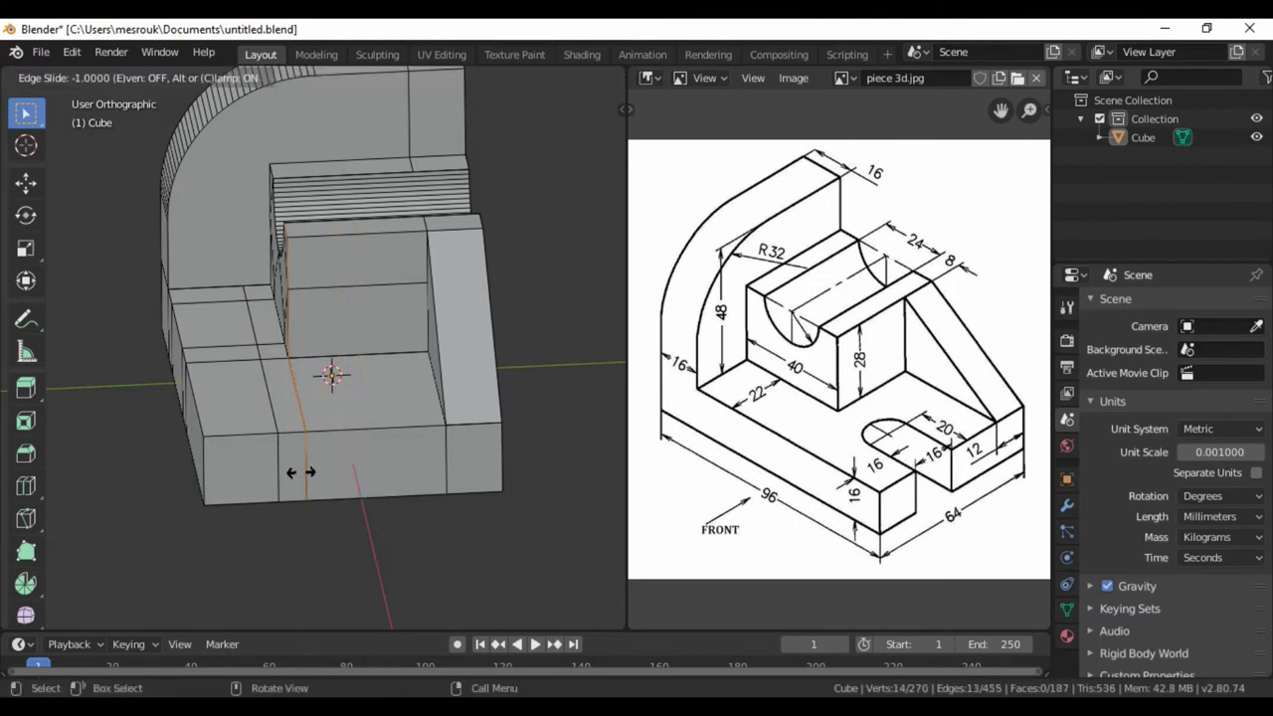
left_click(298, 469)
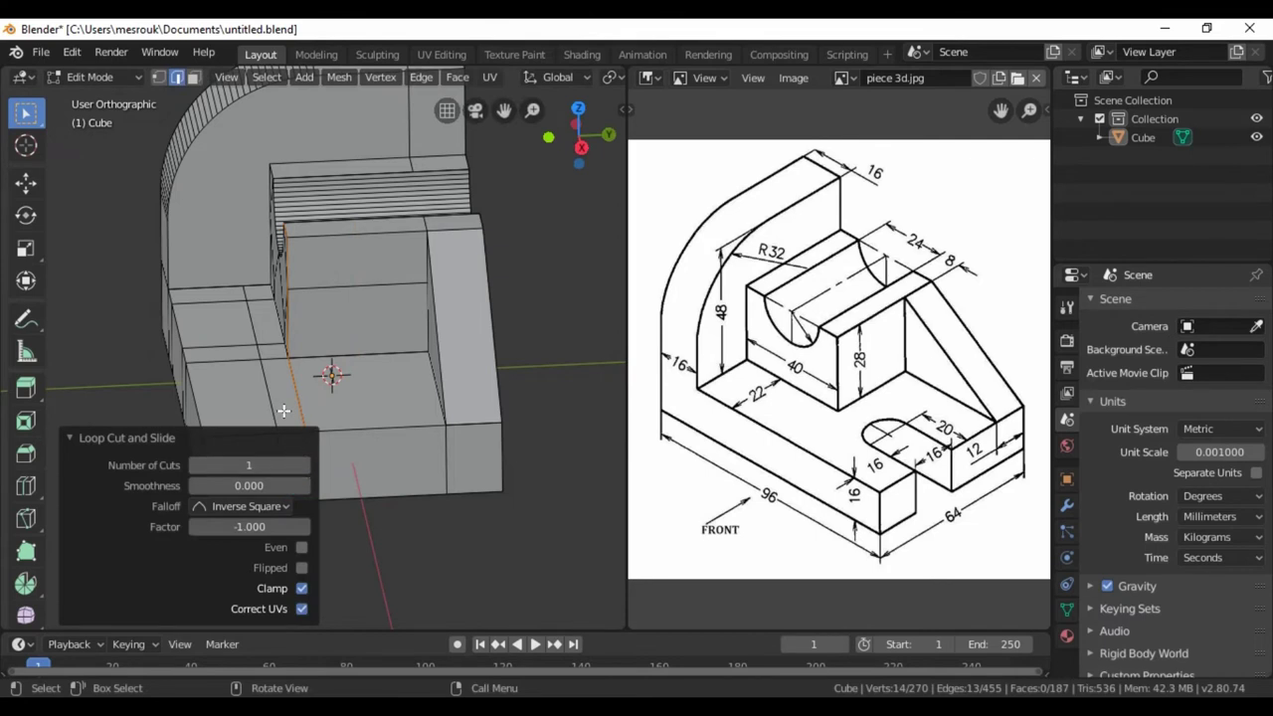
key("g")
key("y")
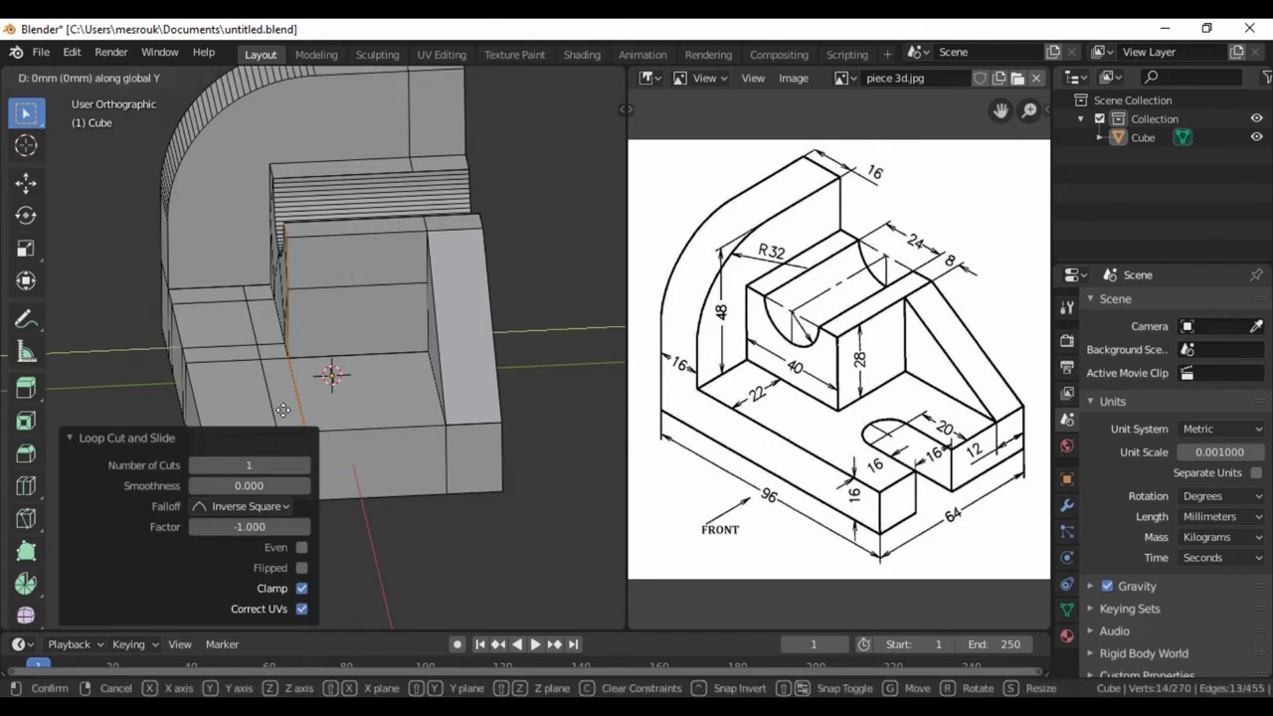
type("10")
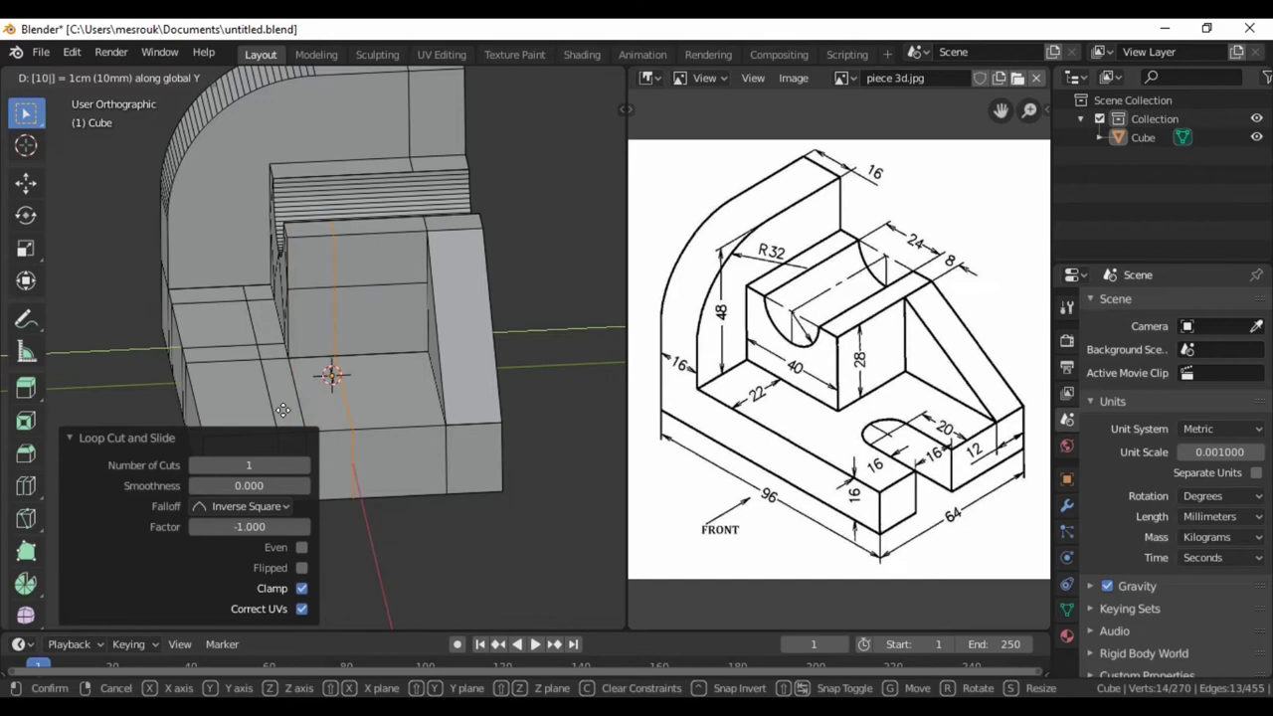
left_click(123, 281)
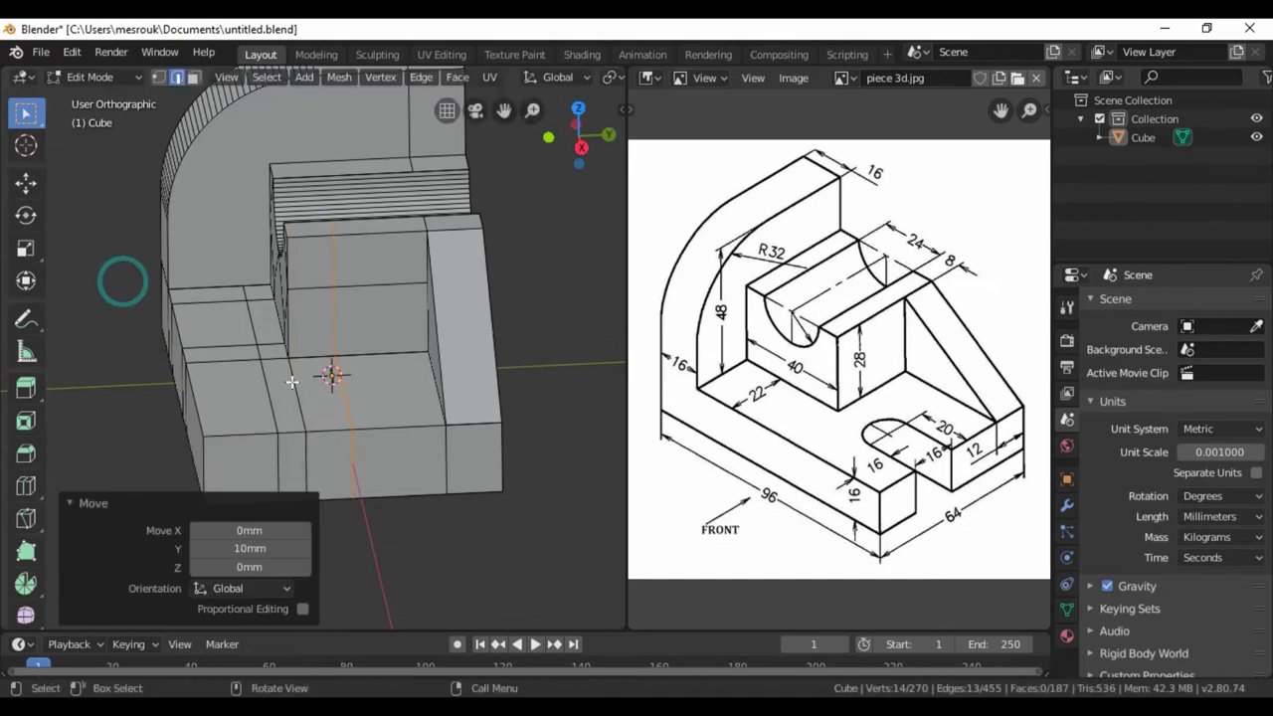
left_click(456, 548)
mouse_move(149, 513)
middle_mouse_down()
mouse_move(262, 519)
mouse_move(228, 508)
mouse_move(247, 522)
middle_mouse_up()
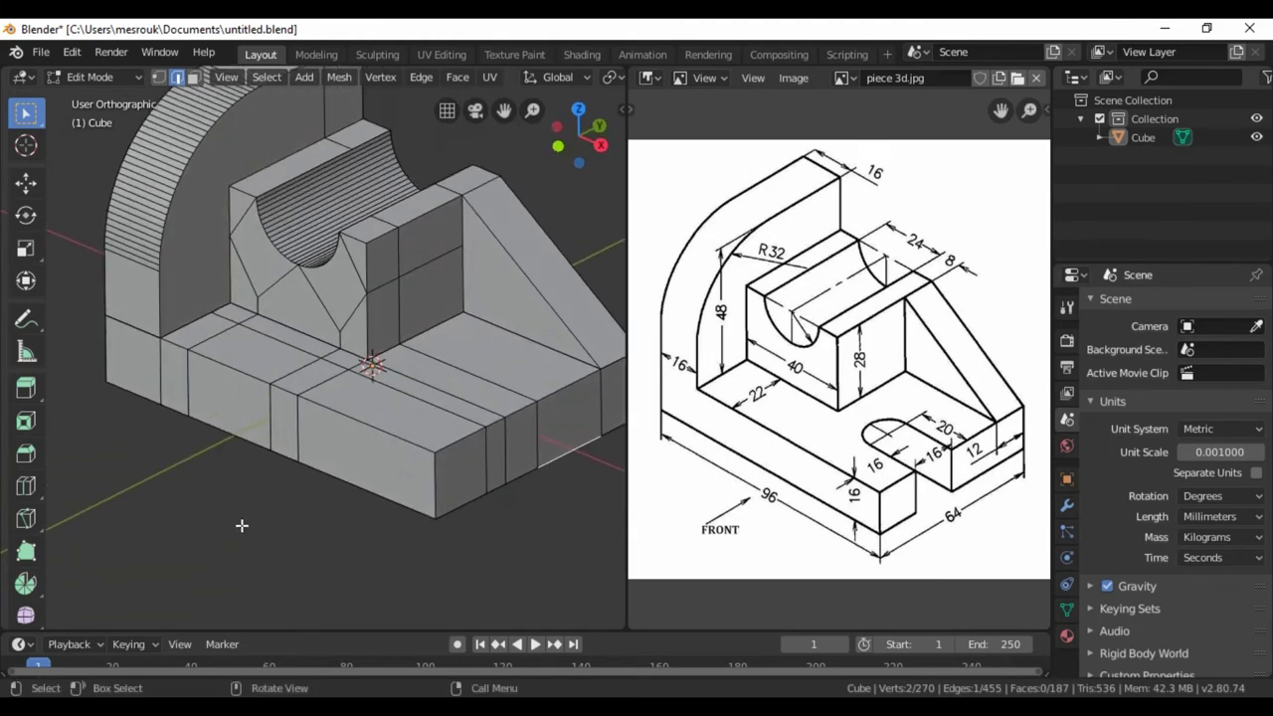
Cut an edge loop at the base end and box-deselect the slanted rib edge from it.
key("ctrl+r")
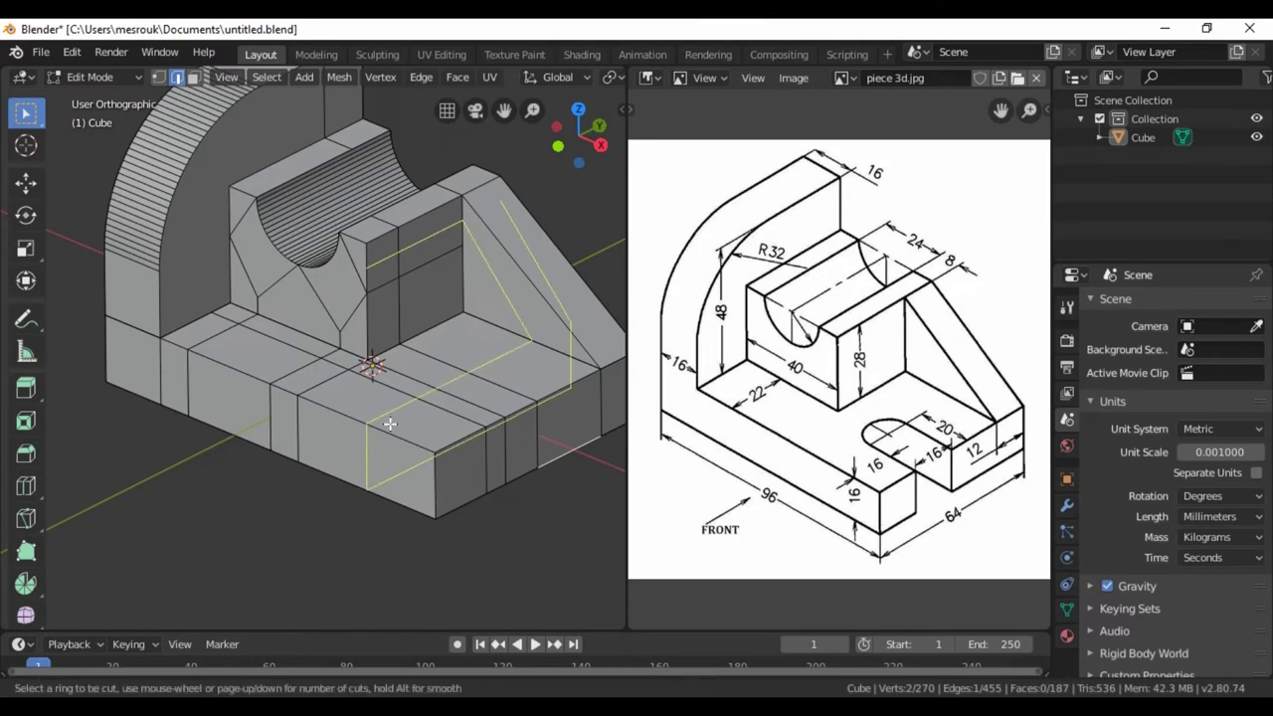
left_click(390, 424)
left_click(501, 524)
left_click(501, 524)
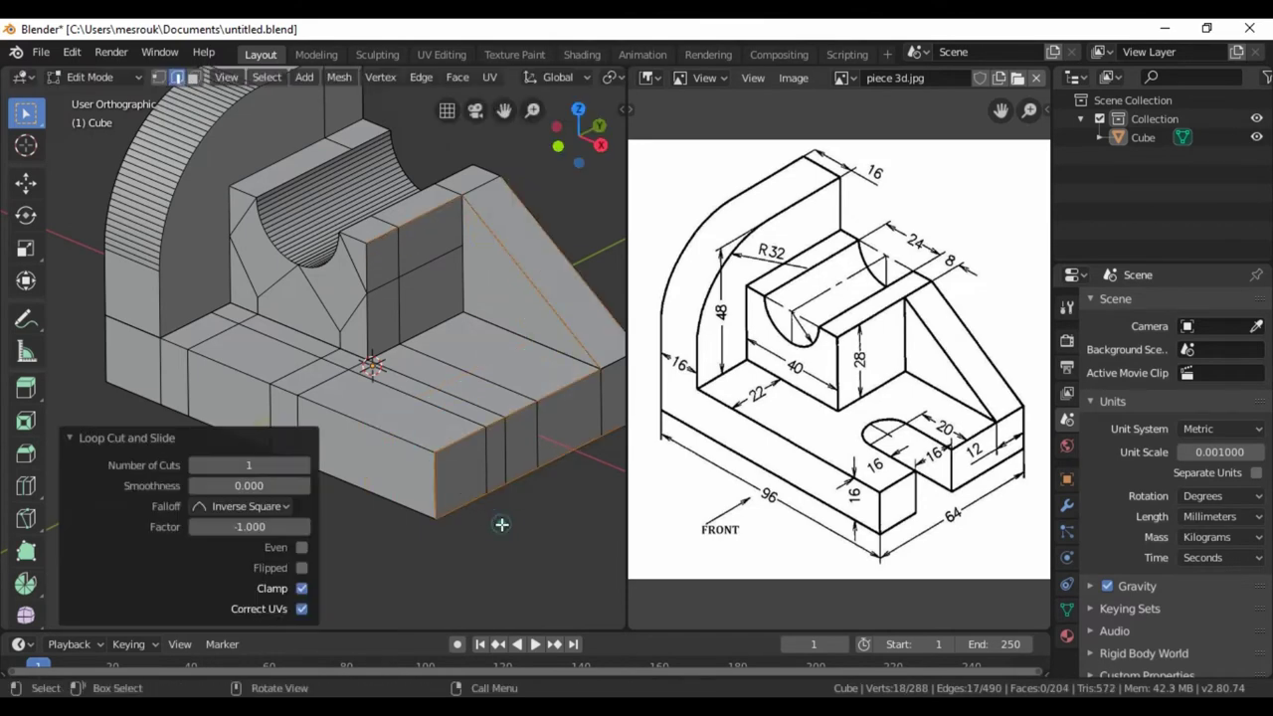
mouse_move(488, 523)
middle_mouse_down()
mouse_move(384, 484)
mouse_move(421, 506)
mouse_move(398, 497)
middle_mouse_up()
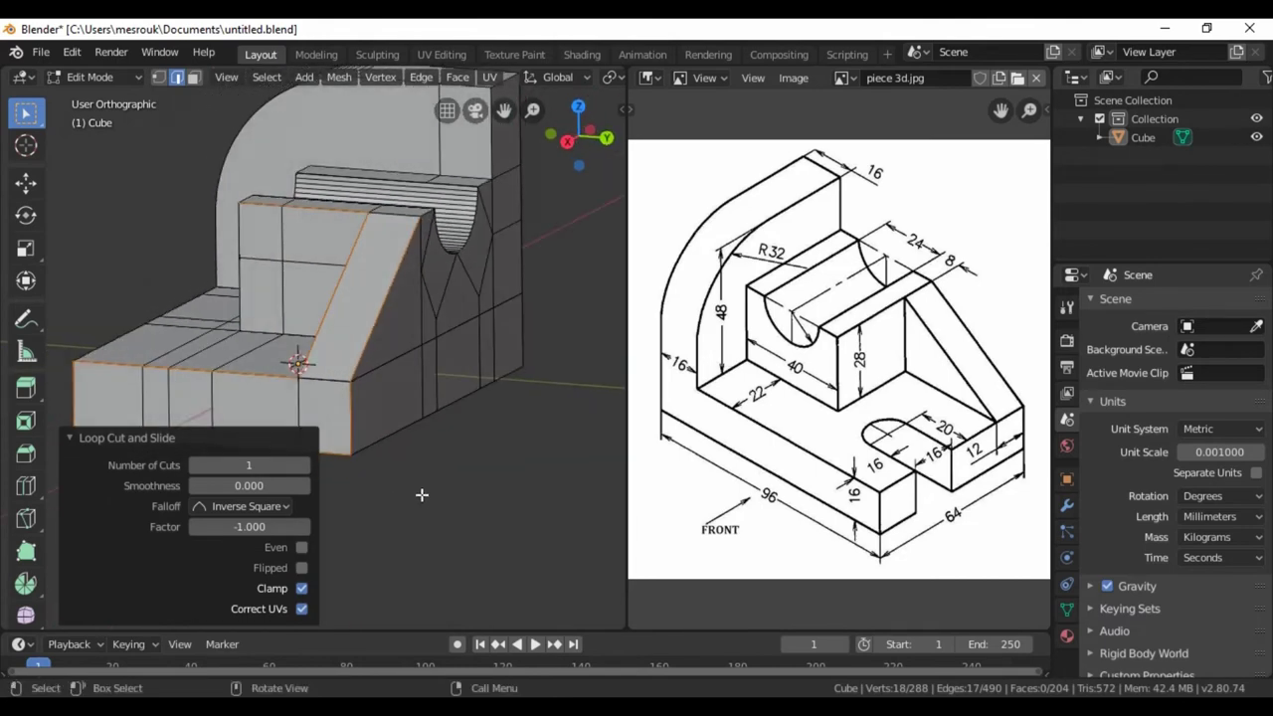
key("b")
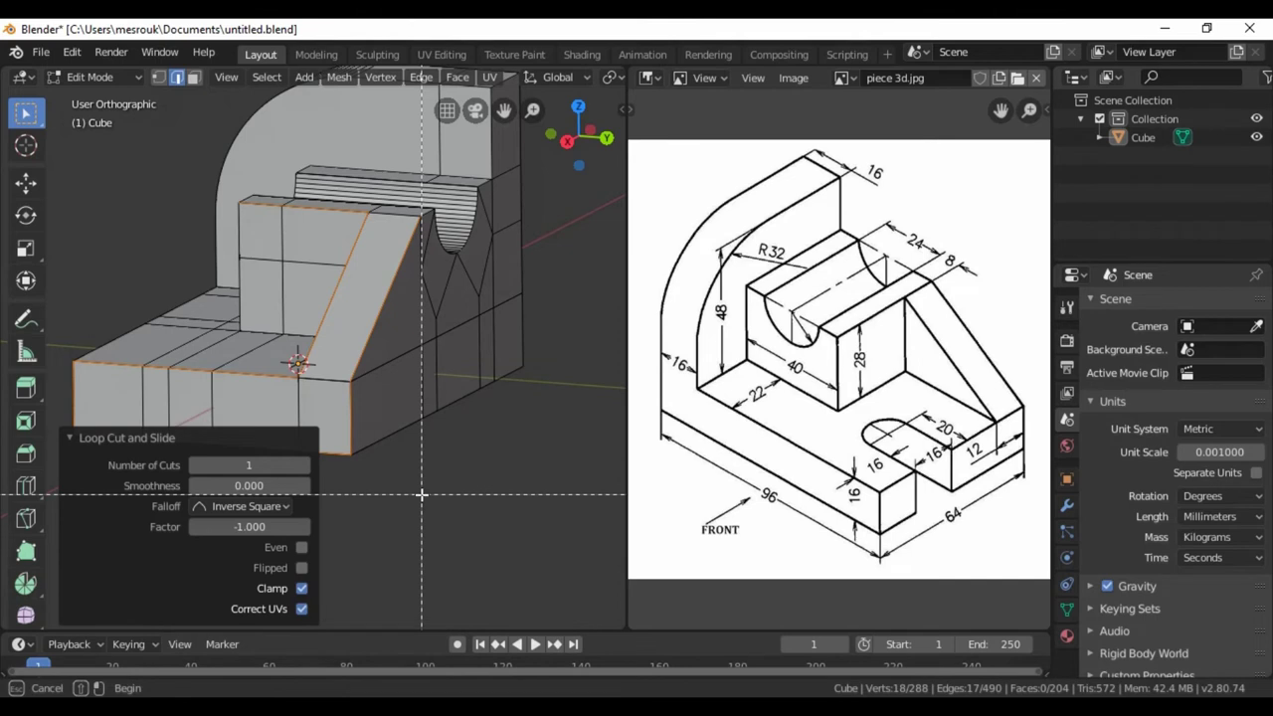
left_click_drag(206, 166, 436, 264)
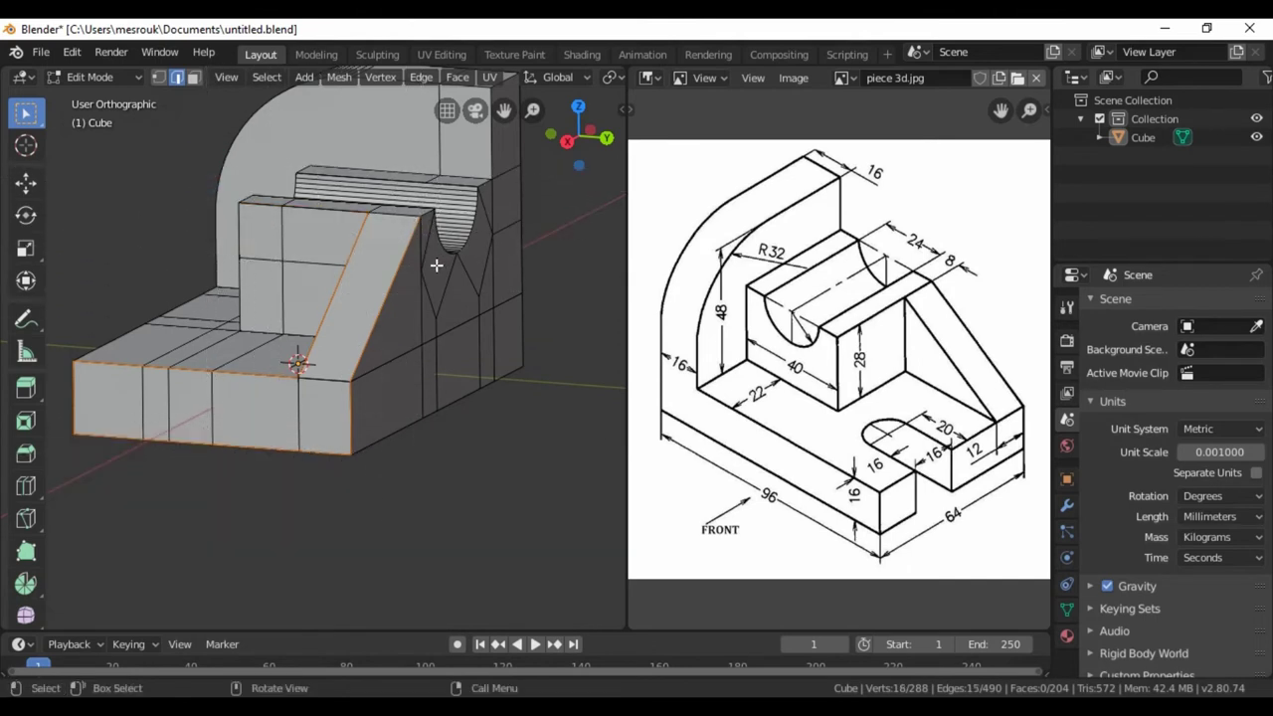
key("b")
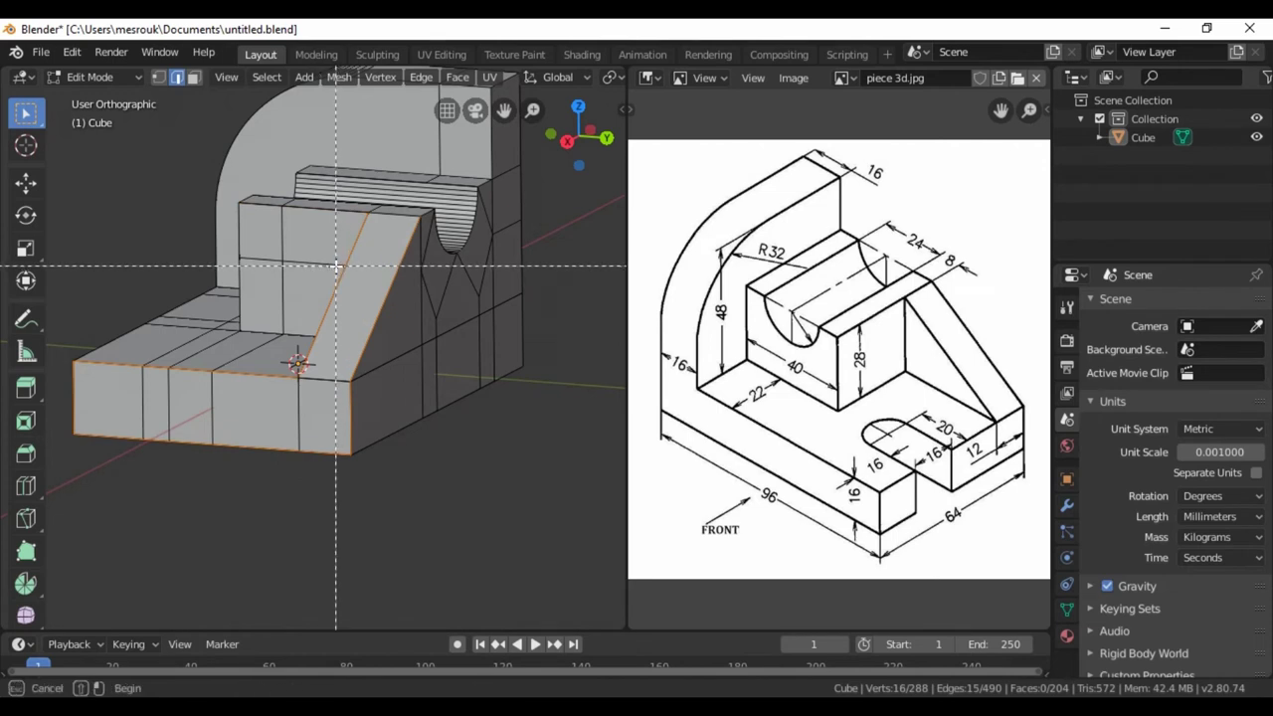
middle_click_drag(273, 230, 447, 341)
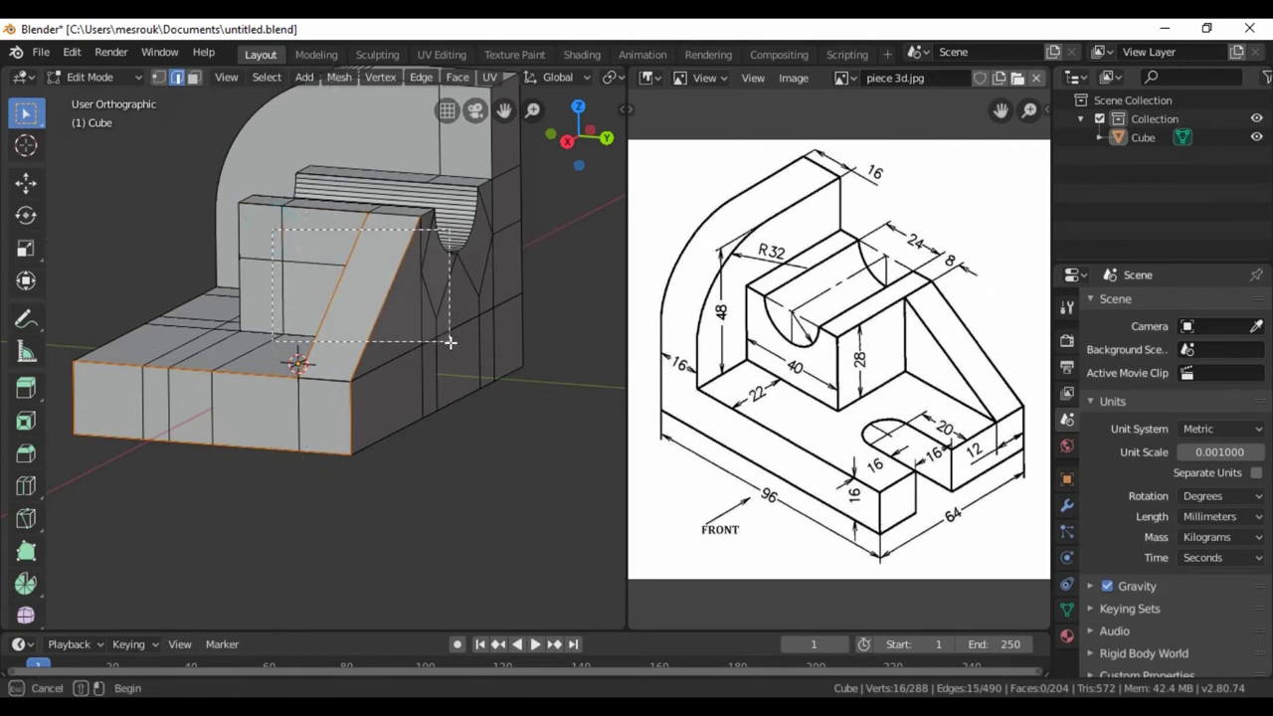
Move the selected loop edges -28 mm along X.
mouse_move(114, 276)
middle_mouse_down()
mouse_move(321, 305)
mouse_move(338, 321)
middle_mouse_up()
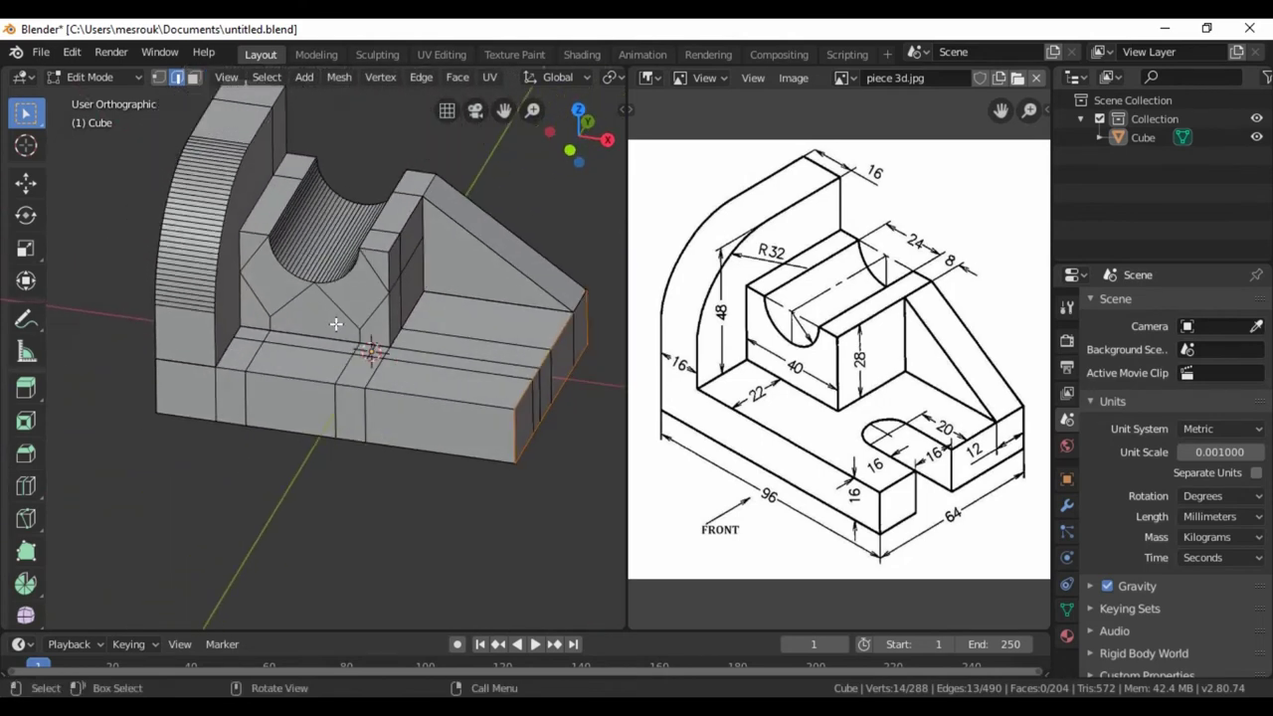
key("g")
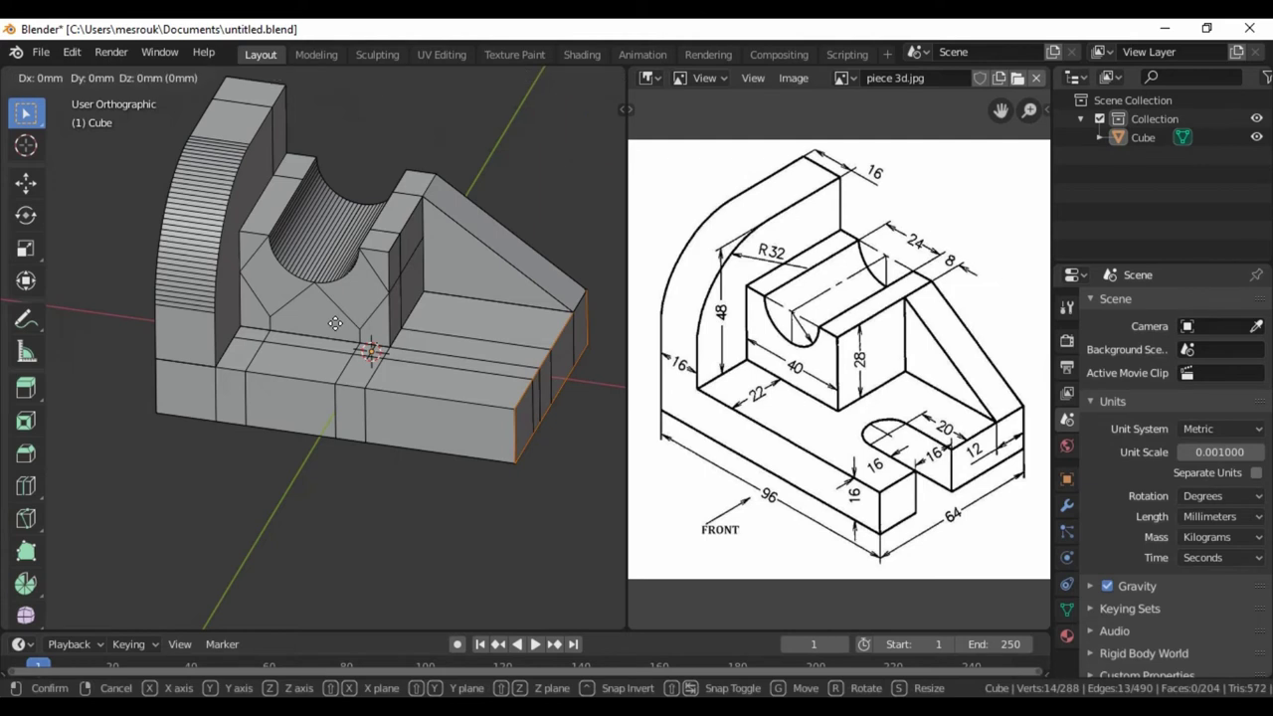
key("x")
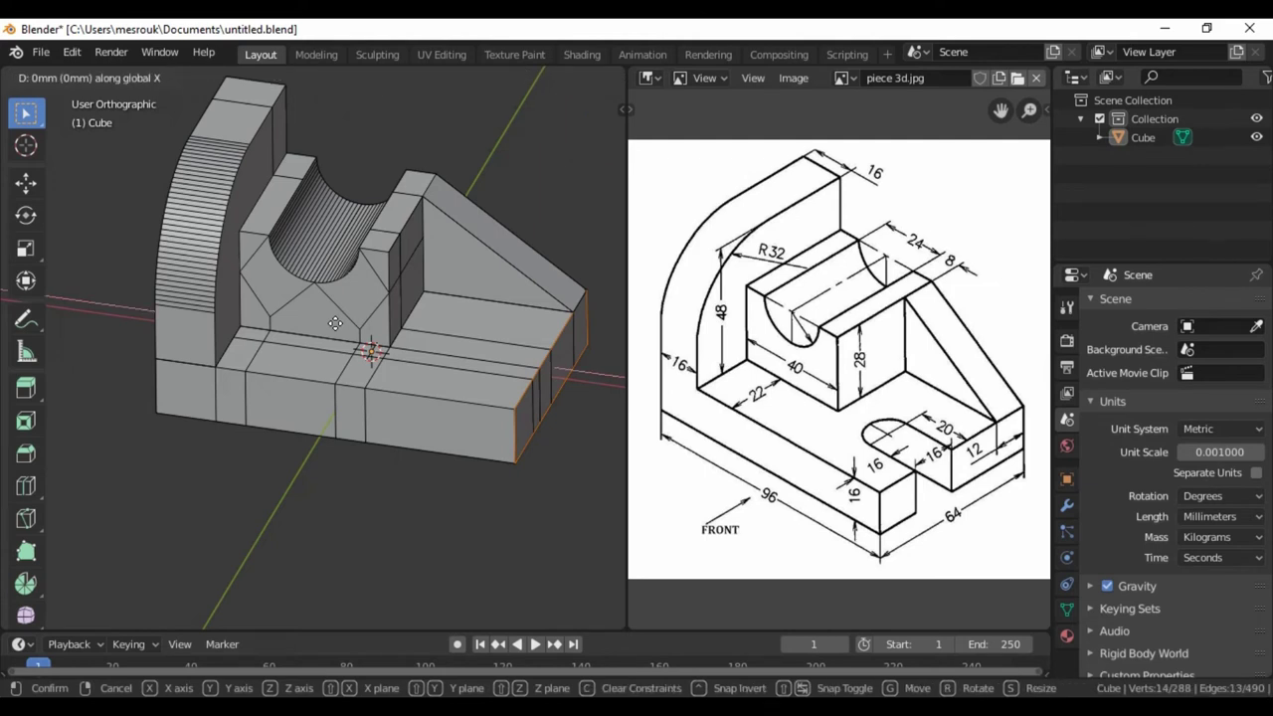
type("-(28")
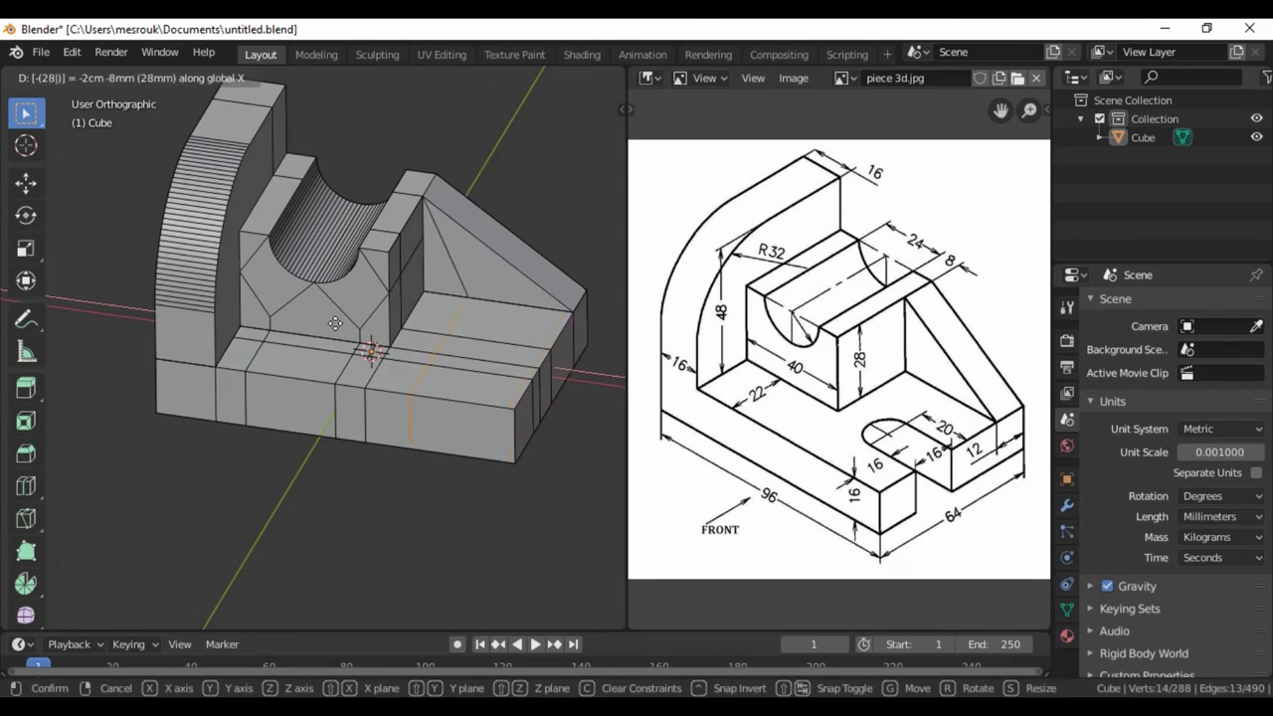
left_click(335, 323)
left_click(470, 498)
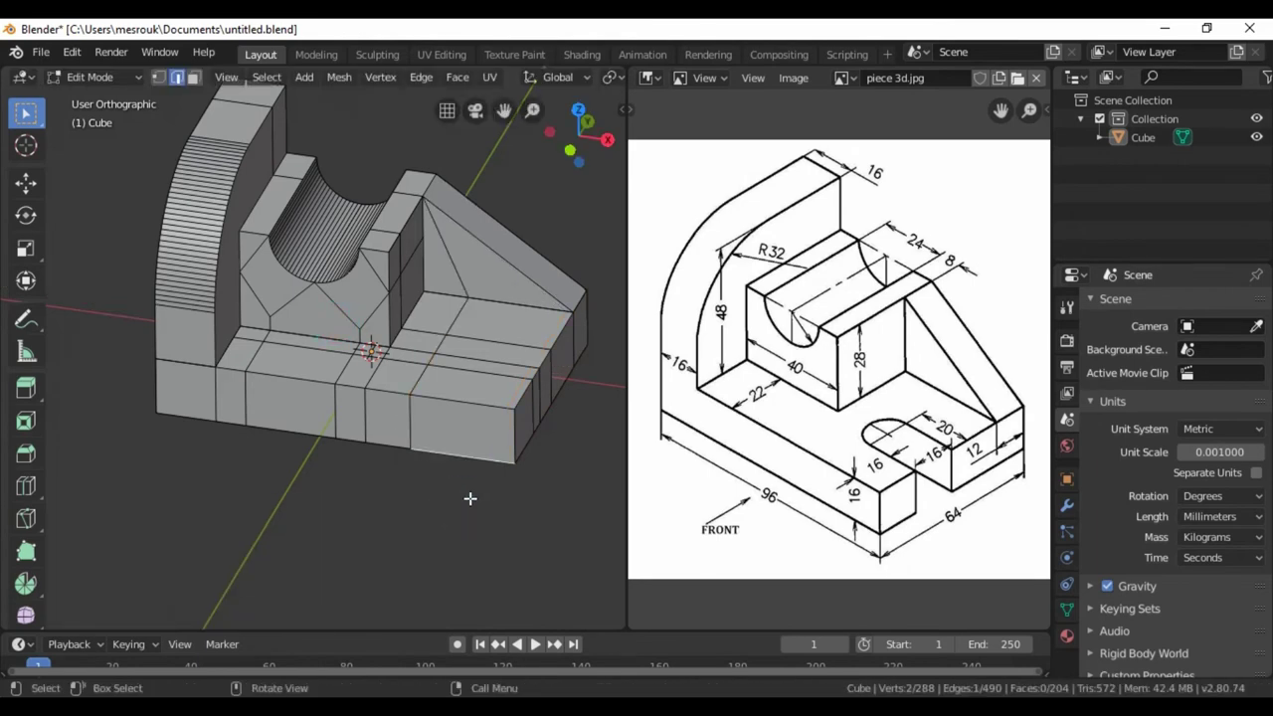
Select the slot's top, front and underside faces on the base and delete them.
middle_click_drag(538, 498, 396, 514)
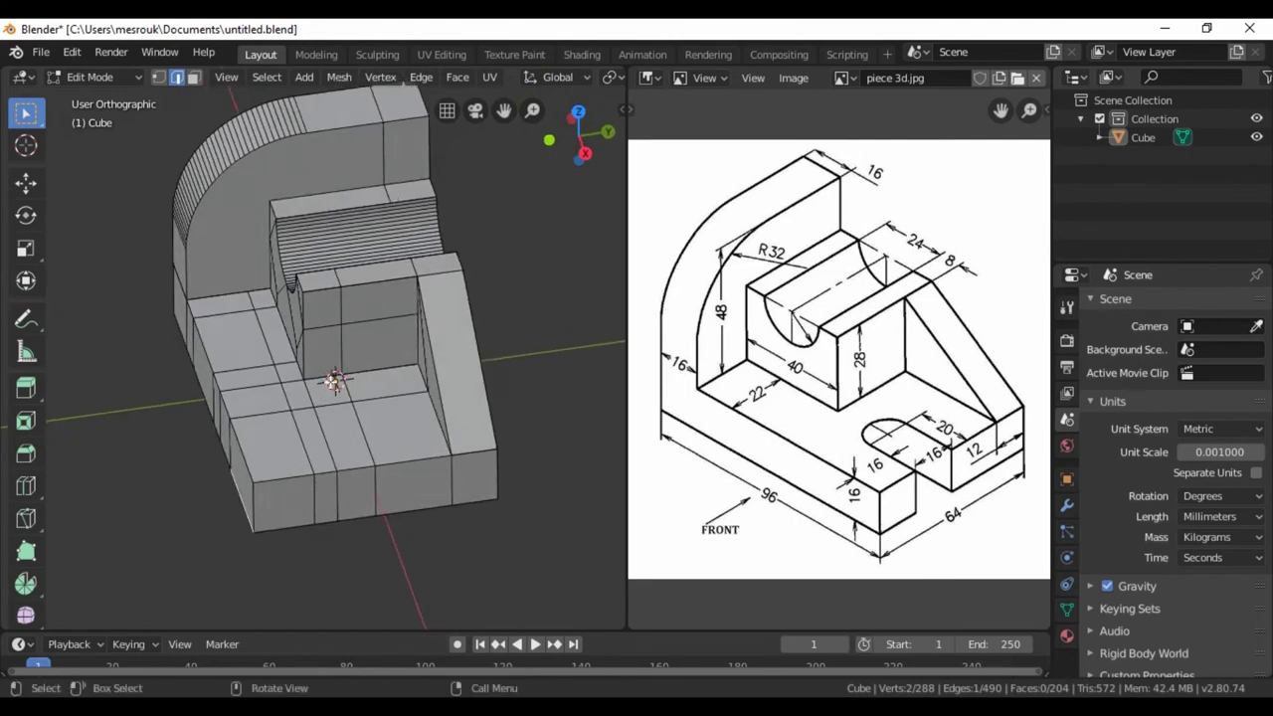
left_click(195, 82)
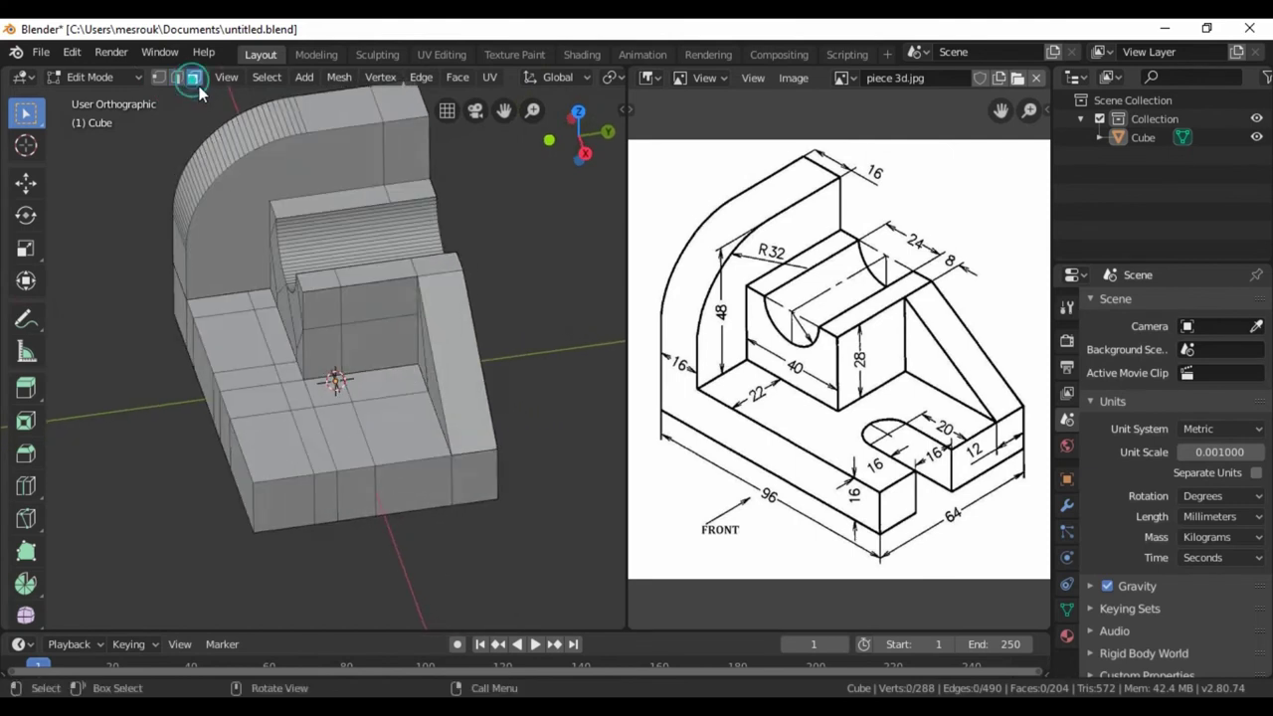
left_click(341, 428)
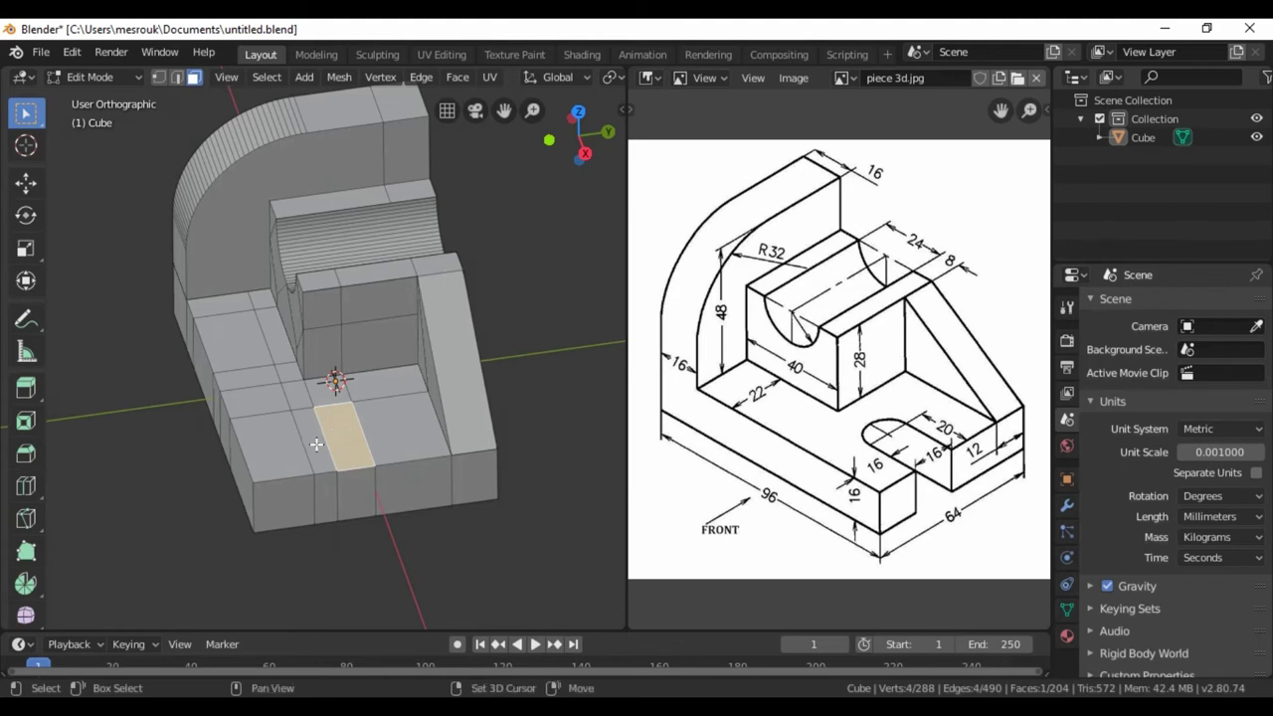
left_click(310, 444, "shift")
left_click(334, 495, "shift")
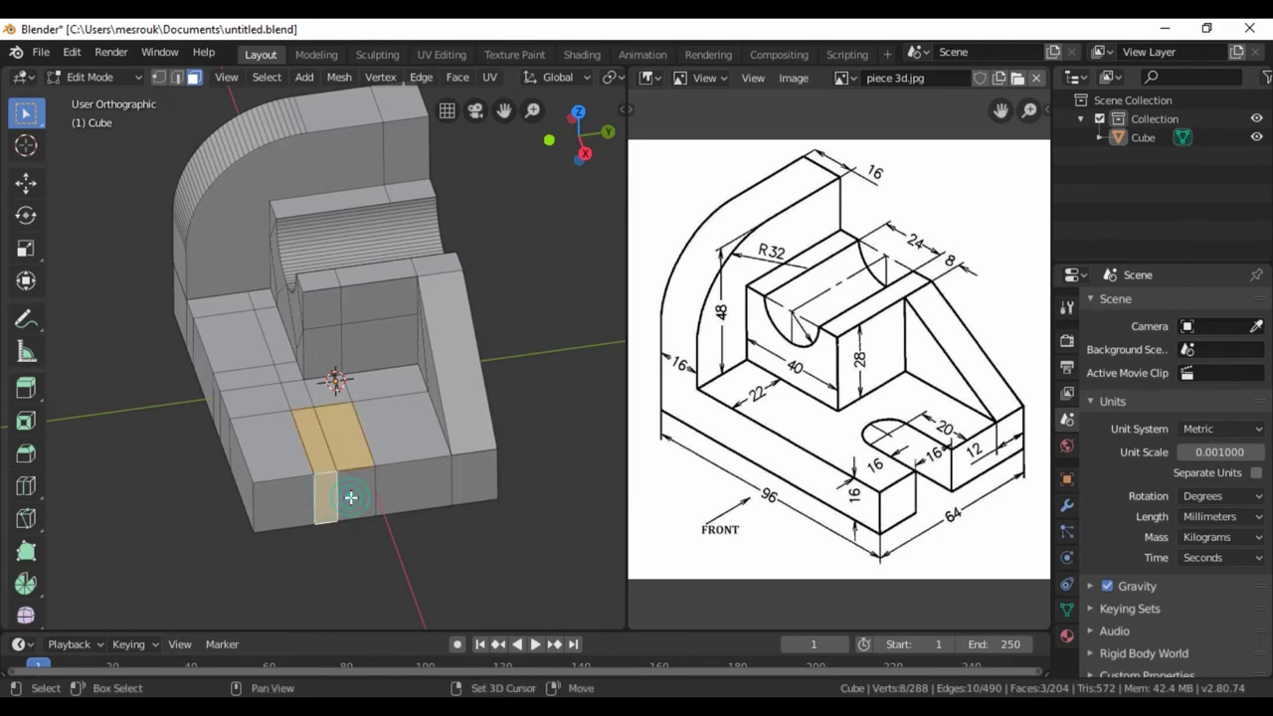
left_click(348, 497, "shift")
middle_click_drag(344, 563, 328, 375)
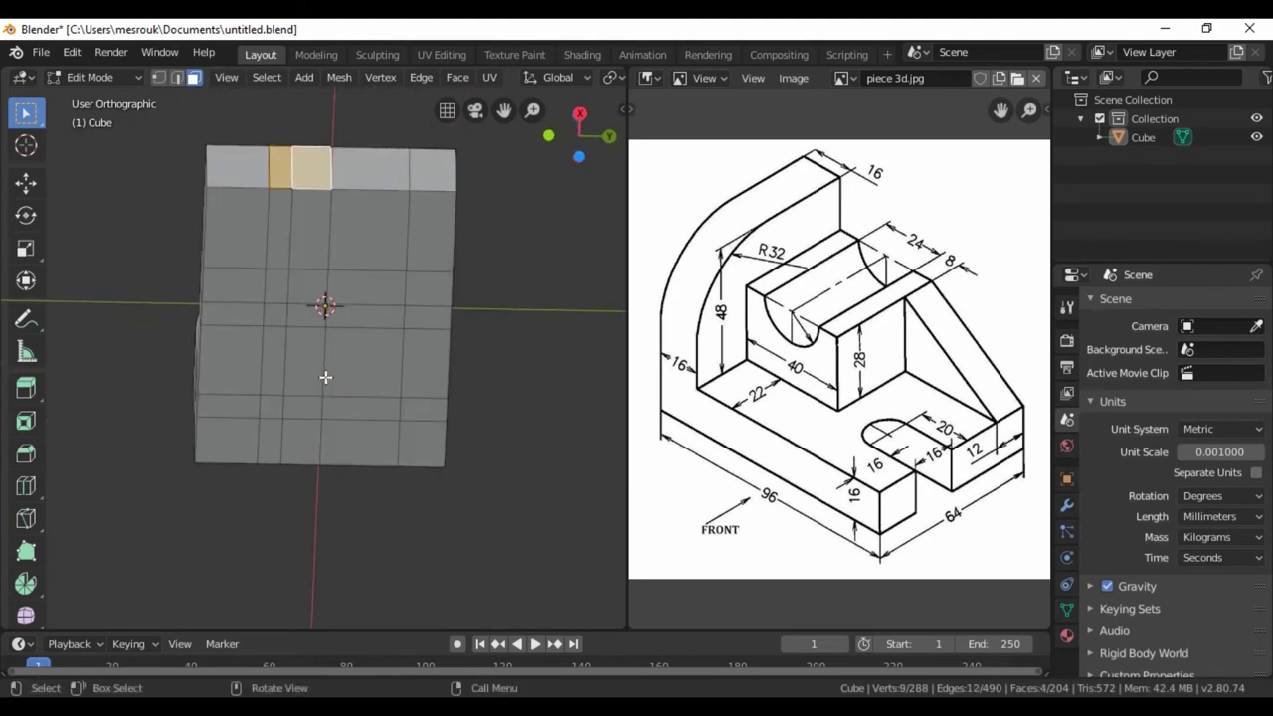
left_click(282, 231, "shift")
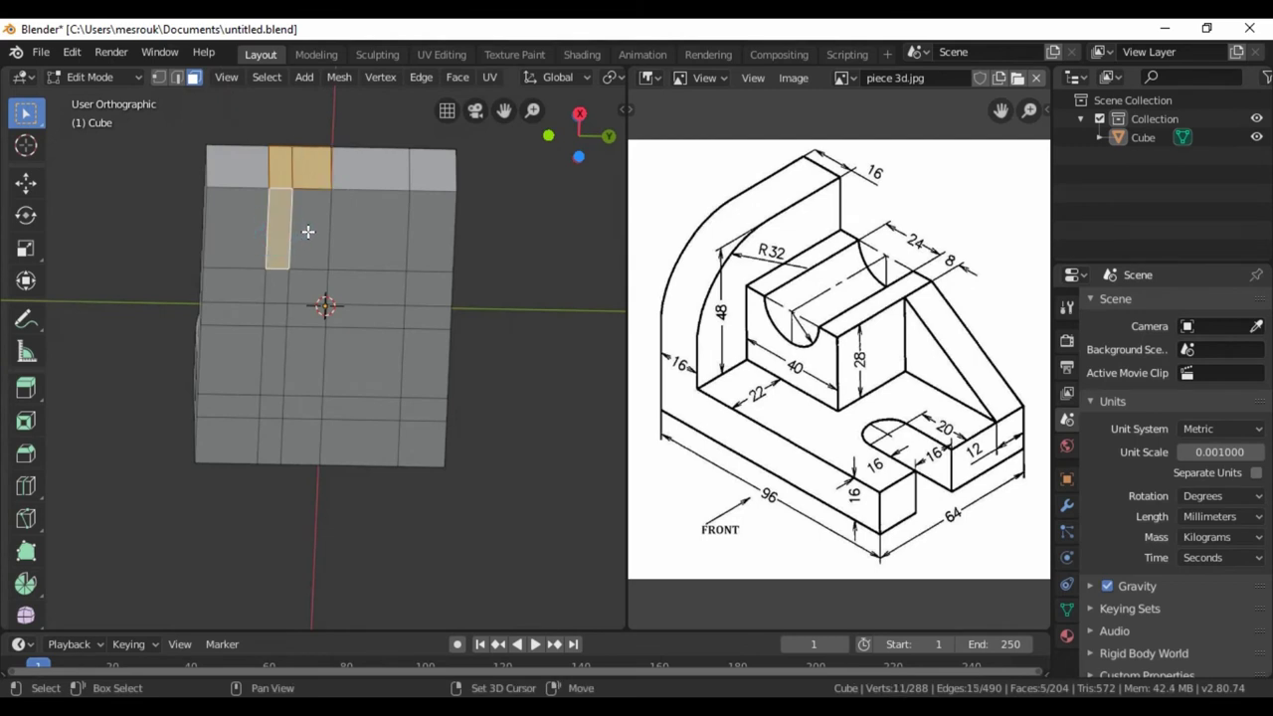
left_click(308, 232, "shift")
middle_click_drag(497, 267, 501, 469)
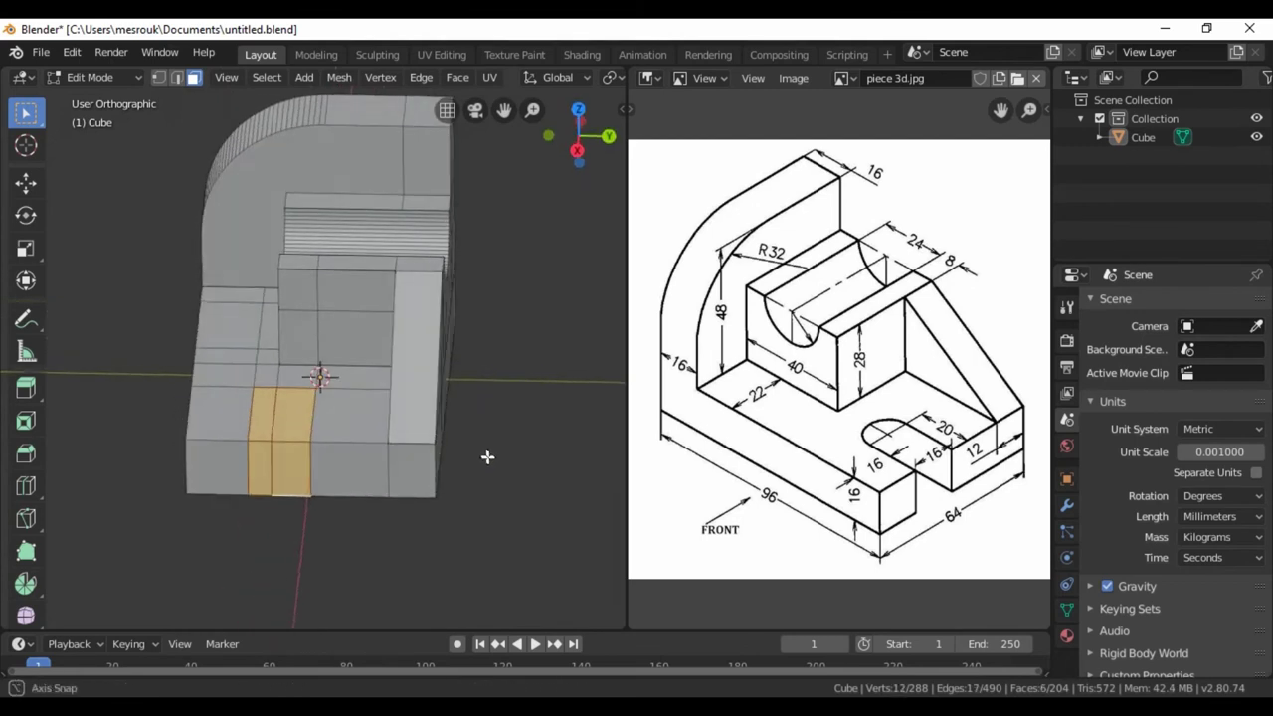
right_click(304, 458)
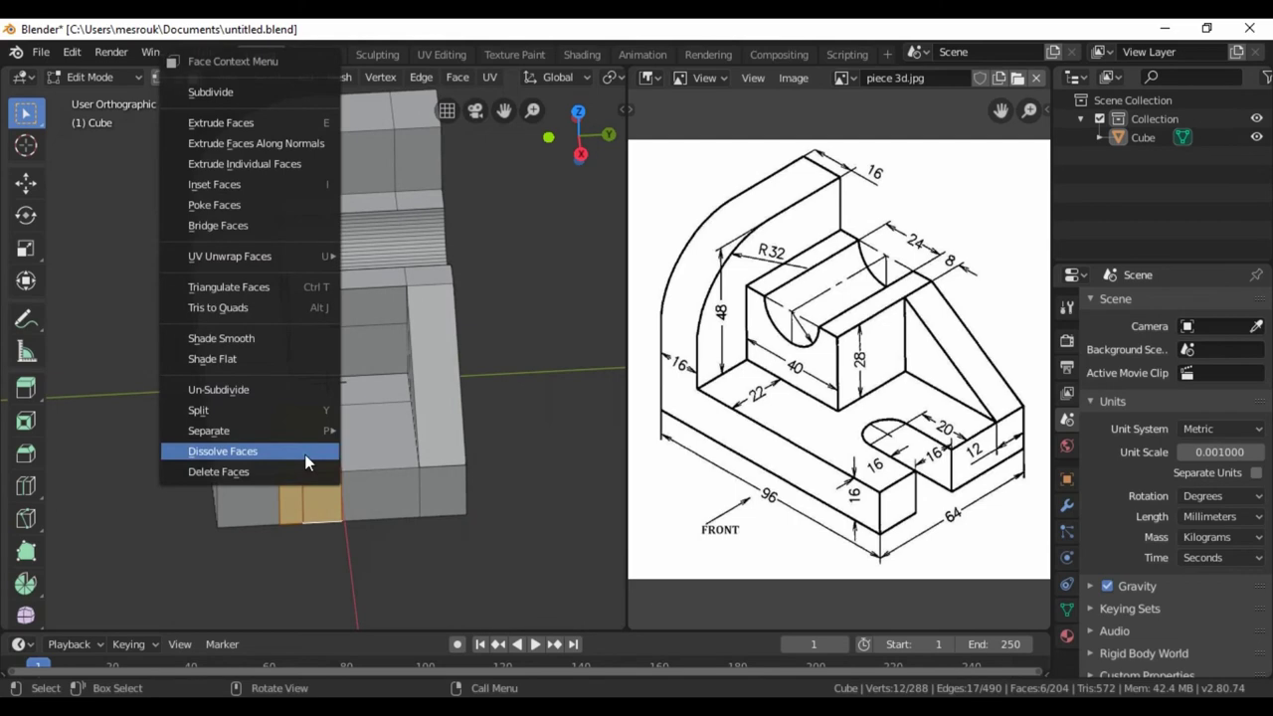
left_click(248, 470)
mouse_move(156, 461)
middle_mouse_down()
mouse_move(219, 458)
mouse_move(236, 439)
middle_mouse_up()
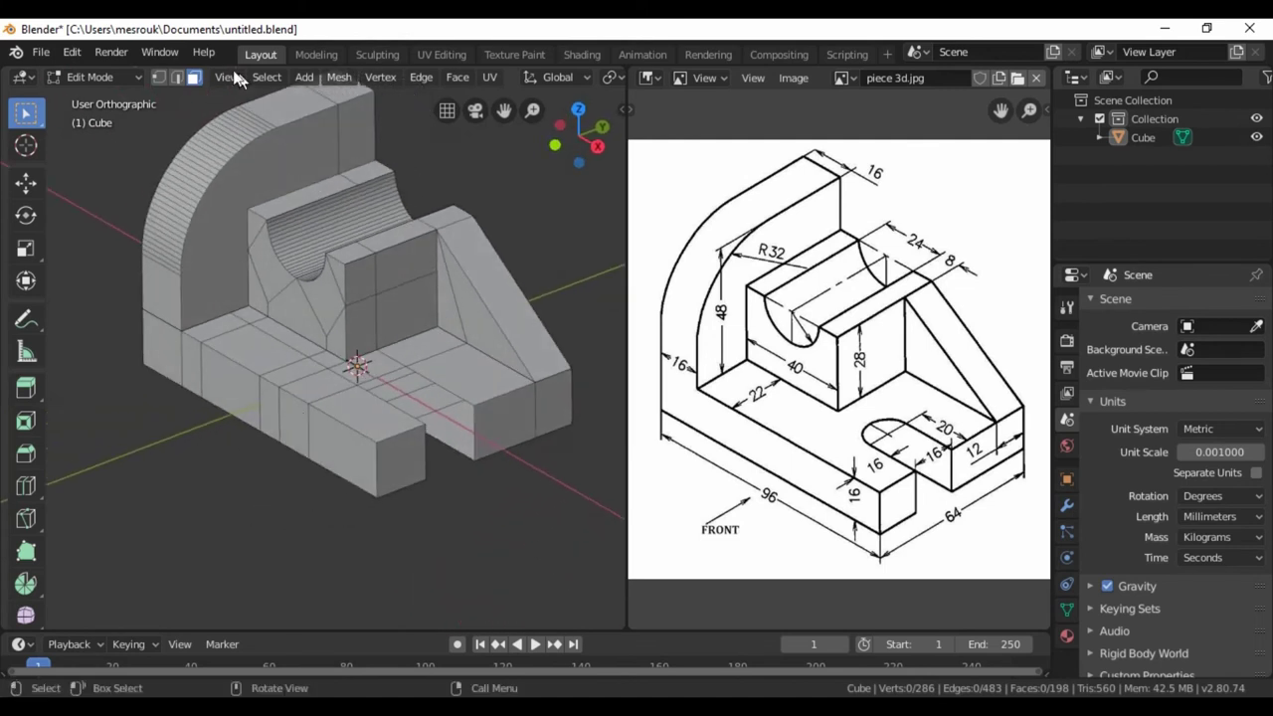
In Edge mode, select the two opposite edges along one side wall of the base slot.
left_click(178, 79)
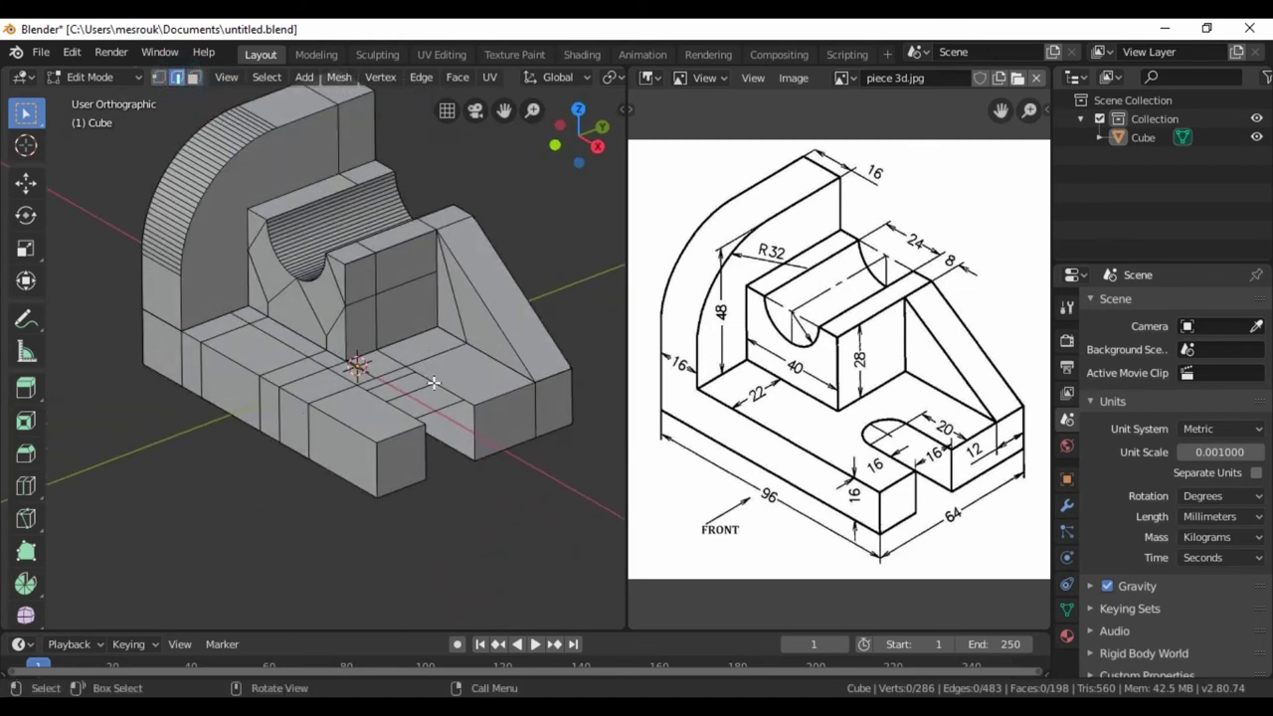
mouse_move(552, 499)
middle_mouse_down()
mouse_move(540, 472)
mouse_move(488, 458)
mouse_move(449, 487)
mouse_move(378, 506)
mouse_move(364, 474)
mouse_move(381, 447)
middle_mouse_up()
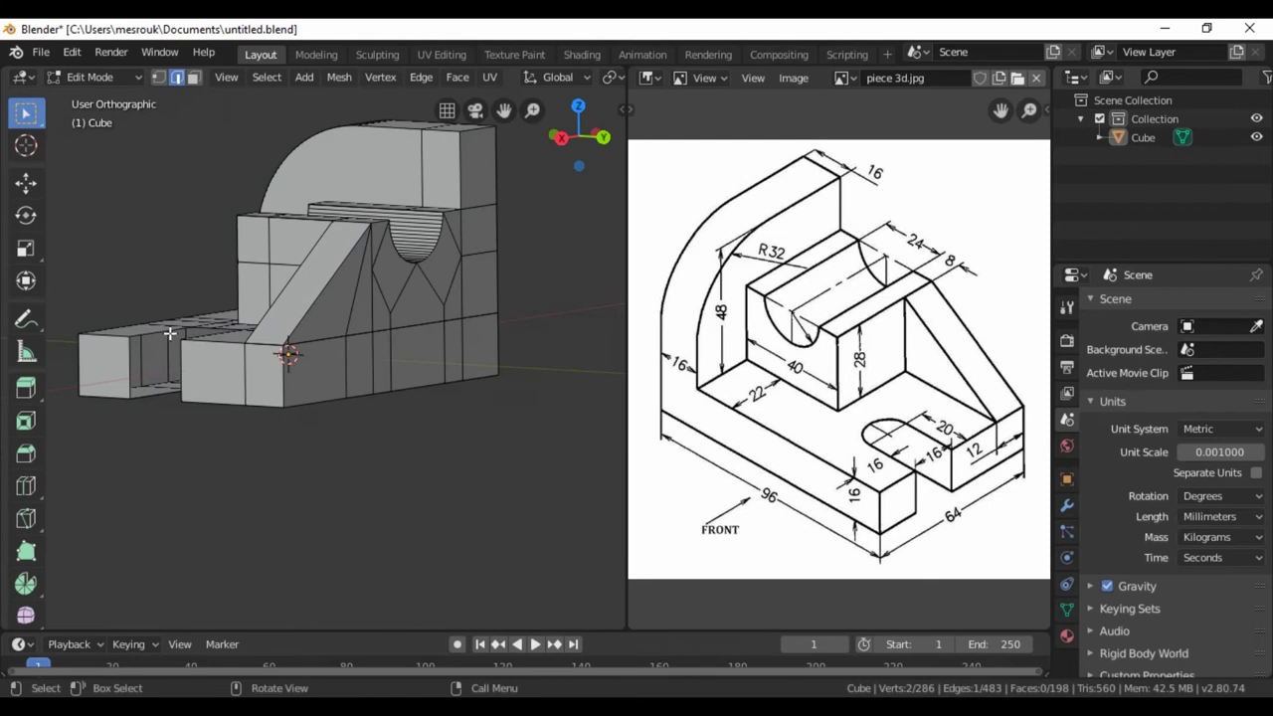
left_click(165, 394, "shift")
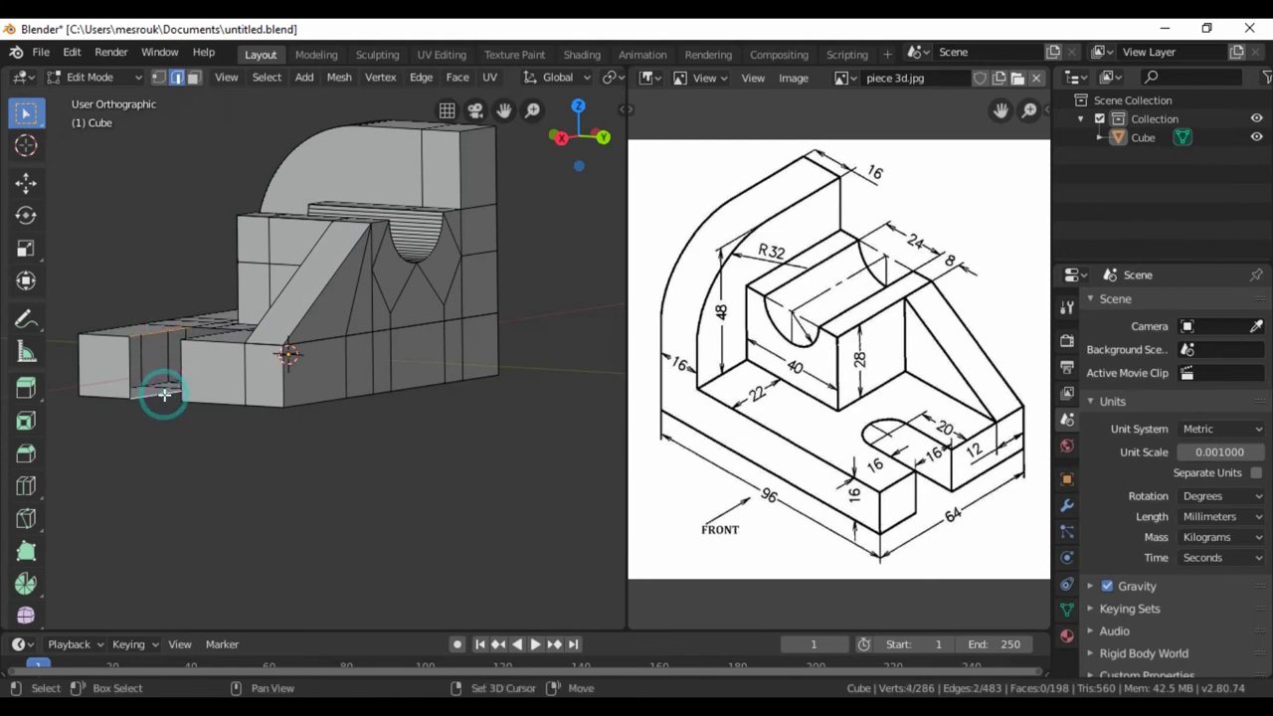
mouse_move(193, 449)
middle_mouse_down()
mouse_move(227, 489)
mouse_move(264, 500)
mouse_move(293, 446)
mouse_move(224, 484)
middle_mouse_up()
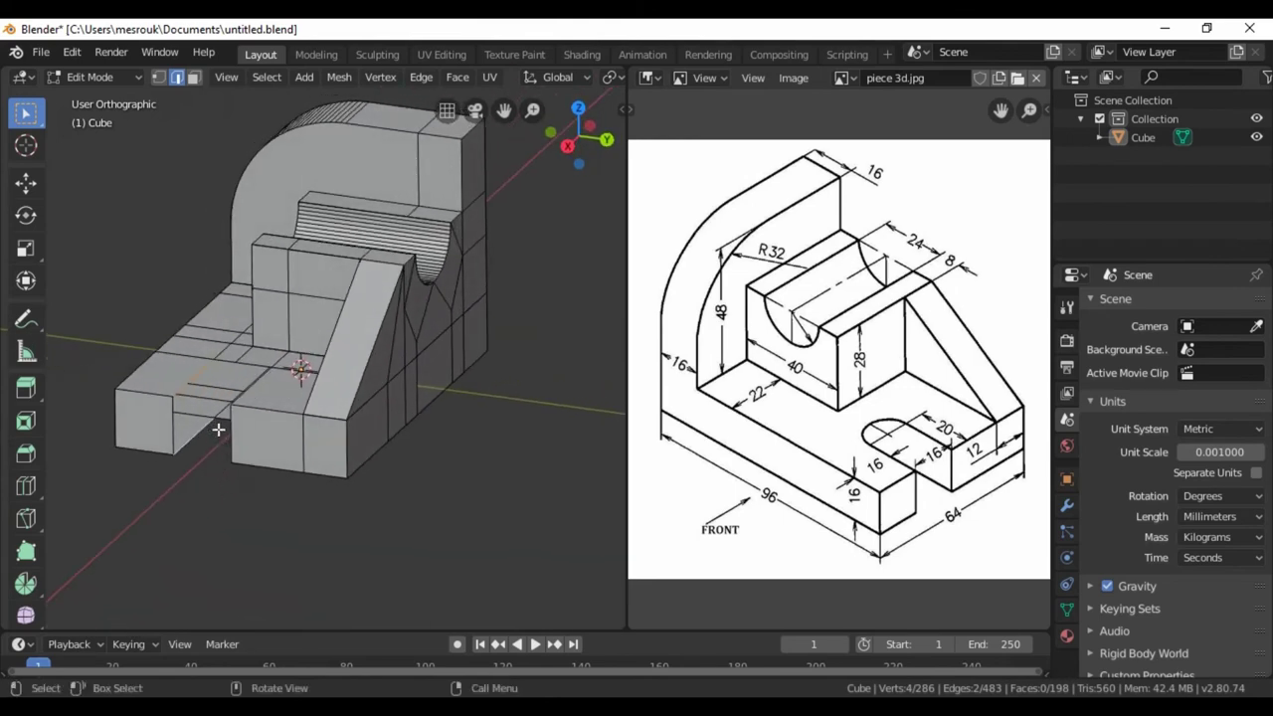
left_click(217, 365)
mouse_move(227, 500)
middle_mouse_down()
mouse_move(289, 524)
mouse_move(282, 461)
mouse_move(224, 429)
mouse_move(244, 372)
mouse_move(226, 448)
mouse_move(252, 523)
middle_mouse_up()
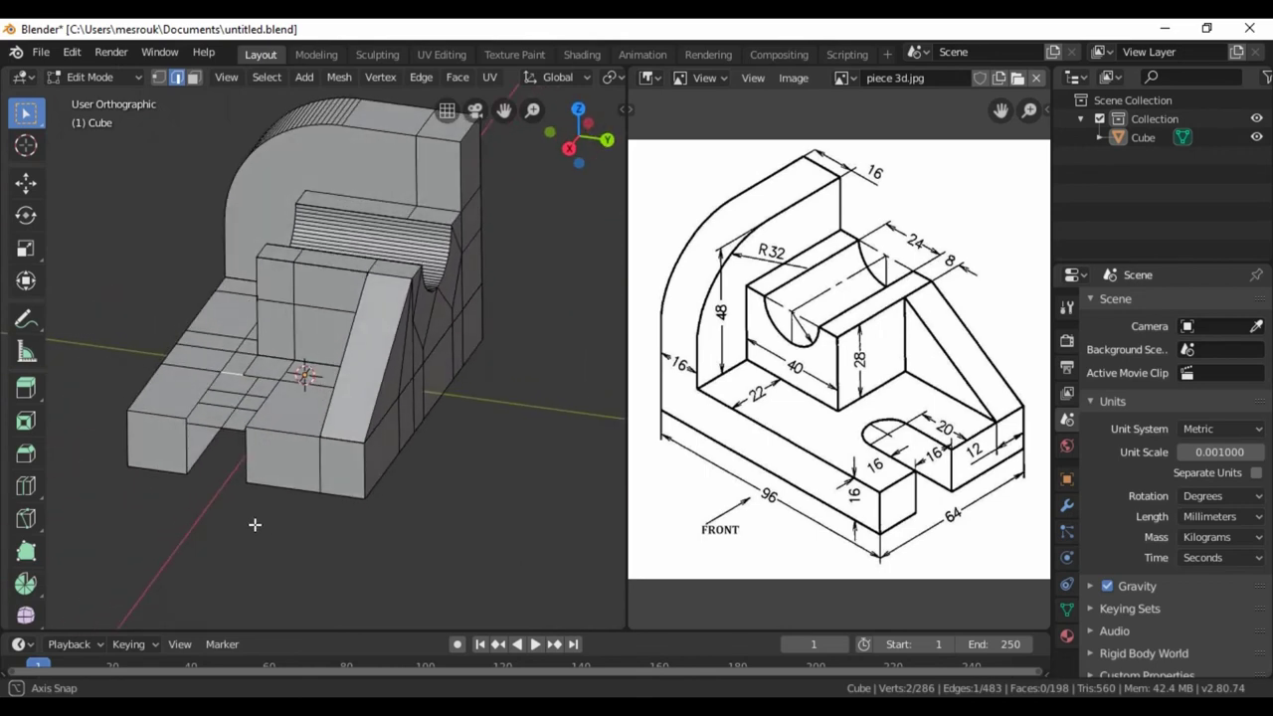
left_click(220, 426)
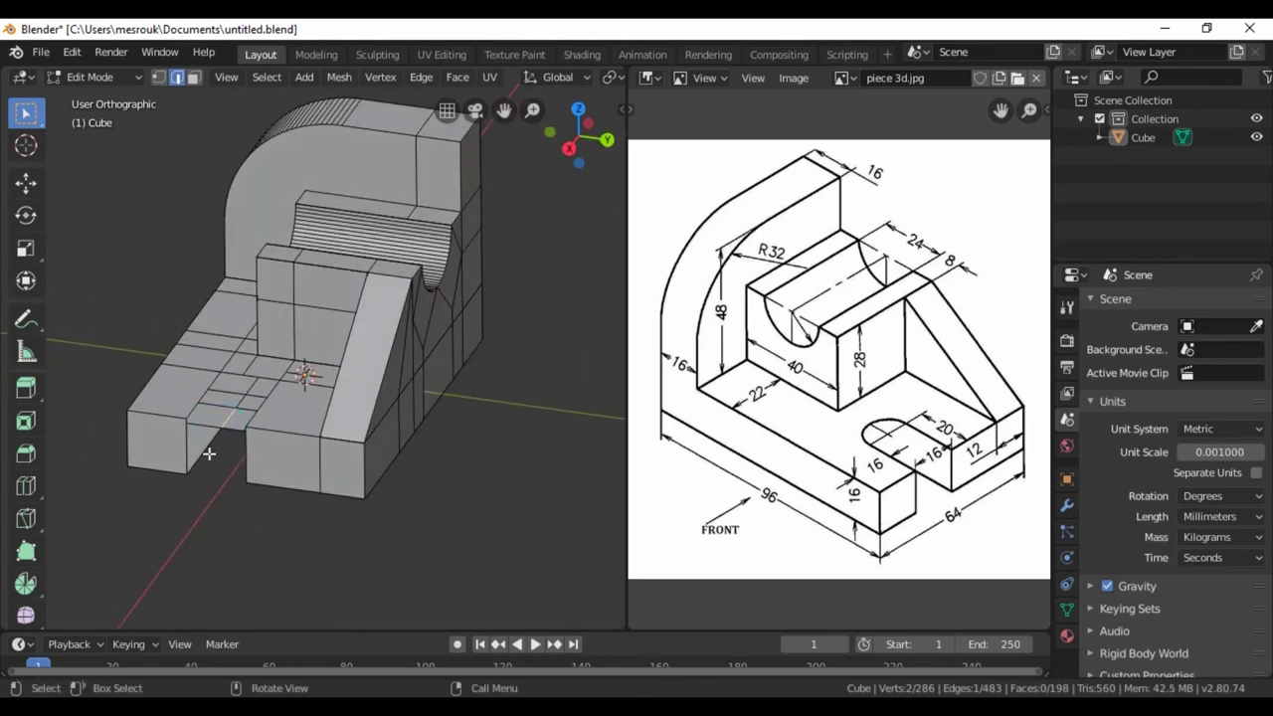
left_click(203, 445, "alt")
left_click(198, 401, "shift")
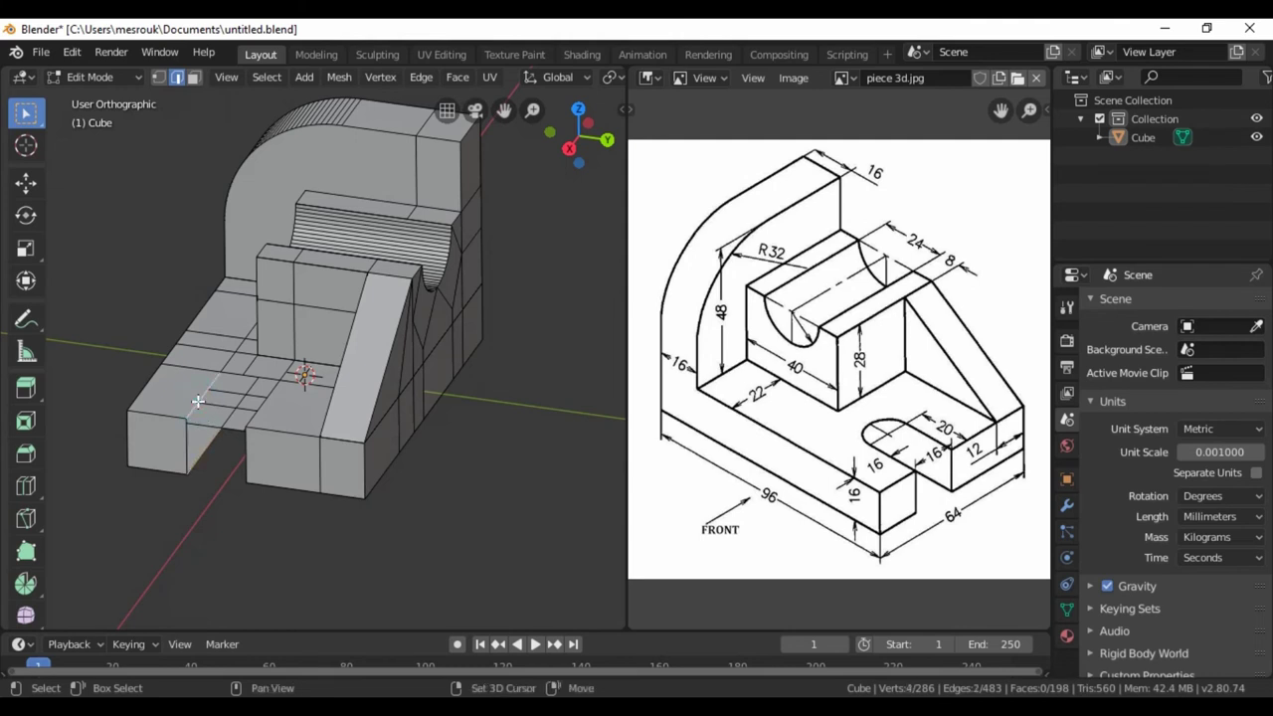
Fill the slot's first side wall, then select the opposite wall's edges and fill it too.
key("f")
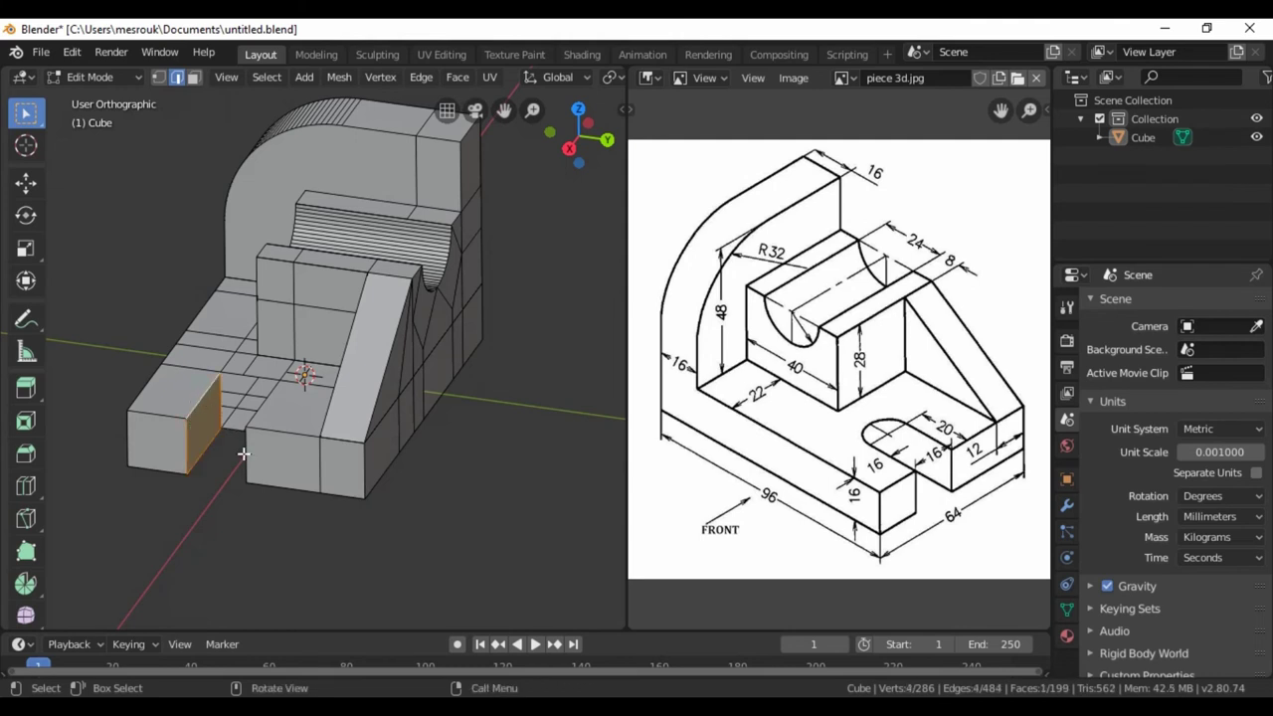
mouse_move(222, 506)
middle_mouse_down()
mouse_move(262, 518)
mouse_move(308, 383)
middle_mouse_up()
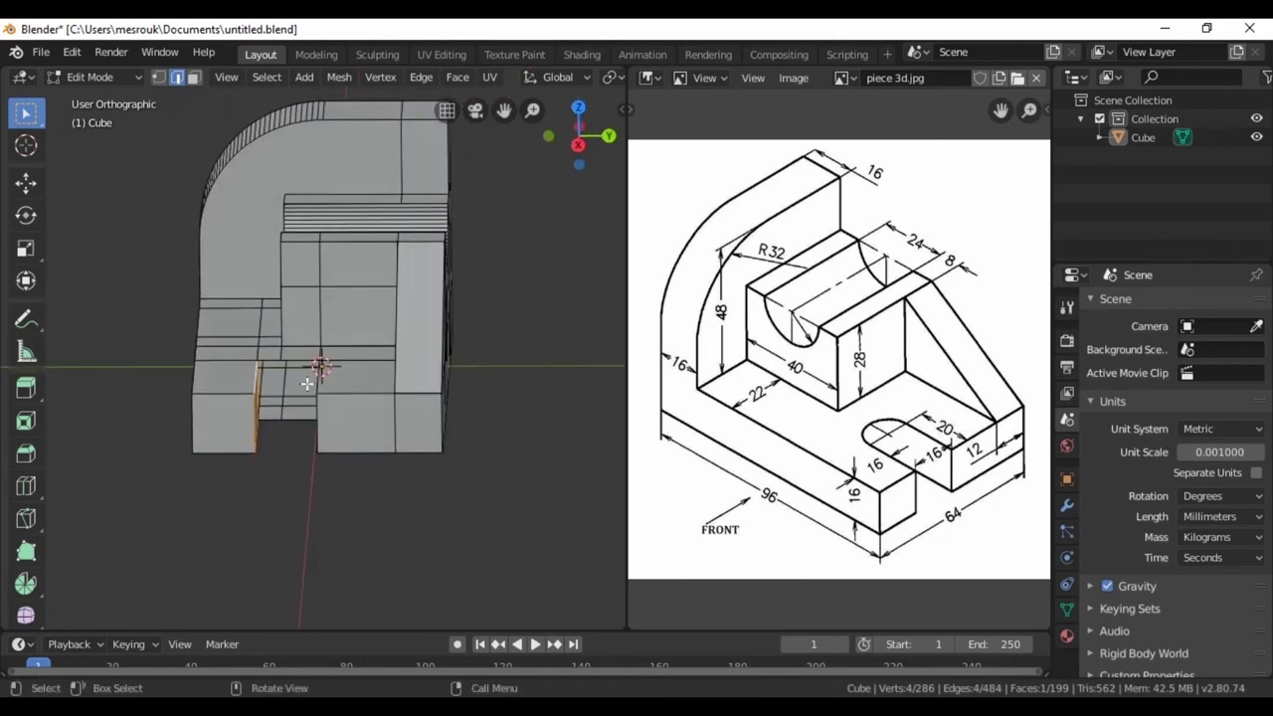
left_click(294, 360)
mouse_move(305, 463)
middle_mouse_down()
mouse_move(344, 489)
mouse_move(339, 497)
mouse_move(334, 473)
mouse_move(384, 526)
mouse_move(378, 474)
mouse_move(329, 367)
middle_mouse_up()
left_click(269, 239, "shift")
left_click(269, 291)
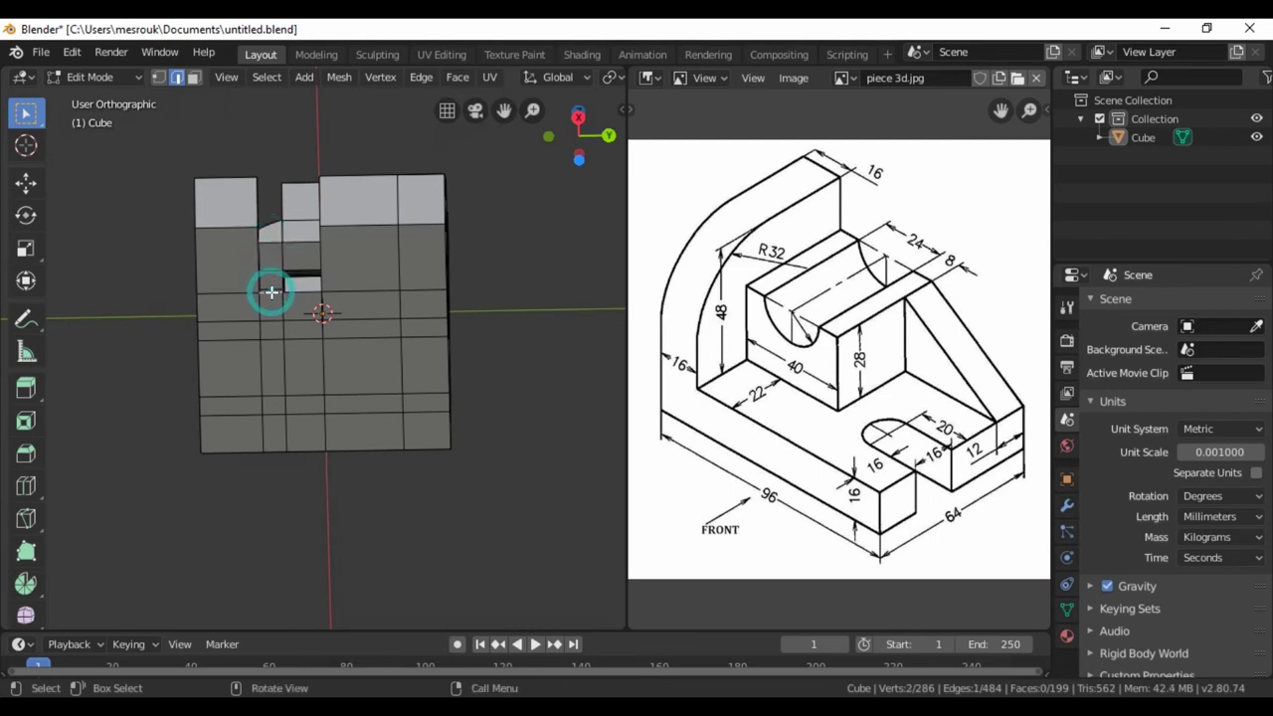
left_click(305, 291, "shift")
left_click(305, 240, "shift")
left_click(265, 243, "shift")
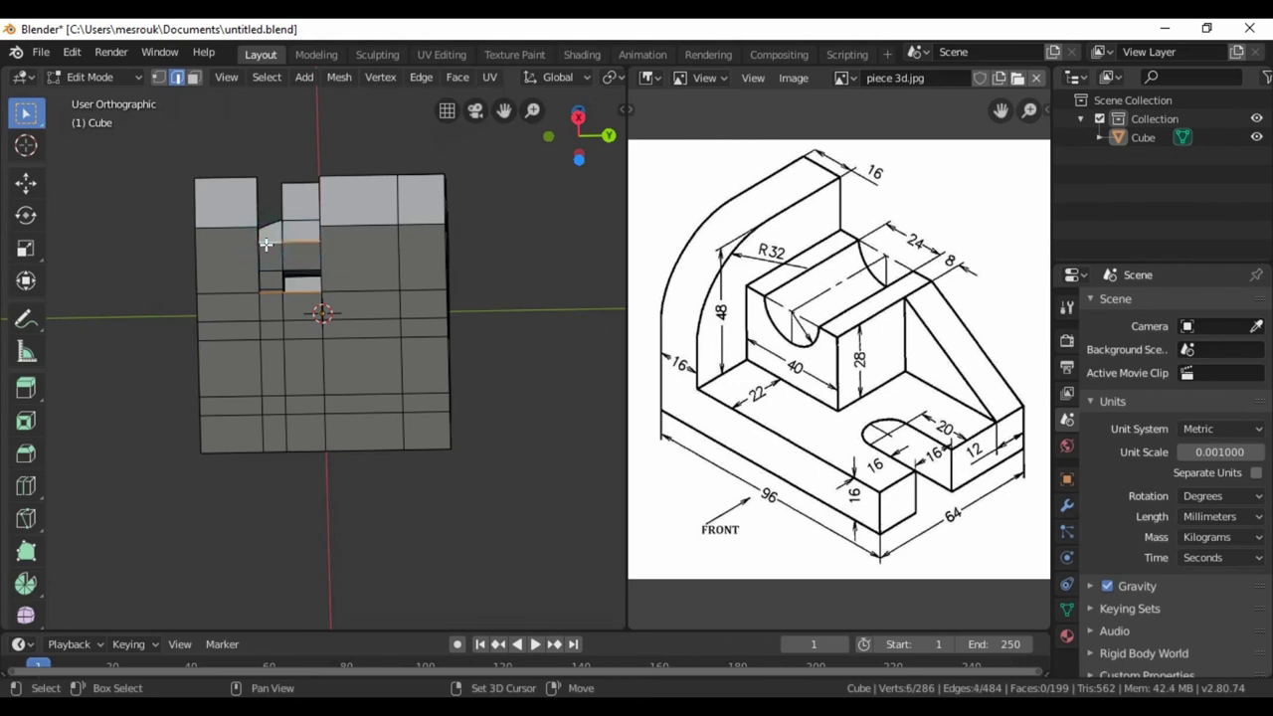
middle_click_drag(508, 451, 508, 564)
key("f")
Fill the slot's back wall between its two back edges.
middle_click_drag(301, 502, 401, 526)
left_click(453, 370)
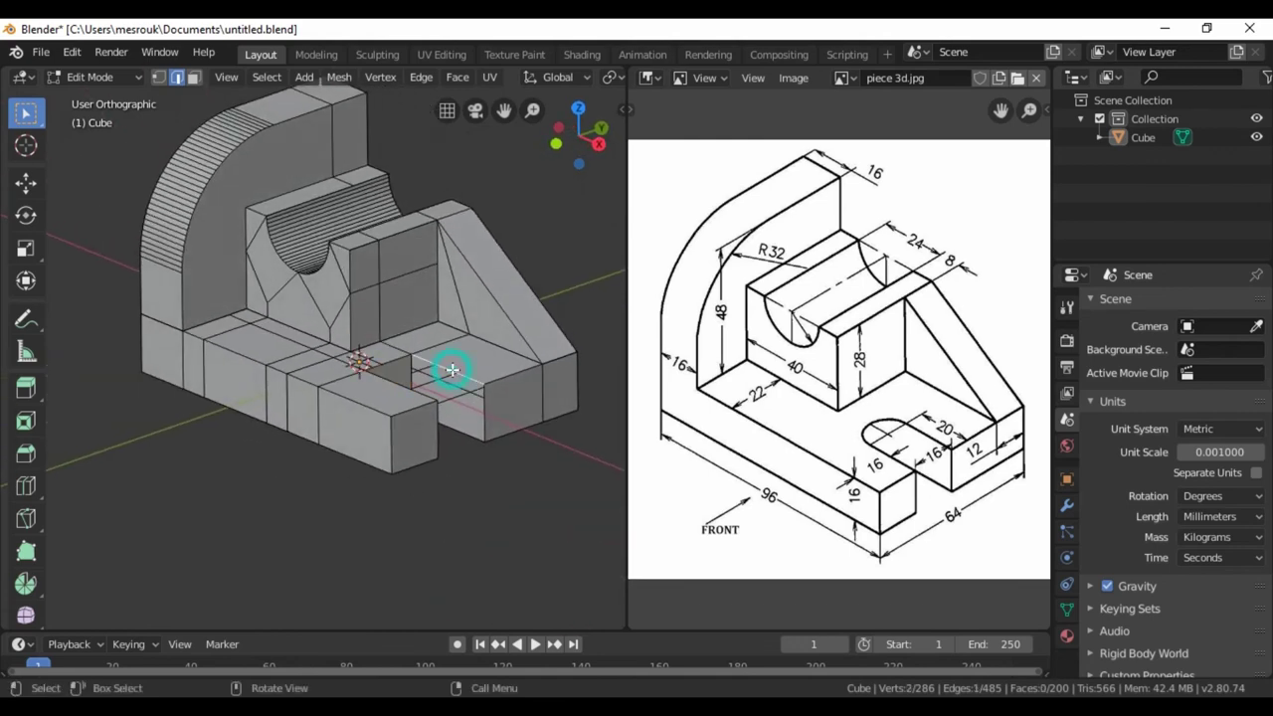
left_click(454, 428, "shift")
key("f")
Select the two back corner edges of the base slot.
left_click(524, 487)
mouse_move(523, 487)
middle_mouse_down()
mouse_move(378, 483)
mouse_move(388, 486)
middle_mouse_up()
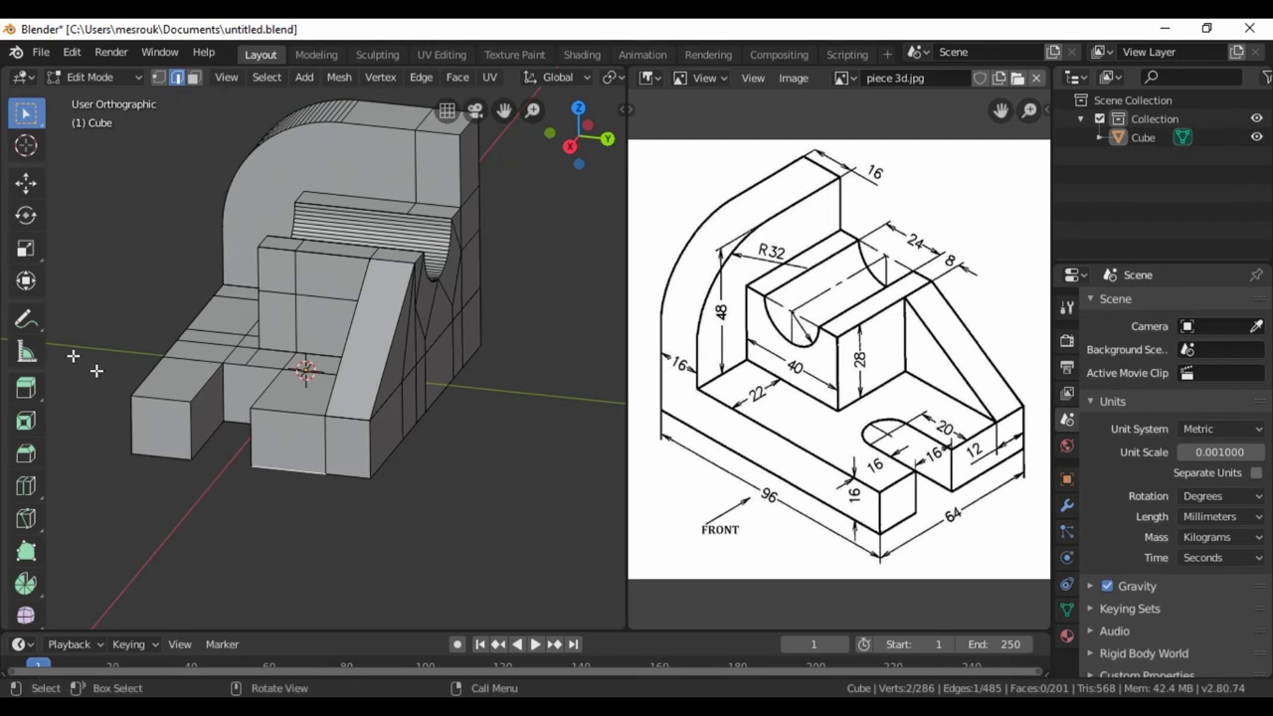
left_click(123, 319)
left_click(227, 388)
middle_click_drag(213, 506, 290, 515)
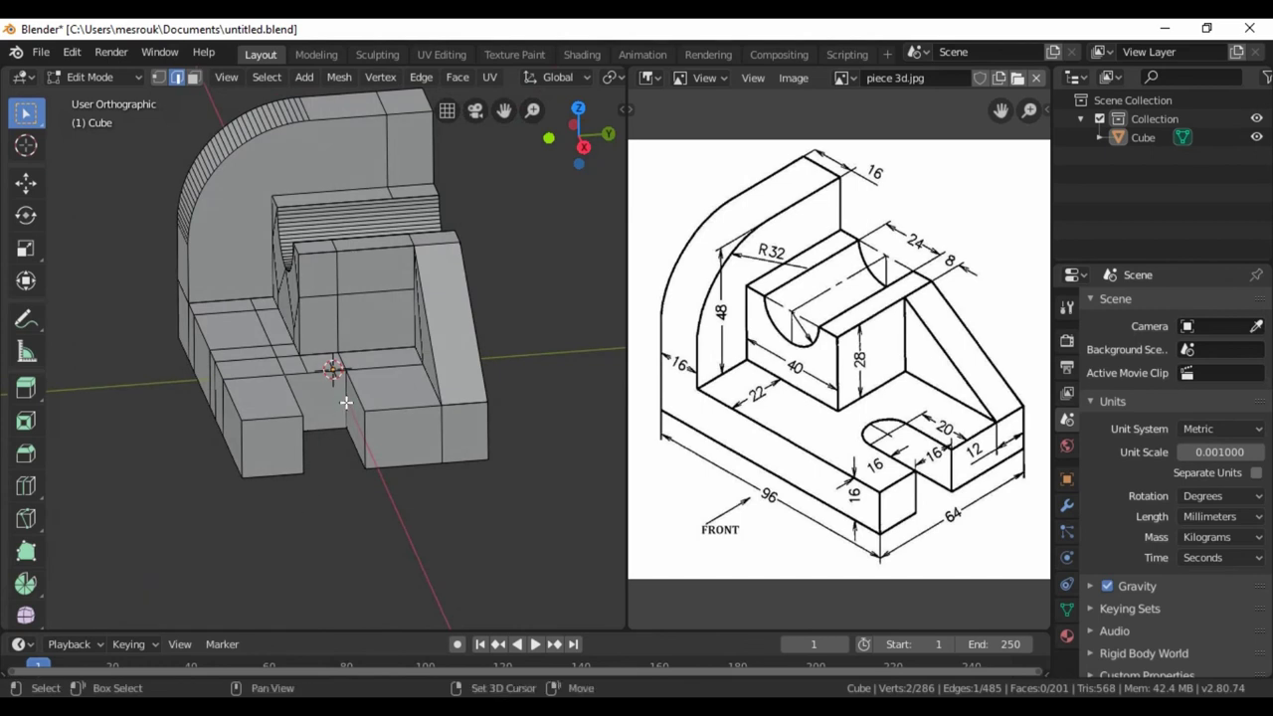
middle_click_drag(421, 531, 399, 533)
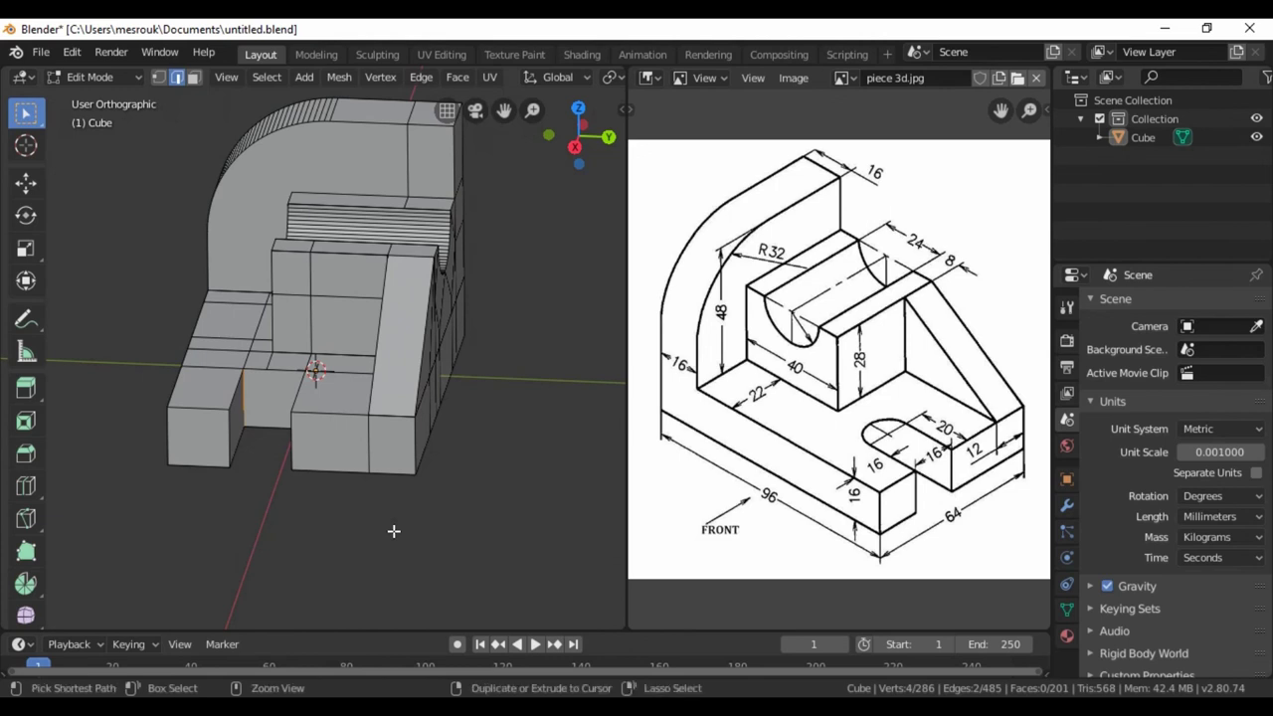
Bevel the slot's back corner edges 8 mm wide with 24 segments.
key("ctrl+b")
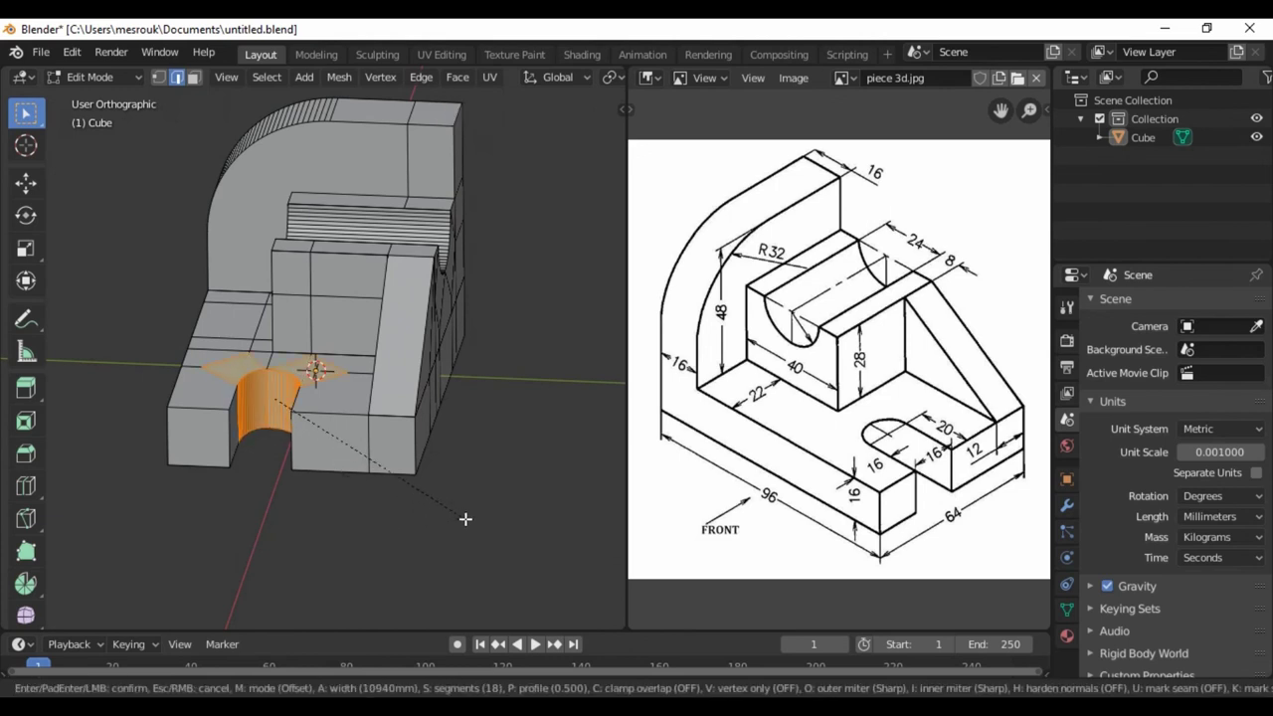
left_click(466, 518)
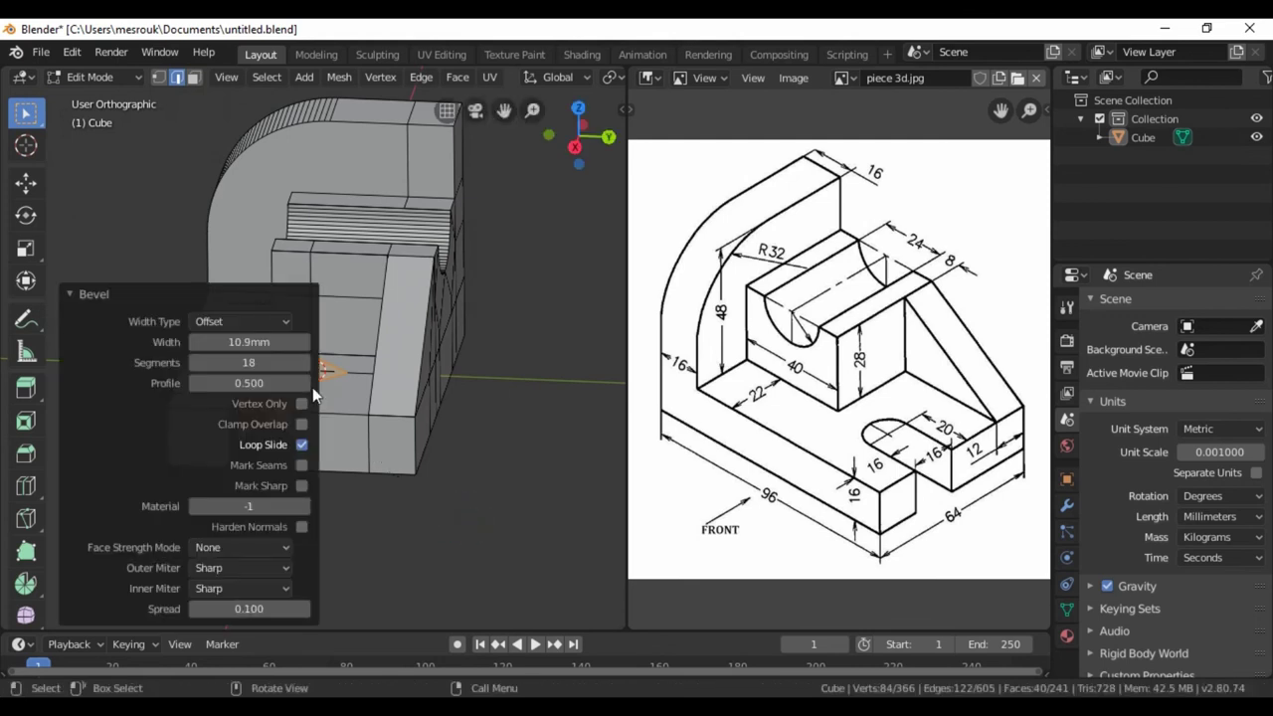
left_click(266, 341)
key("BackSpace")
type("8")
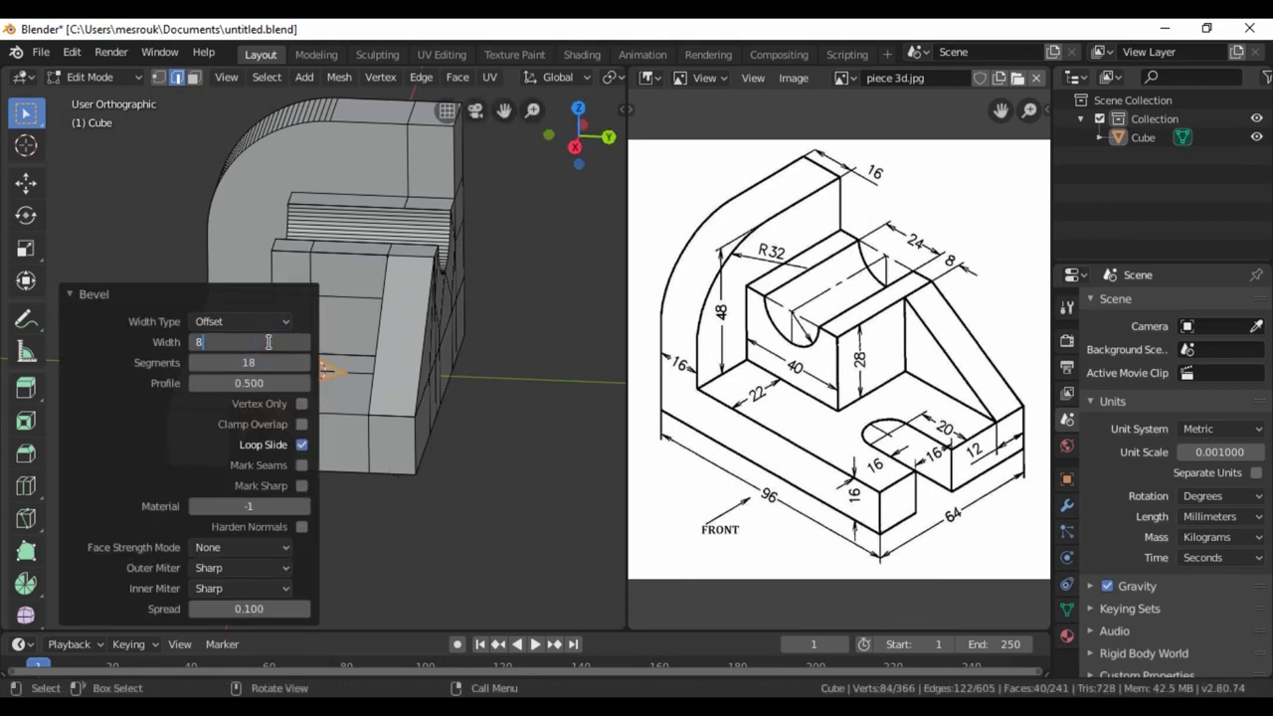
key("Return")
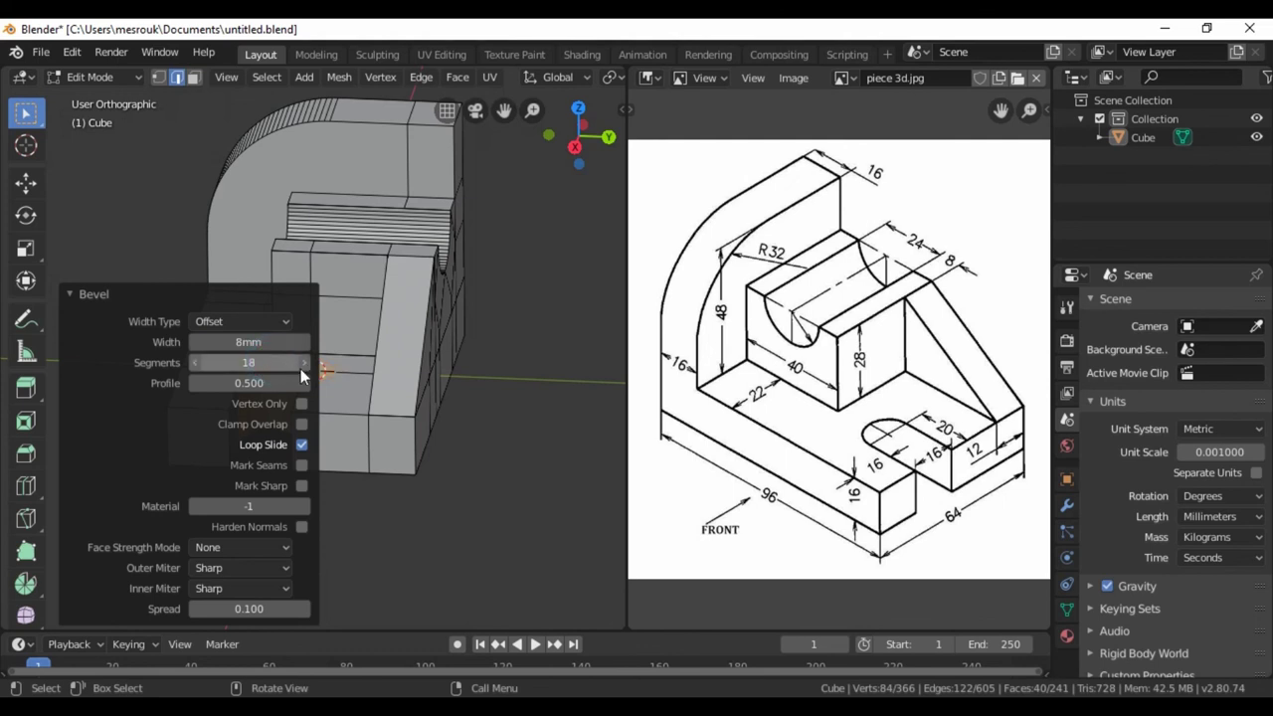
left_click(303, 362)
left_click(303, 362)
left_click(304, 362)
left_click(304, 362)
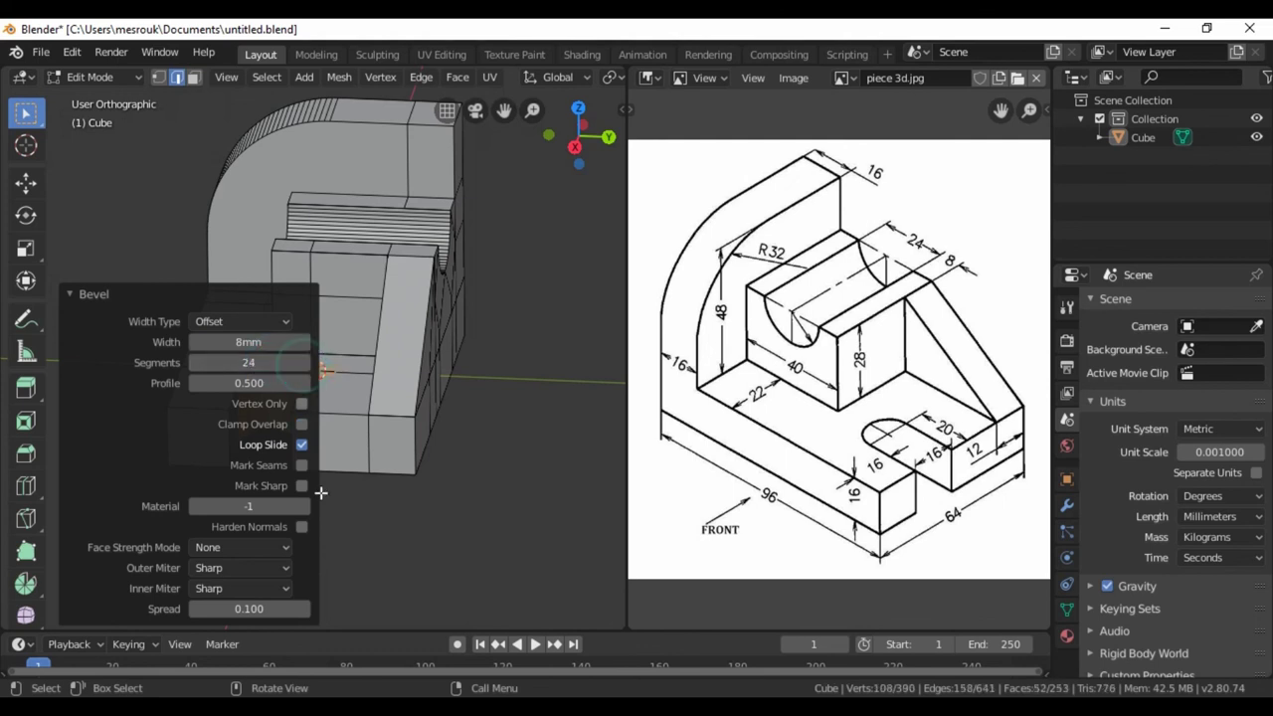
left_click(331, 537)
mouse_move(140, 532)
middle_mouse_down()
mouse_move(305, 575)
mouse_move(259, 568)
mouse_move(208, 449)
mouse_move(239, 404)
mouse_move(174, 547)
mouse_move(239, 591)
mouse_move(261, 591)
mouse_move(165, 517)
mouse_move(237, 530)
mouse_move(384, 511)
mouse_move(404, 492)
mouse_move(267, 514)
mouse_move(175, 496)
mouse_move(167, 465)
middle_mouse_up()
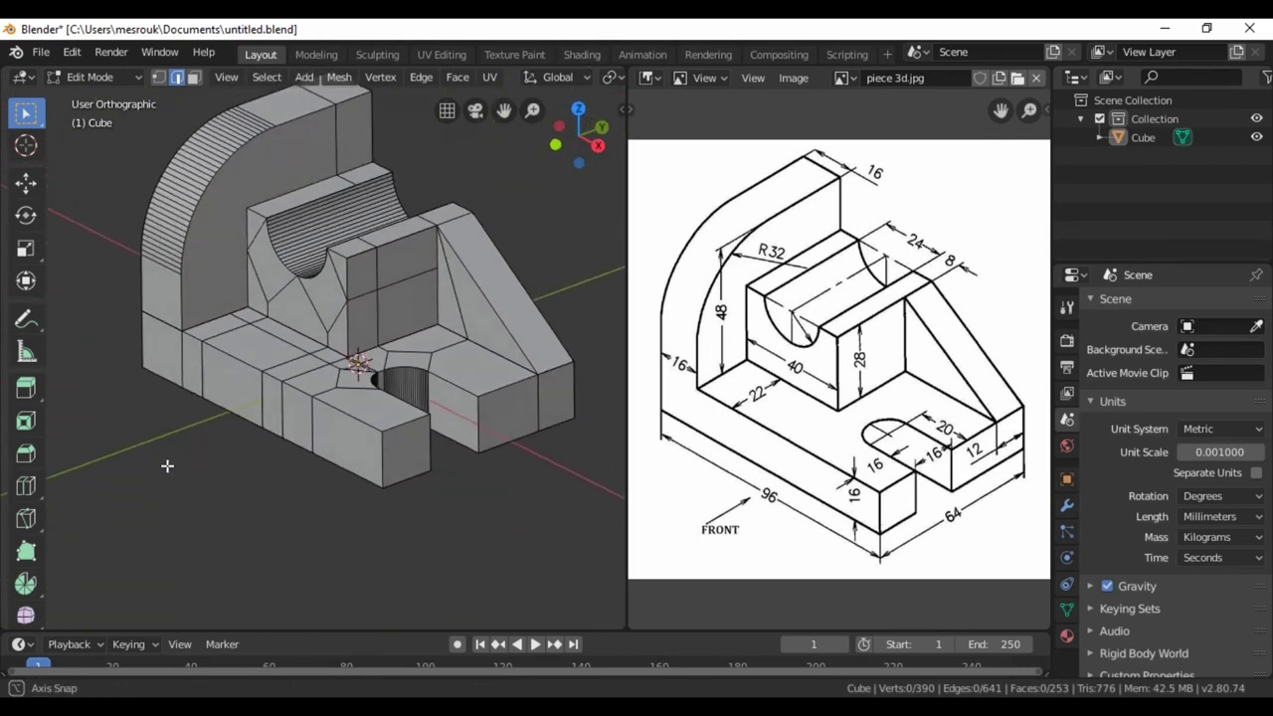